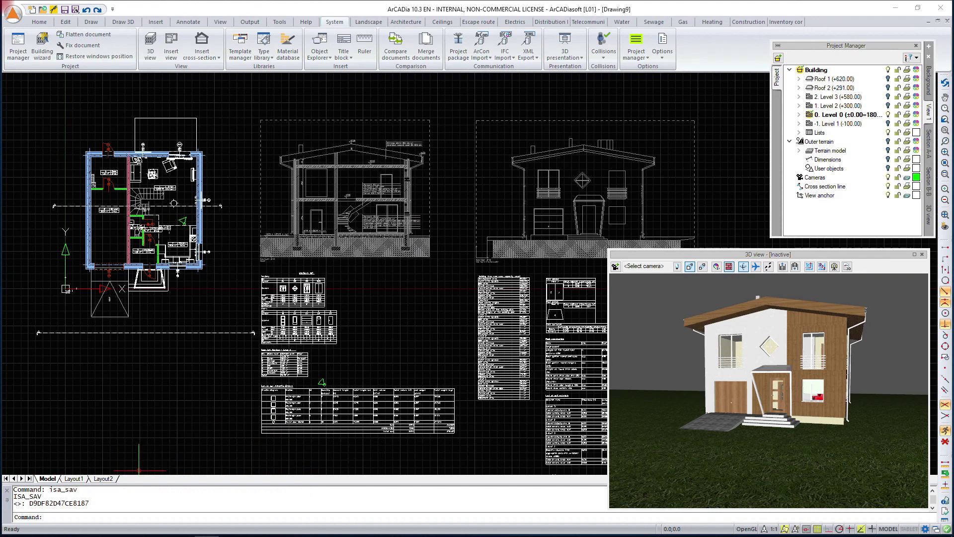
Switch to the Layout1 sheet showing the ground floor plan
left_click(46, 480)
left_click(74, 480)
left_click(73, 479)
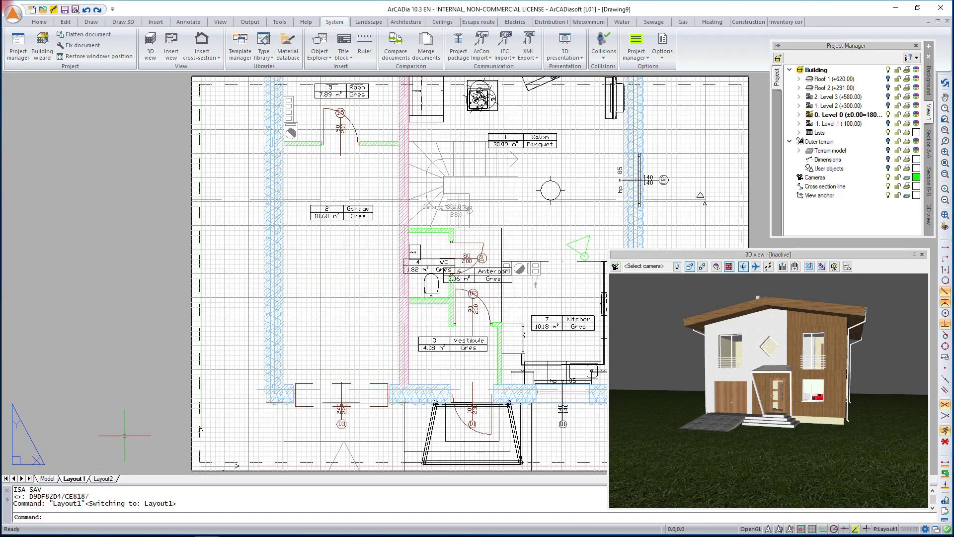
scroll(143, 258, "down", 2)
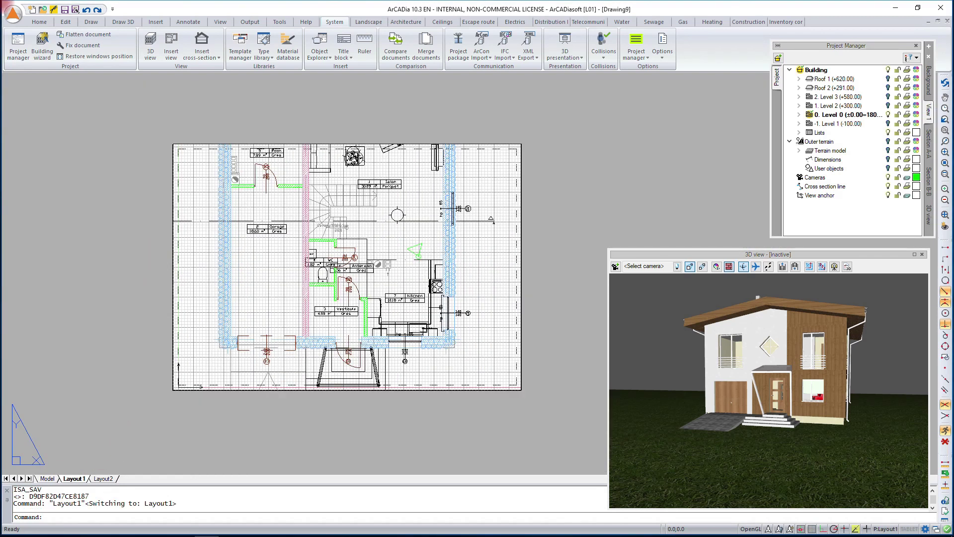
Close the floating 3D view window and narrow the Project Manager panel
left_click(926, 254)
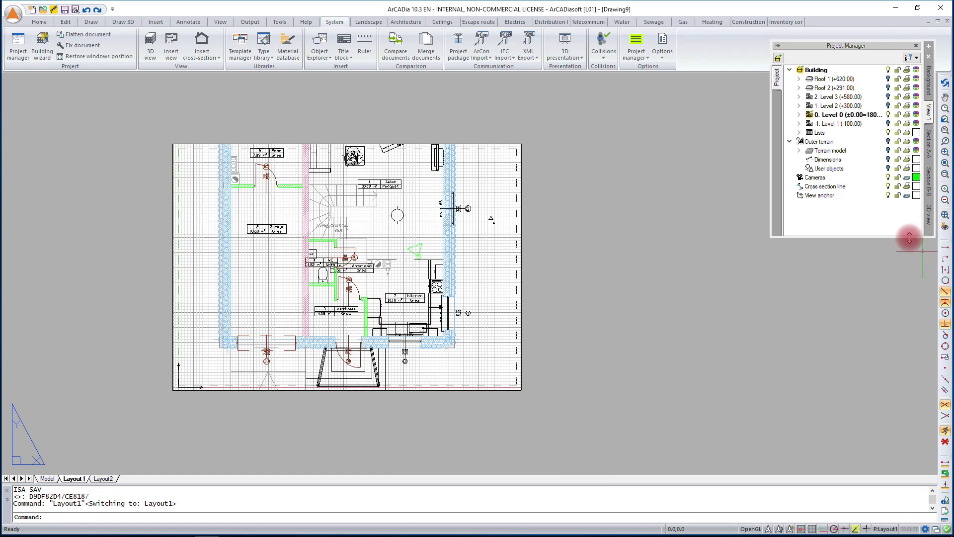
left_click_drag(827, 44, 848, 86)
left_click_drag(771, 133, 788, 132)
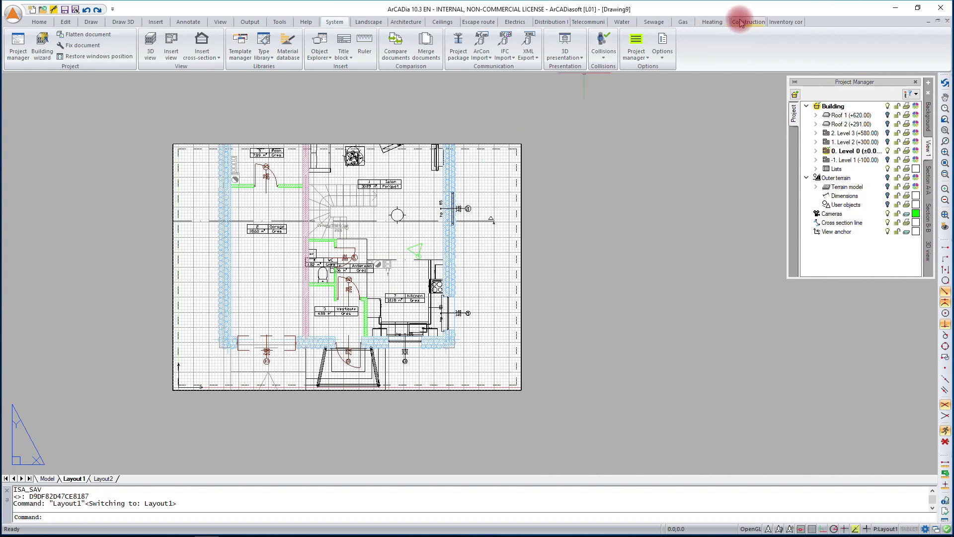
Shift the floor plan sheet up and right, and dismiss the antivirus notification
scroll(388, 195, "up", 2)
mouse_move(388, 195)
middle_mouse_down()
mouse_move(446, 154)
mouse_move(509, 145)
mouse_move(499, 154)
middle_mouse_up()
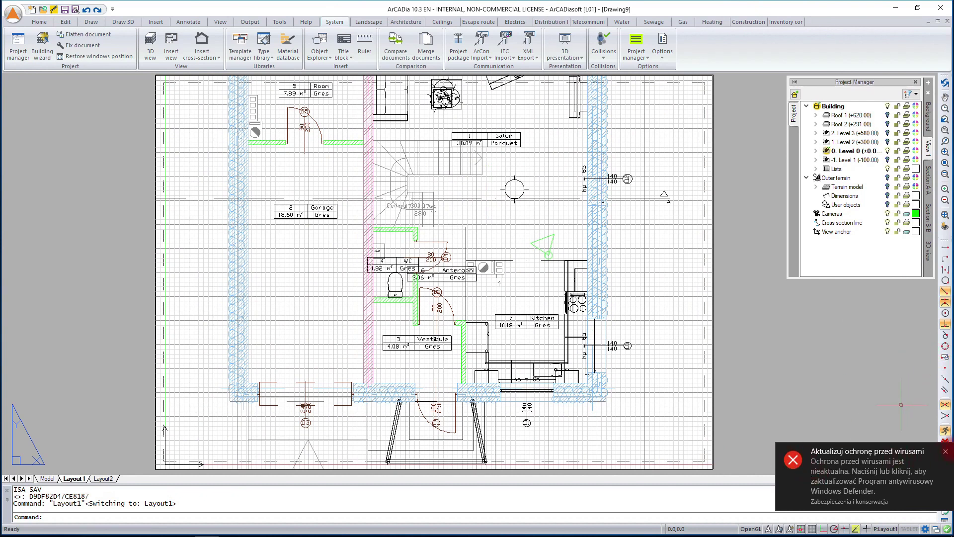
left_click(944, 452)
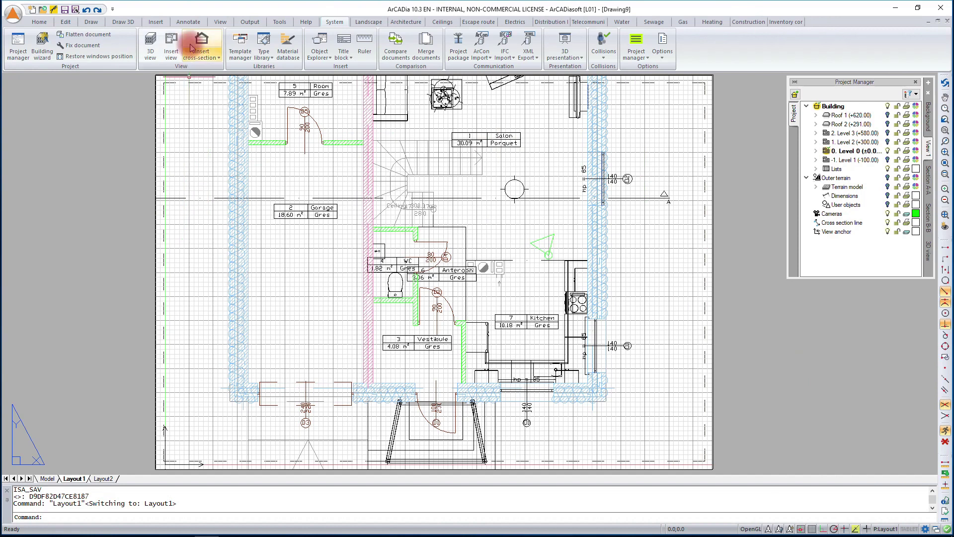
Add a new page setup in the Page Setup Manager named 'A3-1-50 v', replacing Setup1
left_click(254, 23)
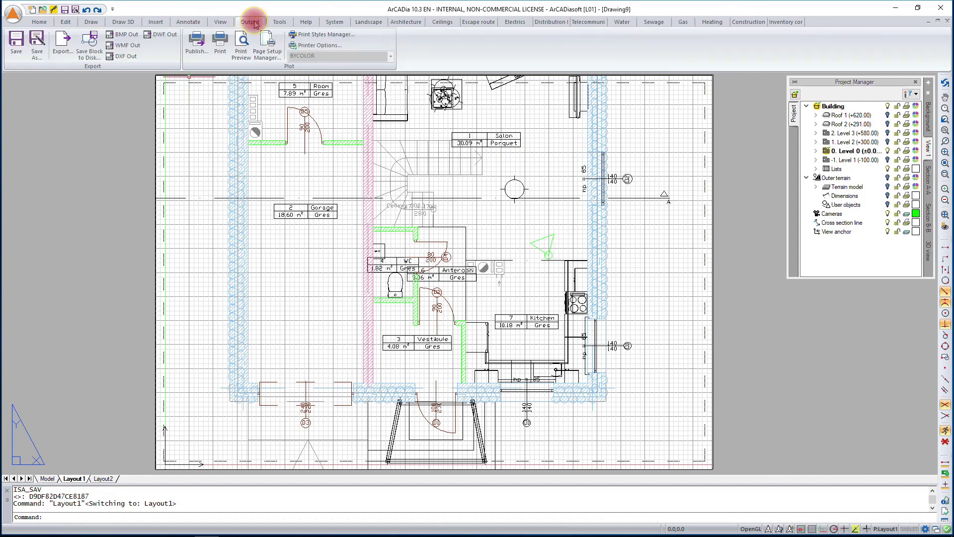
left_click(267, 47)
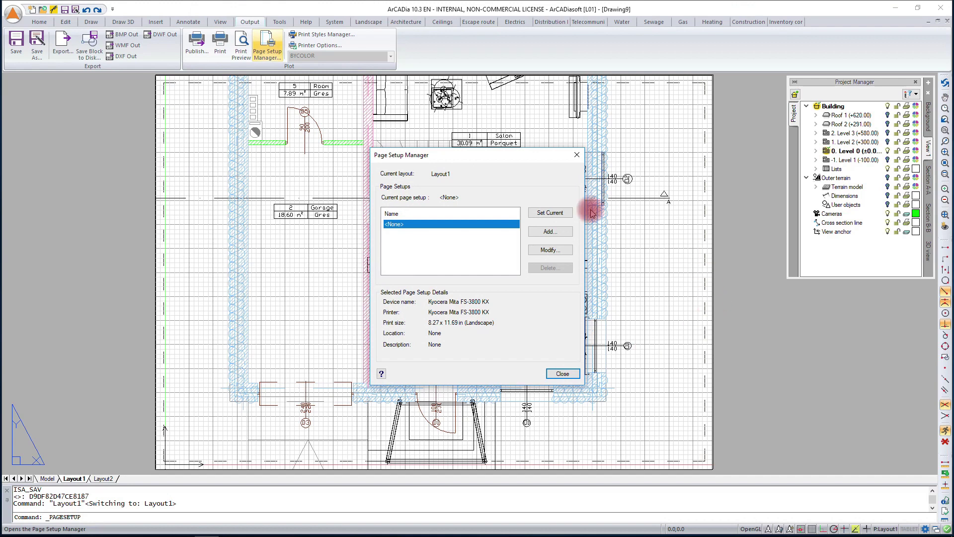
left_click(555, 234)
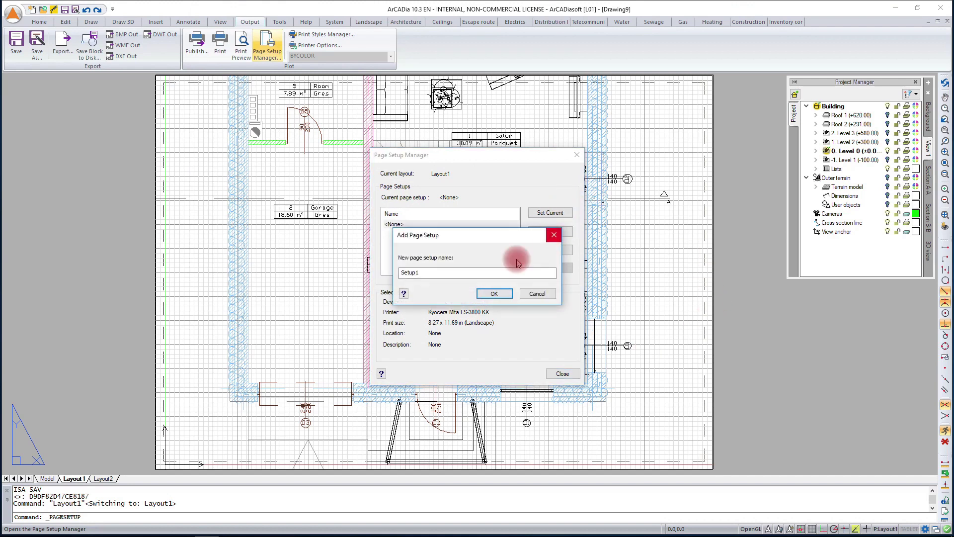
left_click_drag(443, 274, 369, 268)
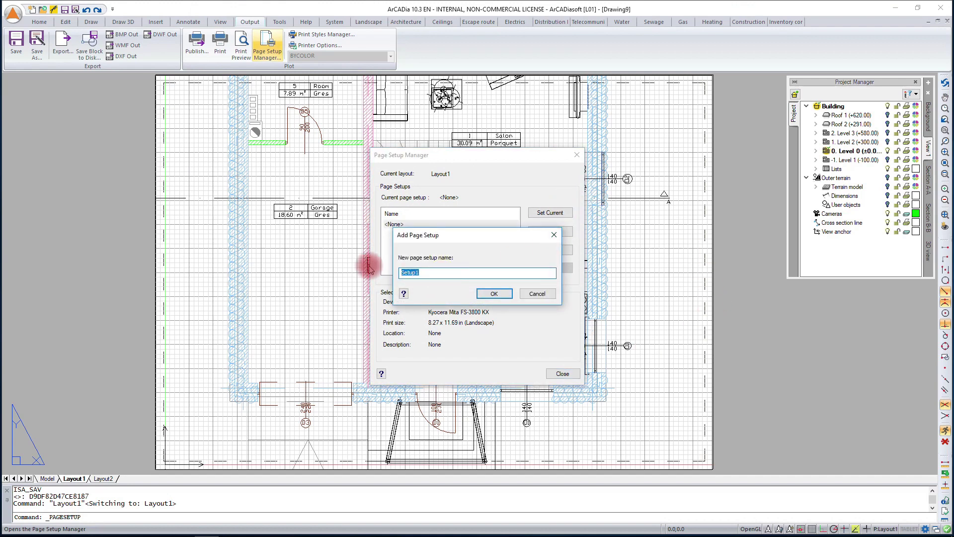
type("A3-")
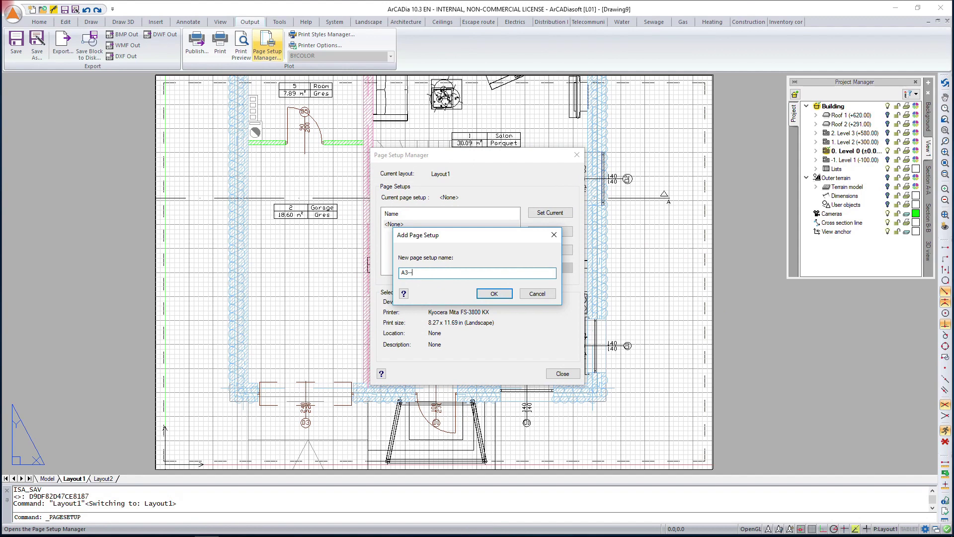
type("-1-50 v")
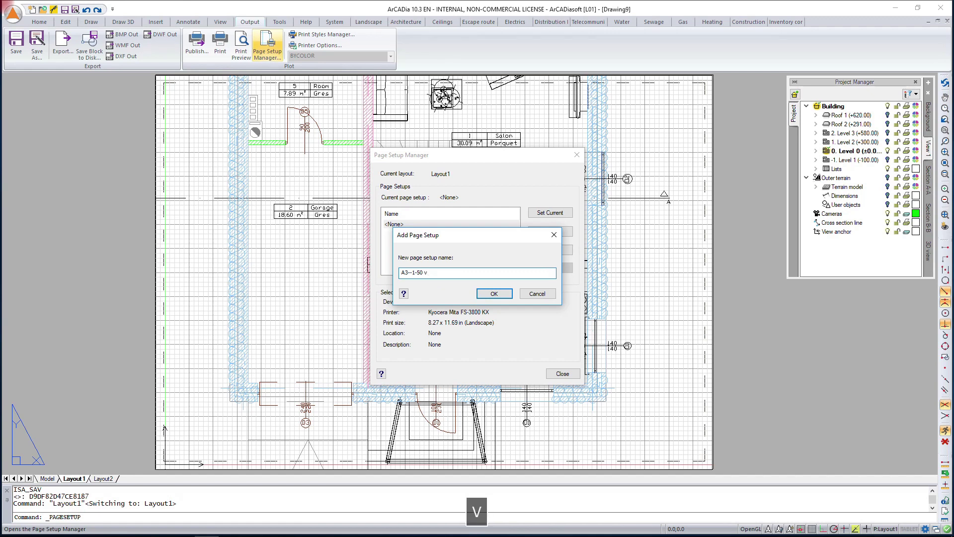
left_click(416, 271)
double_click(416, 272)
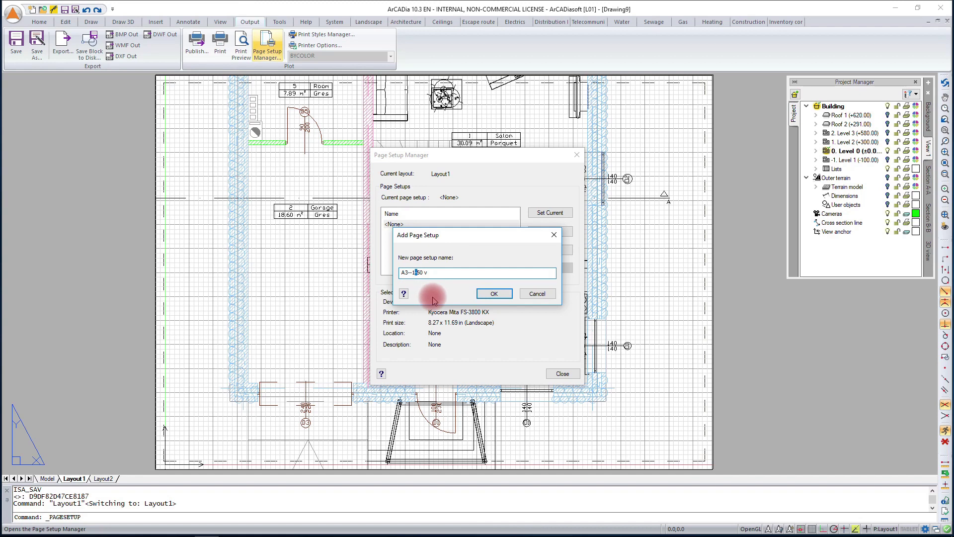
left_click(494, 294)
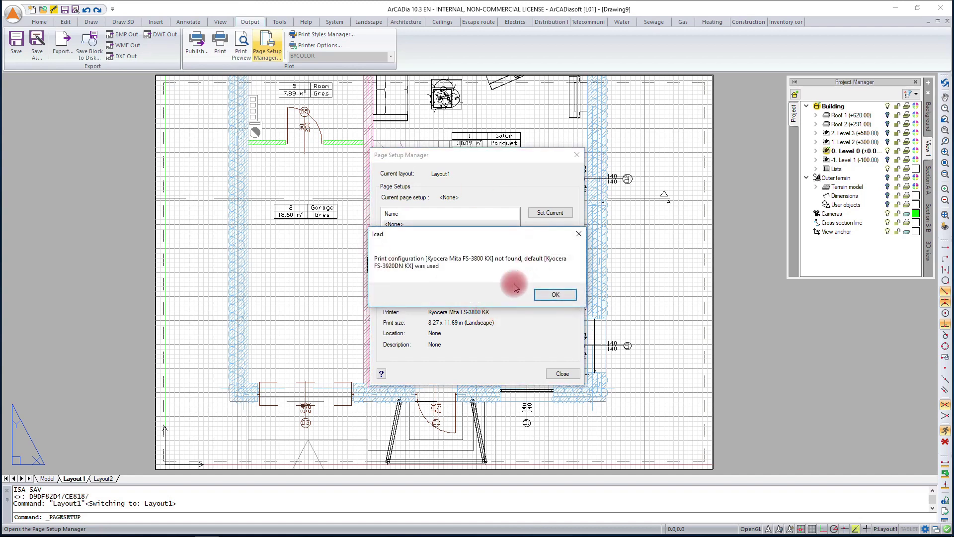
Set the page setup's printer to Microsoft Print to PDF with A3 paper
left_click(552, 295)
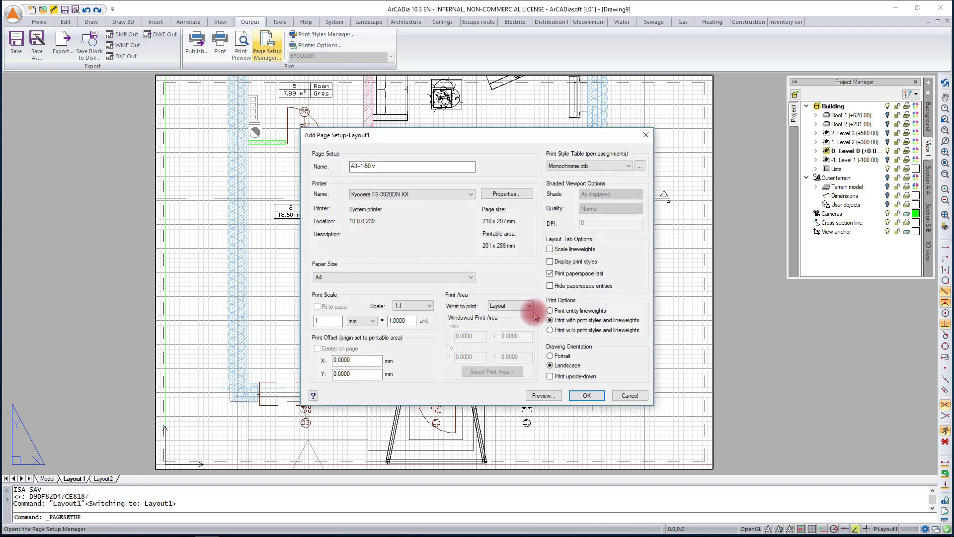
left_click(471, 194)
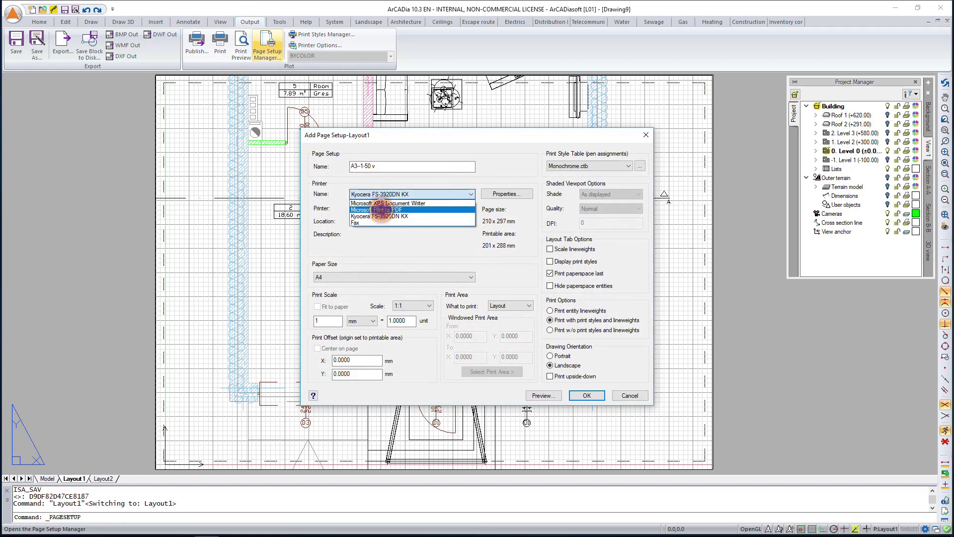
left_click(378, 209)
left_click(435, 277)
left_click(325, 319)
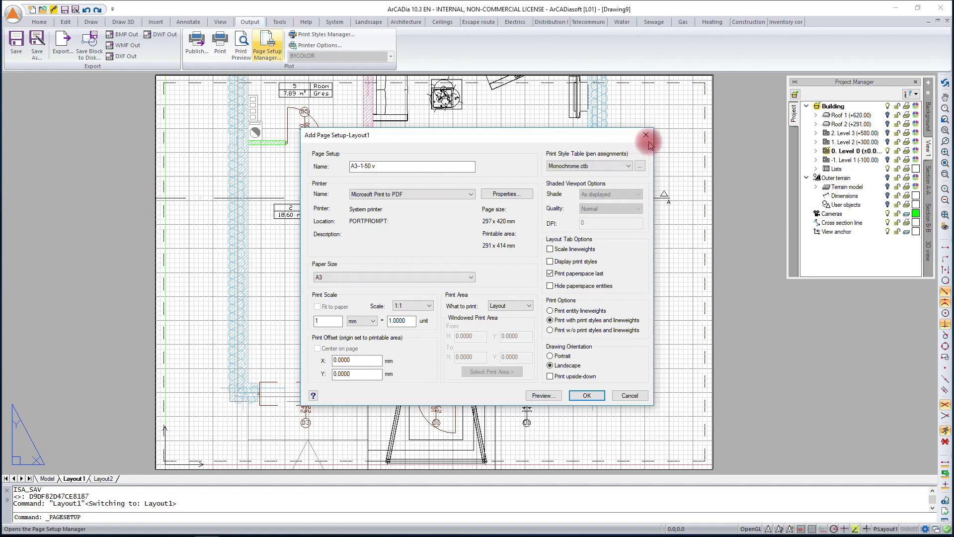
Keep Monochrome.ctb with scaled lineweights, save A3-1-50 v and make it current
left_click(622, 165)
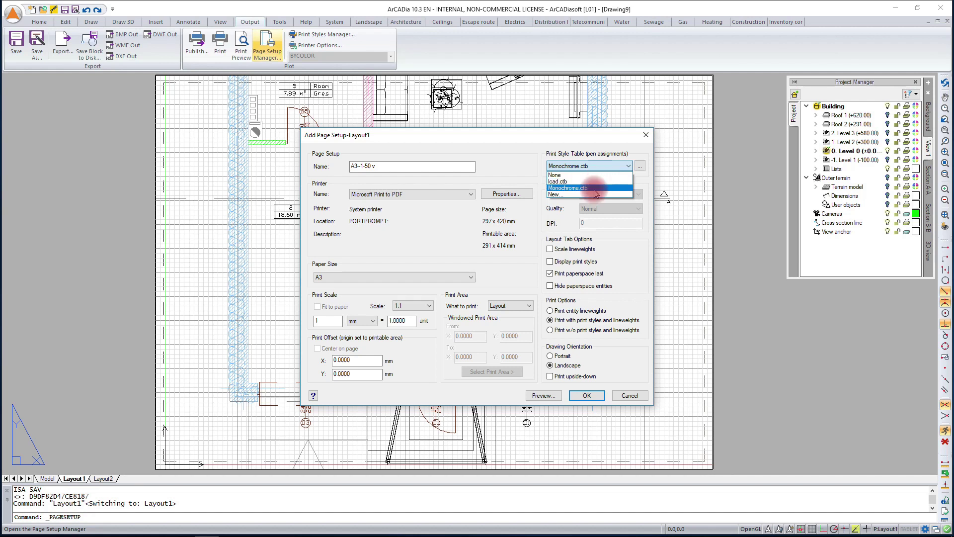
left_click(566, 189)
left_click(550, 250)
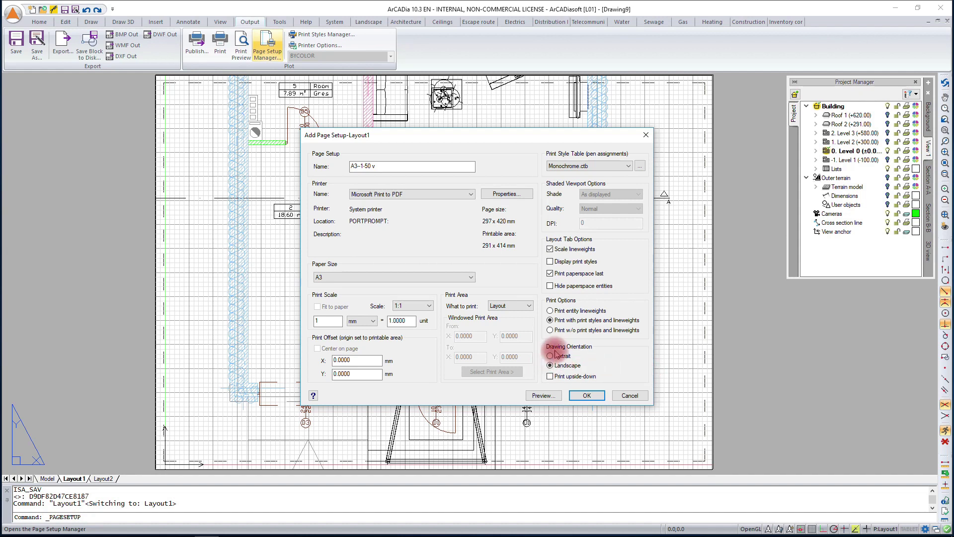
left_click(586, 395)
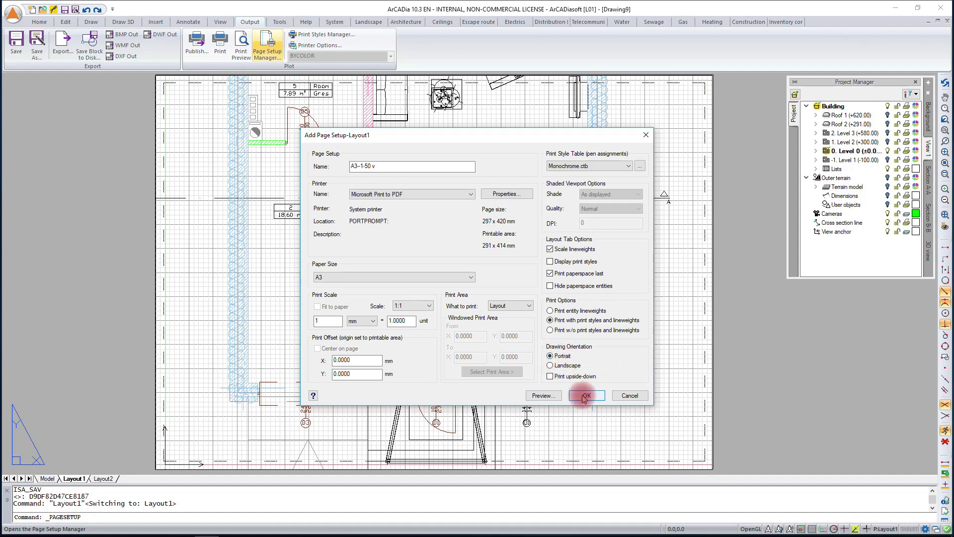
left_click(585, 396)
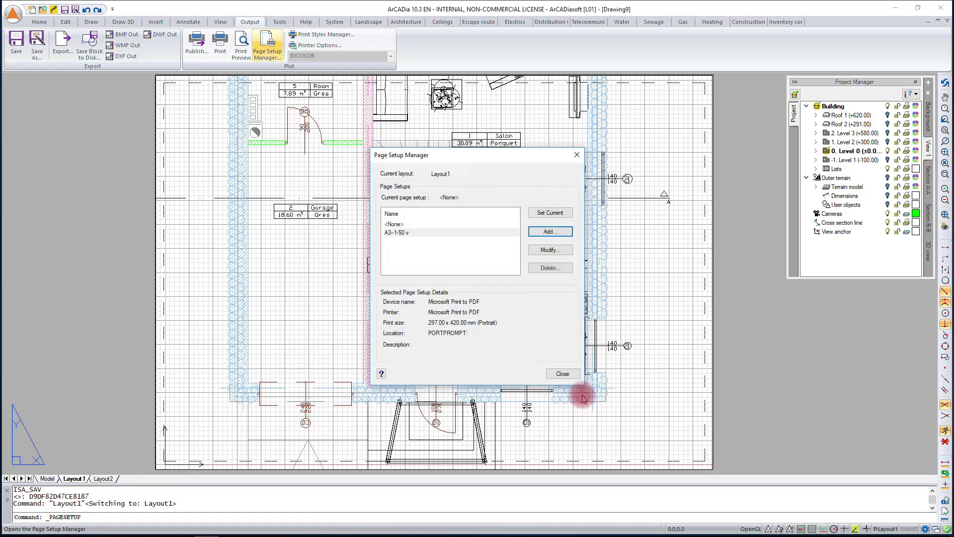
left_click(550, 213)
Close the Page Setup Manager, zoom out over the A3 portrait sheet, and bring up the View ribbon
left_click(563, 380)
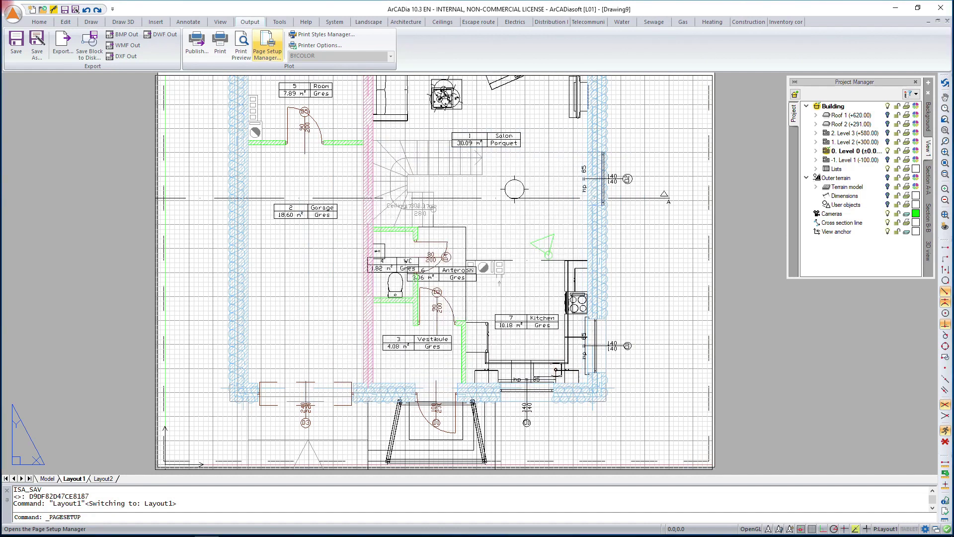
left_click(566, 378)
scroll(485, 241, "down", 2)
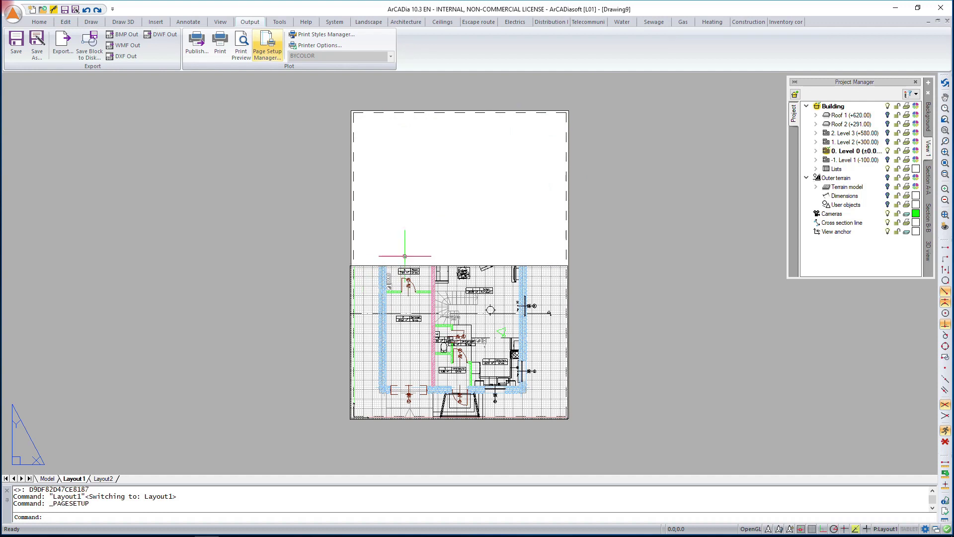
left_click(363, 265)
left_click(350, 266)
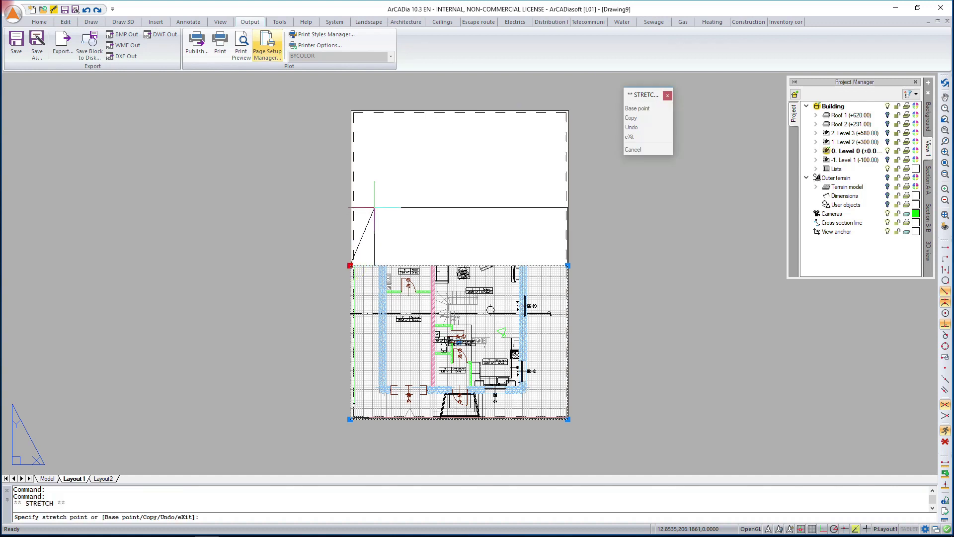
key("Escape")
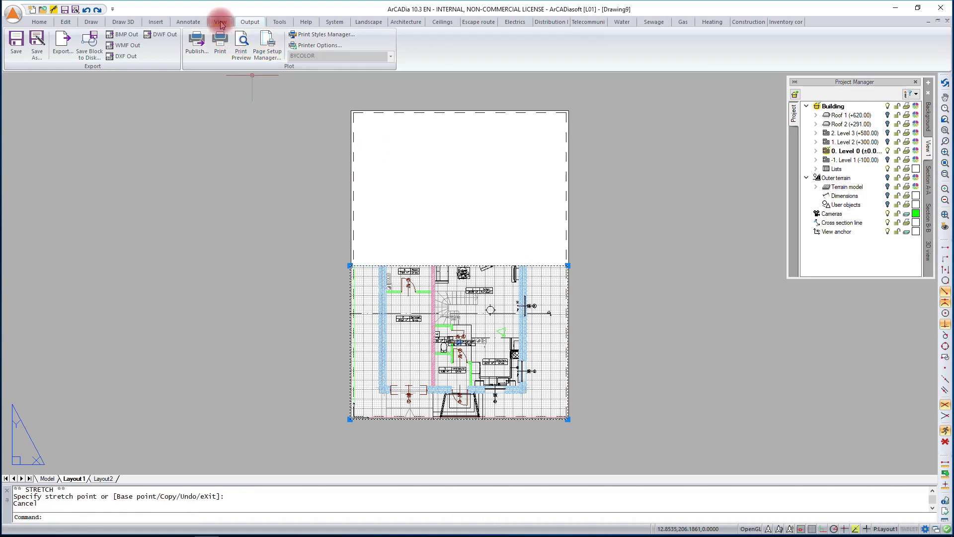
key("Escape")
left_click(221, 22)
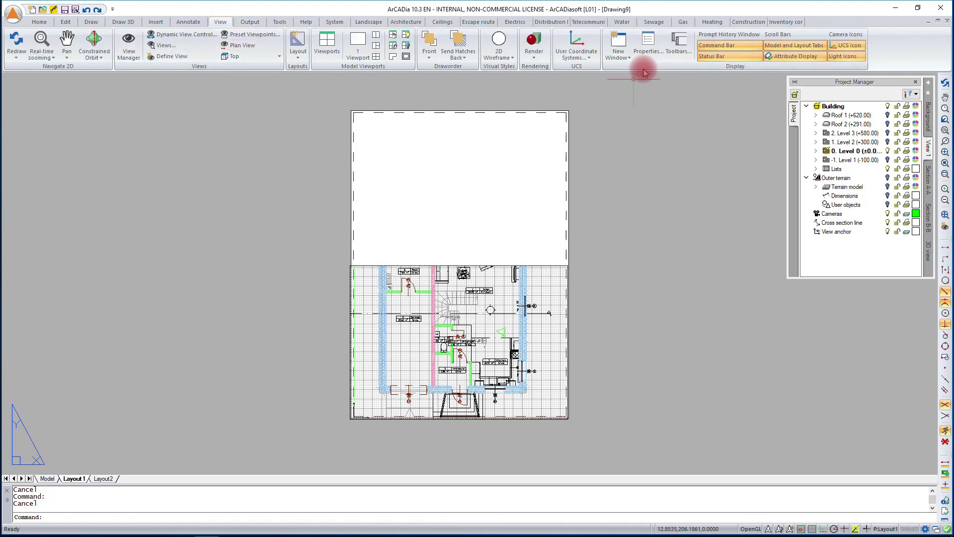
Stretch the viewport up to the sheet's top edge and pull in its bottom-right corner
left_click(648, 45)
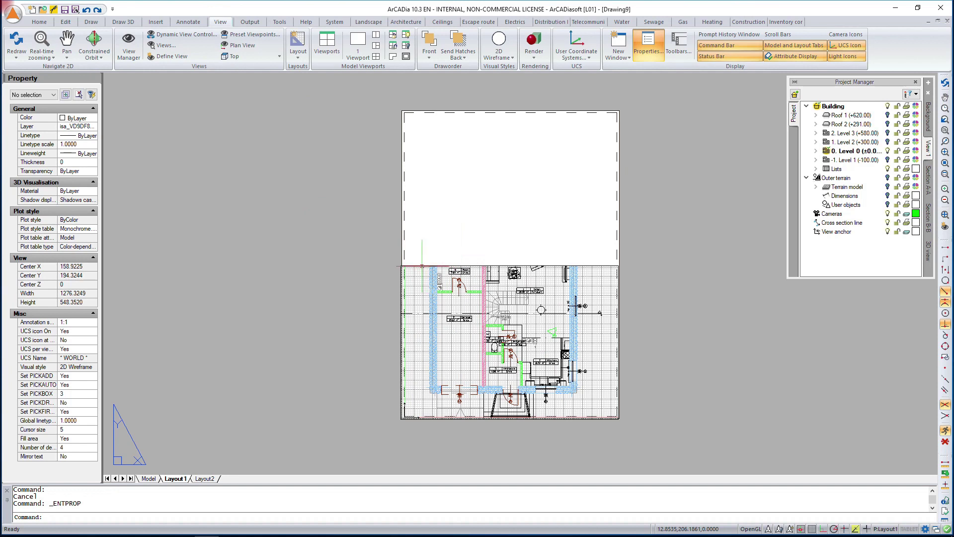
left_click(422, 266)
left_click(401, 265)
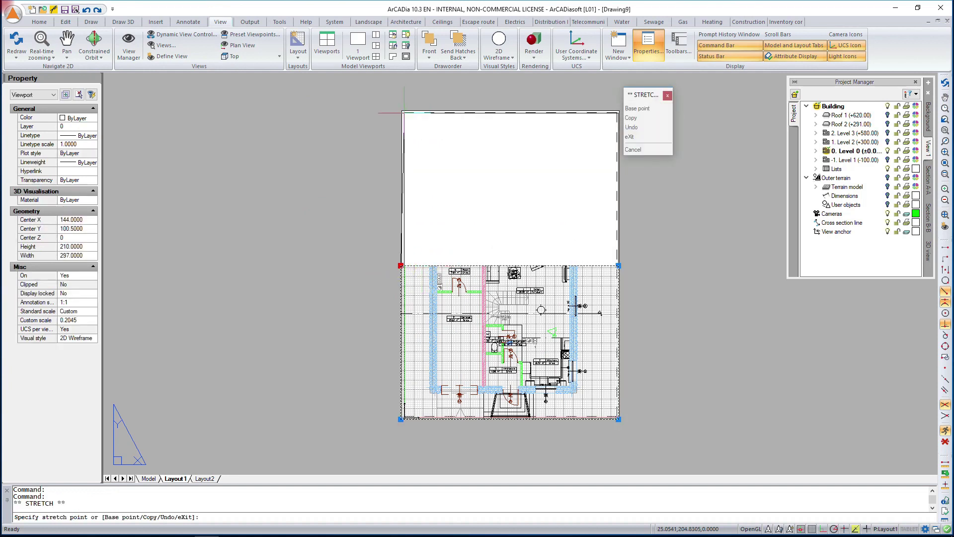
left_click(405, 113)
scroll(619, 425, "up", 10)
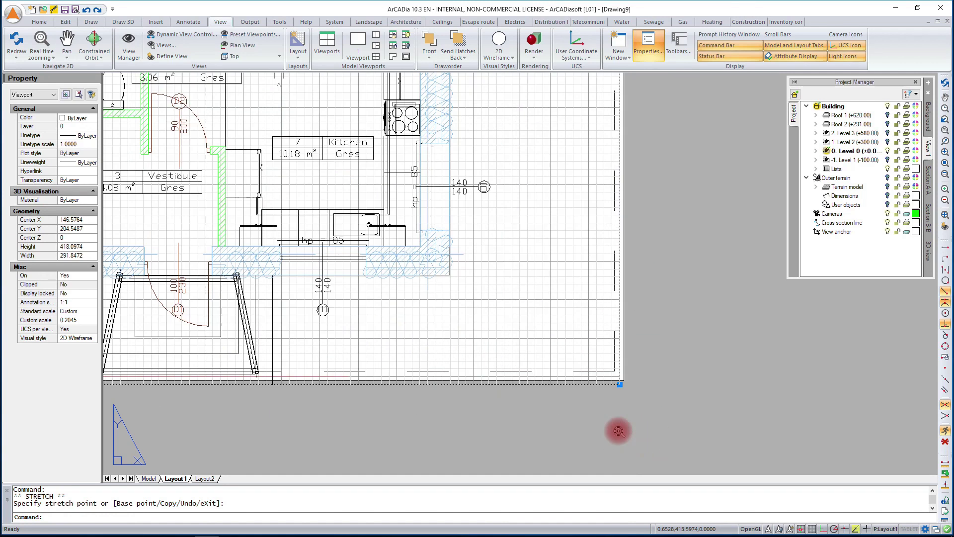
middle_click_drag(641, 204, 628, 407)
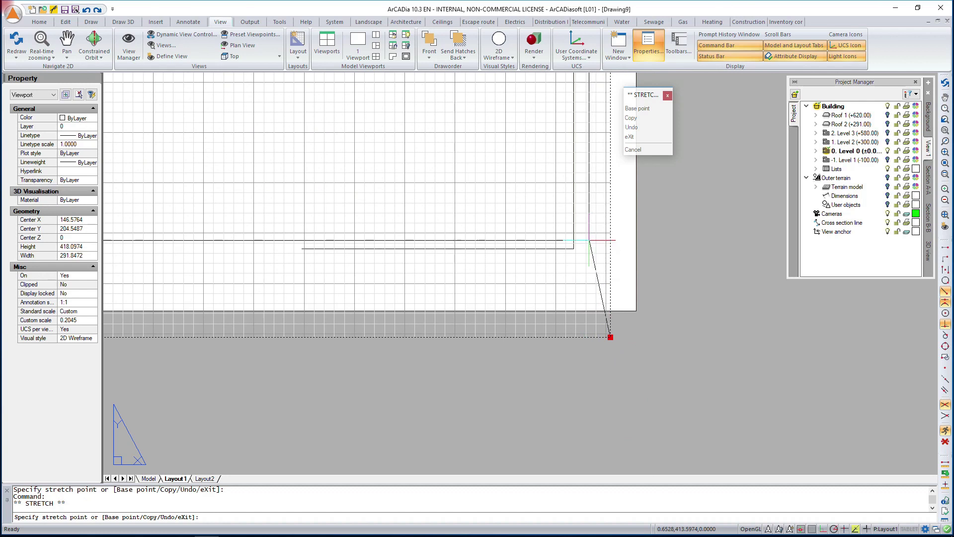
left_click(573, 247)
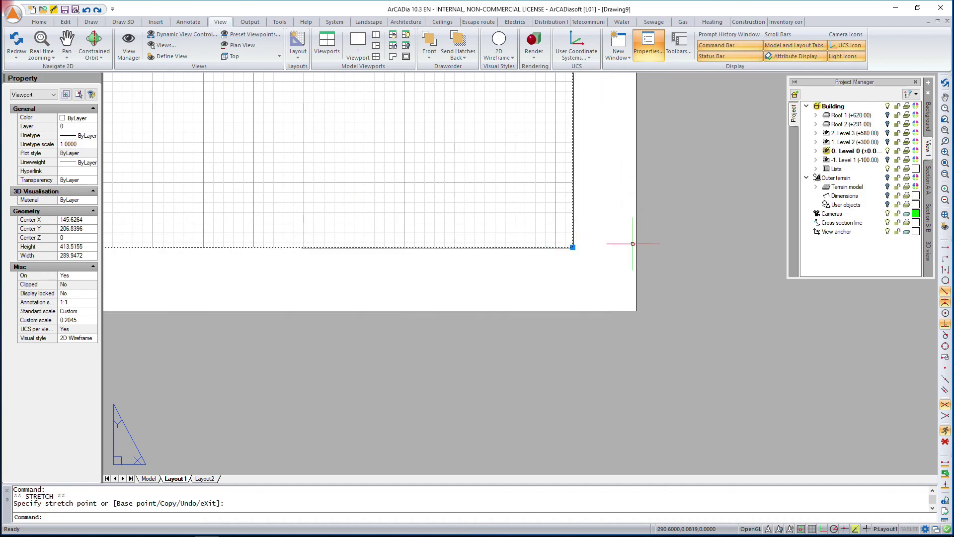
scroll(689, 378, "down", 2)
scroll(689, 379, "down", 2)
scroll(689, 379, "down", 4)
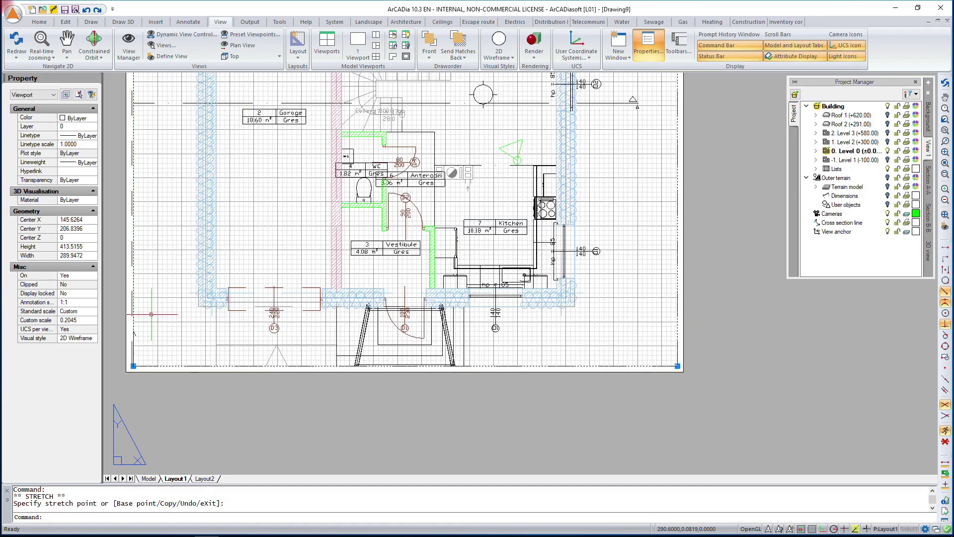
Adjust the viewport's Height, Width and centre so it spans the sheet, about 289.9 × 413.5
left_click(85, 246)
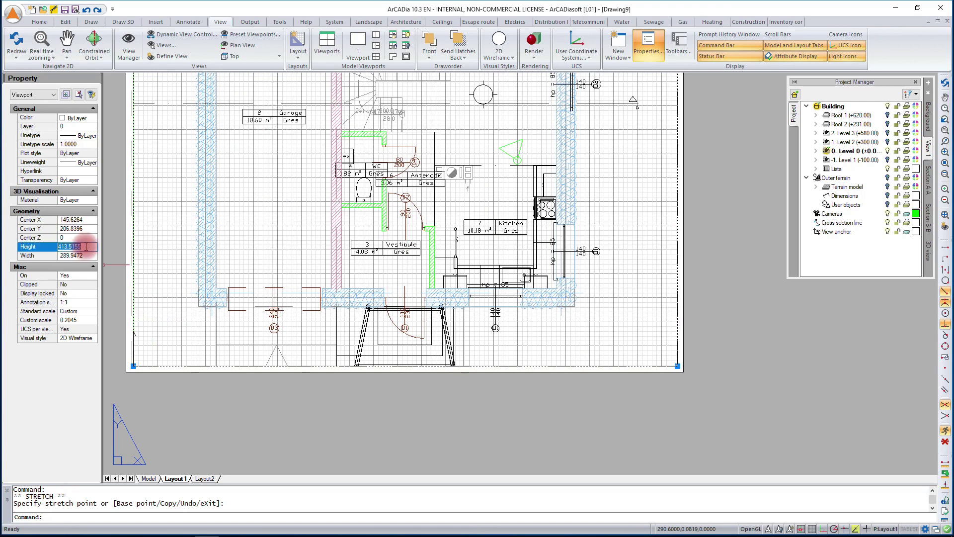
double_click(85, 246)
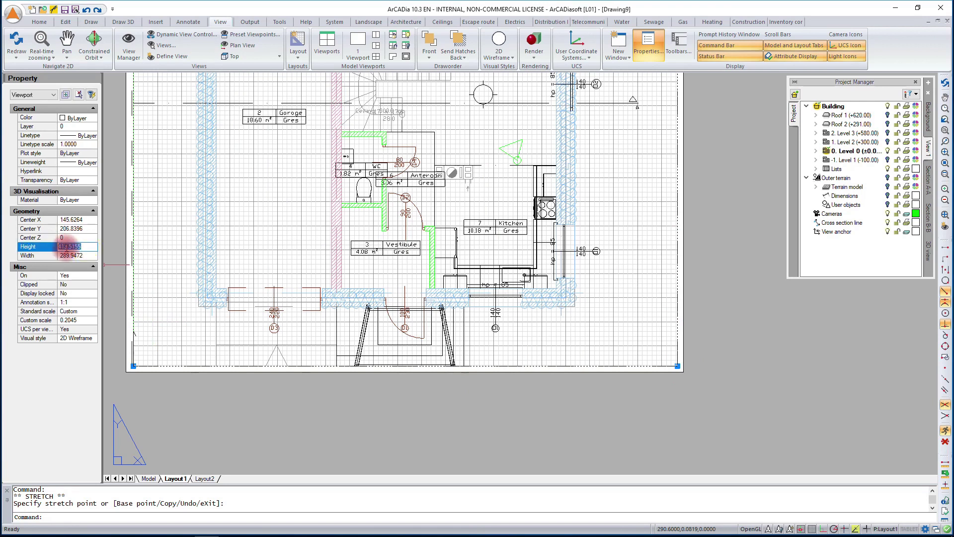
left_click(88, 256)
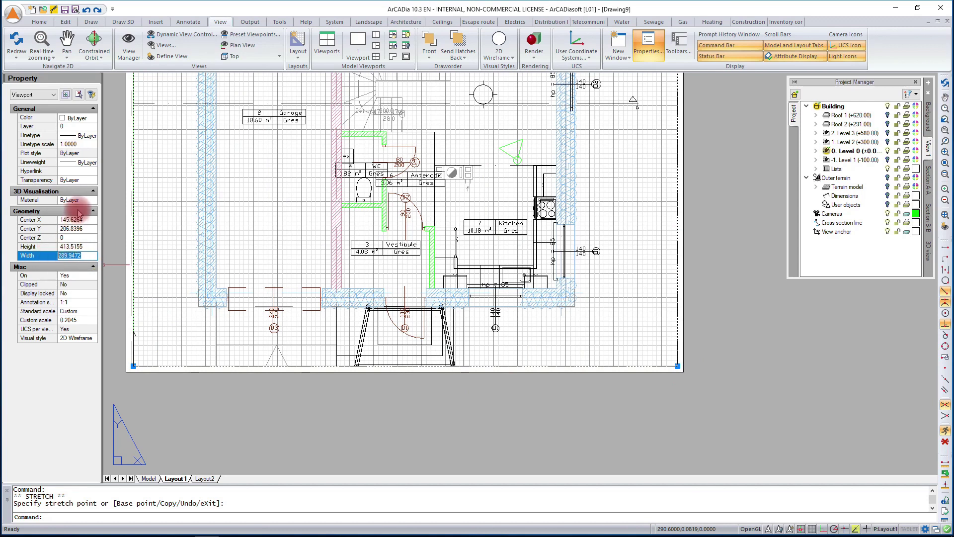
left_click(552, 367)
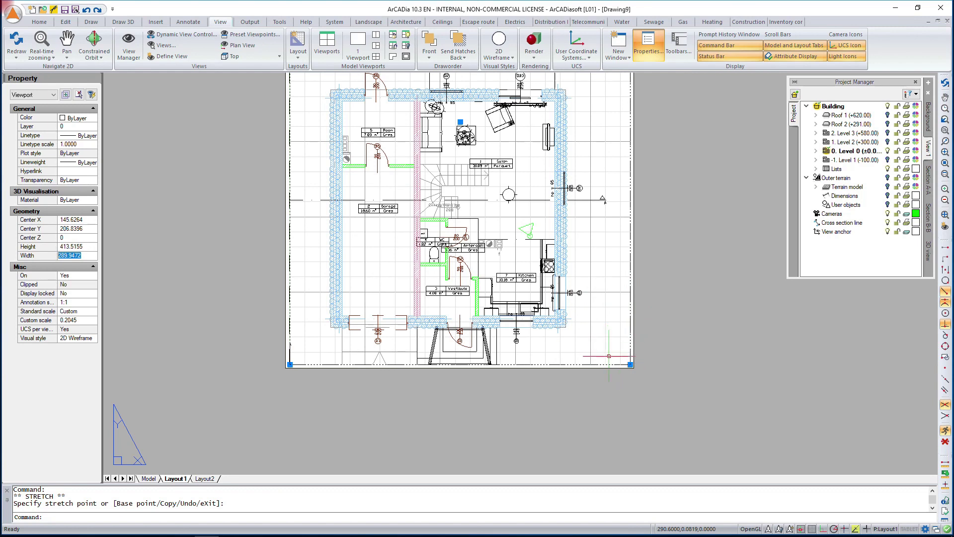
left_click(97, 249)
left_click(82, 221)
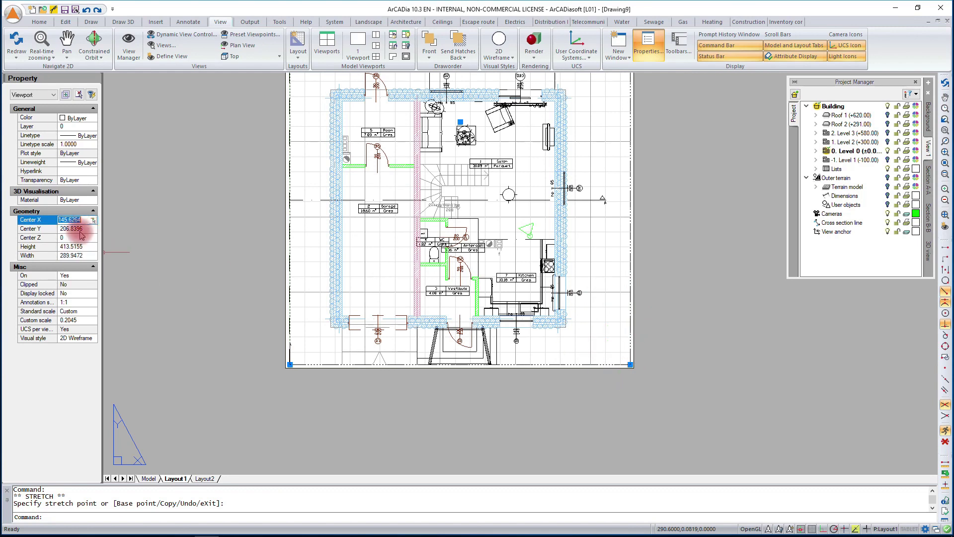
left_click(85, 228)
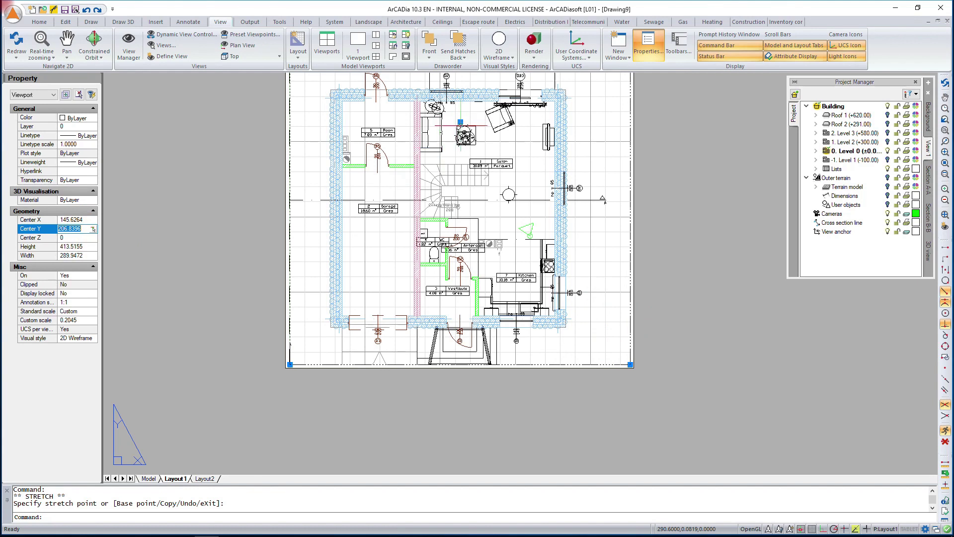
scroll(544, 347, "down", 2)
middle_click_drag(671, 221, 666, 283)
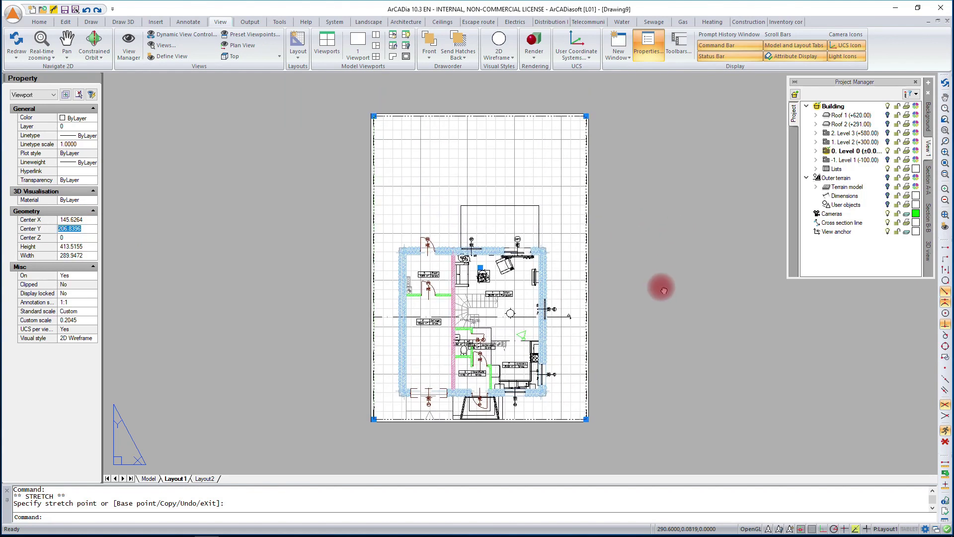
Cancel the stretch, pan the sheet, and switch to model space inside the Layout1 viewport
key("Escape")
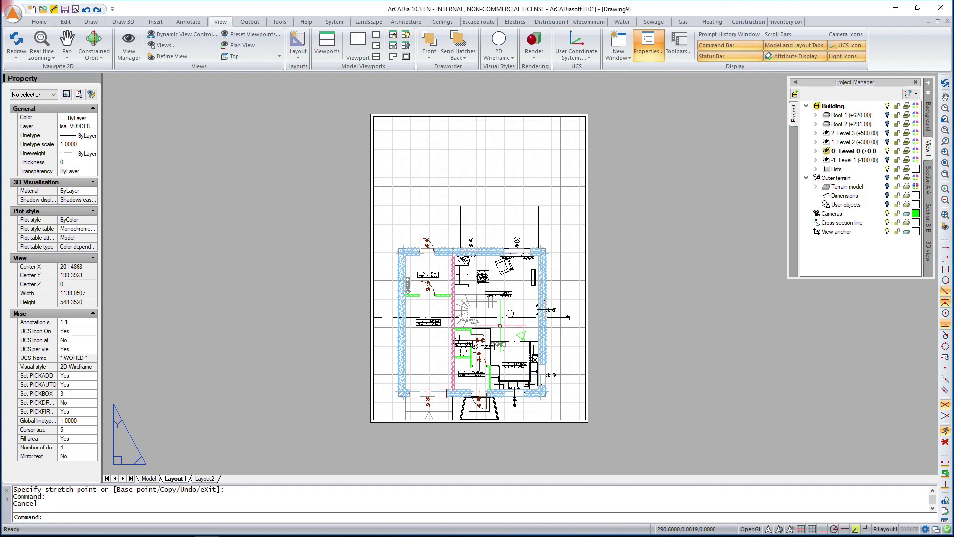
mouse_move(633, 315)
middle_mouse_down()
mouse_move(634, 229)
mouse_move(624, 356)
mouse_move(629, 280)
mouse_move(625, 304)
middle_mouse_up()
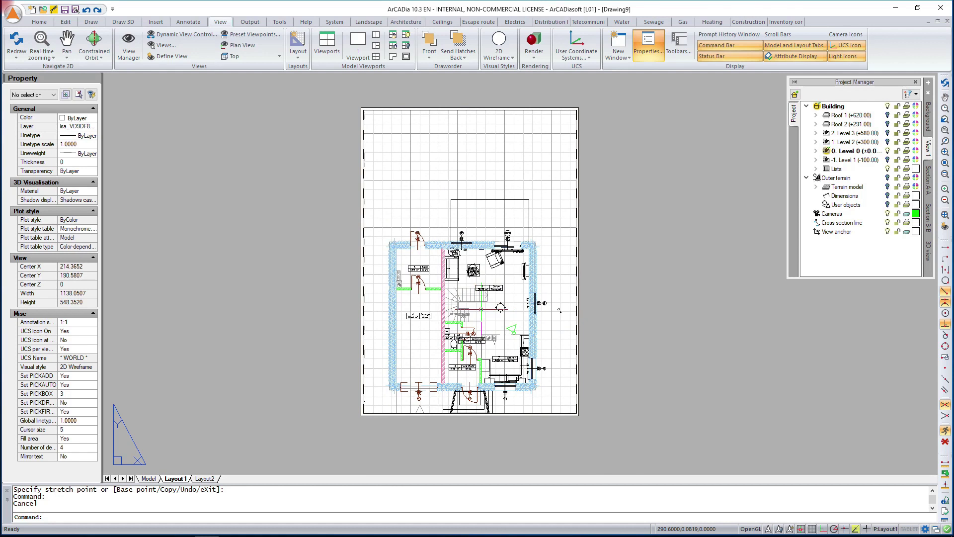
scroll(491, 316, "down", 5)
scroll(490, 315, "up", 5)
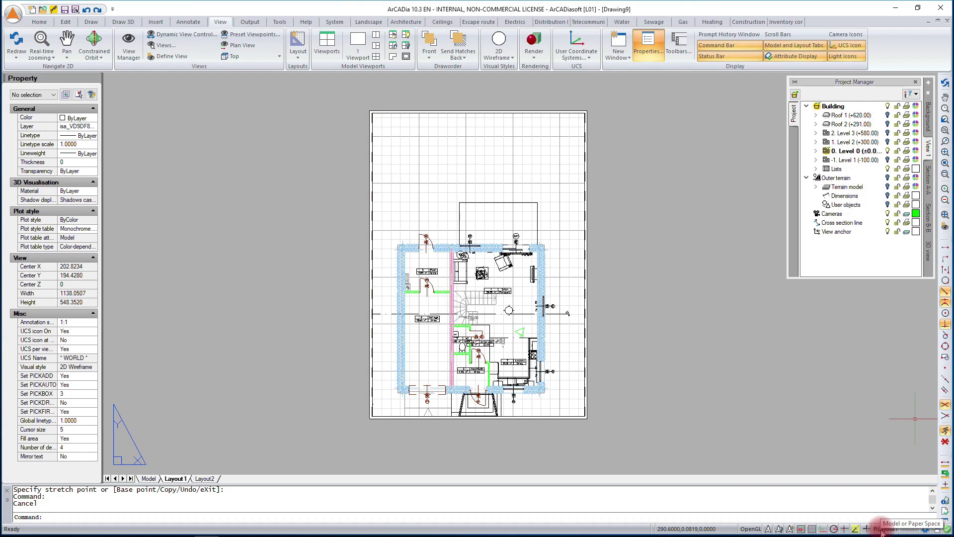
left_click(882, 530)
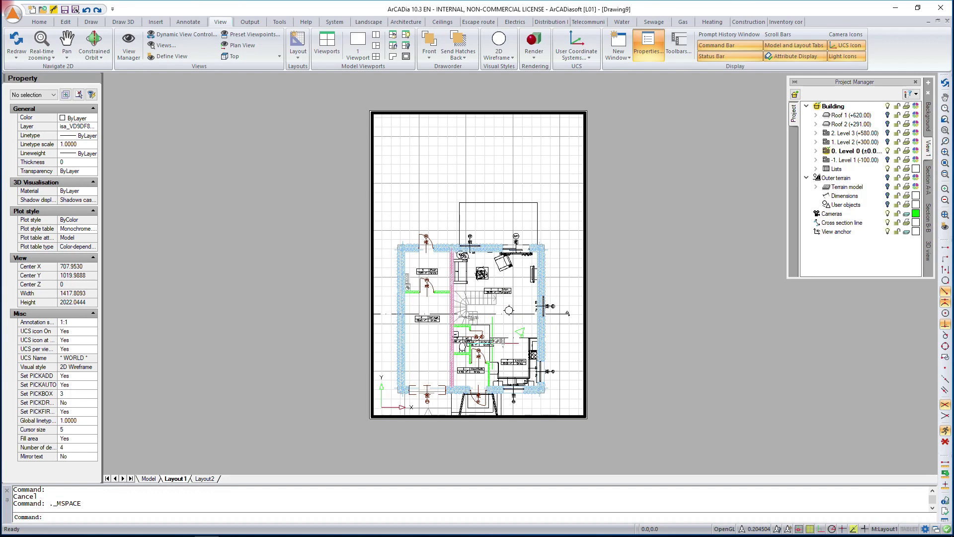
Pan the floor plan upward inside the viewport, leaving the garden area below the building
scroll(490, 338, "down", 3)
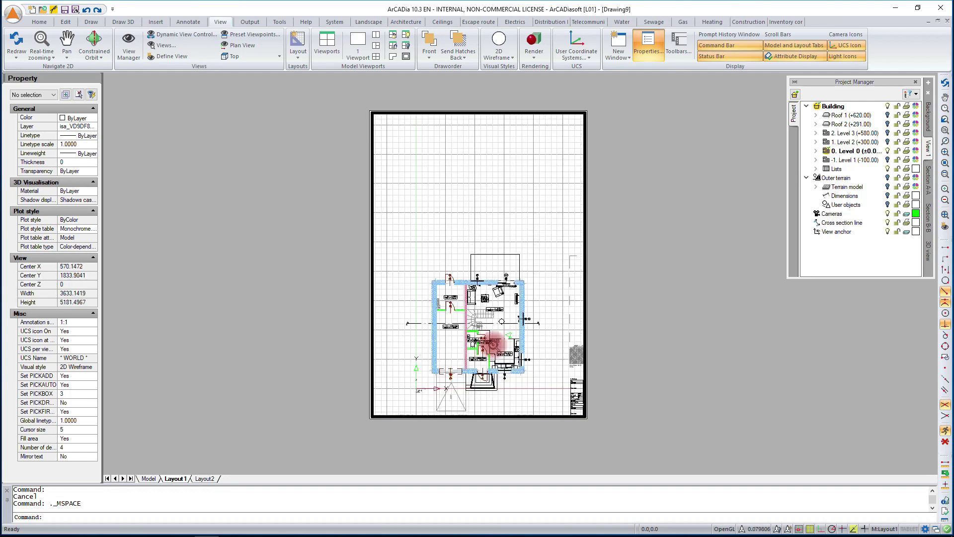
scroll(490, 338, "up", 3)
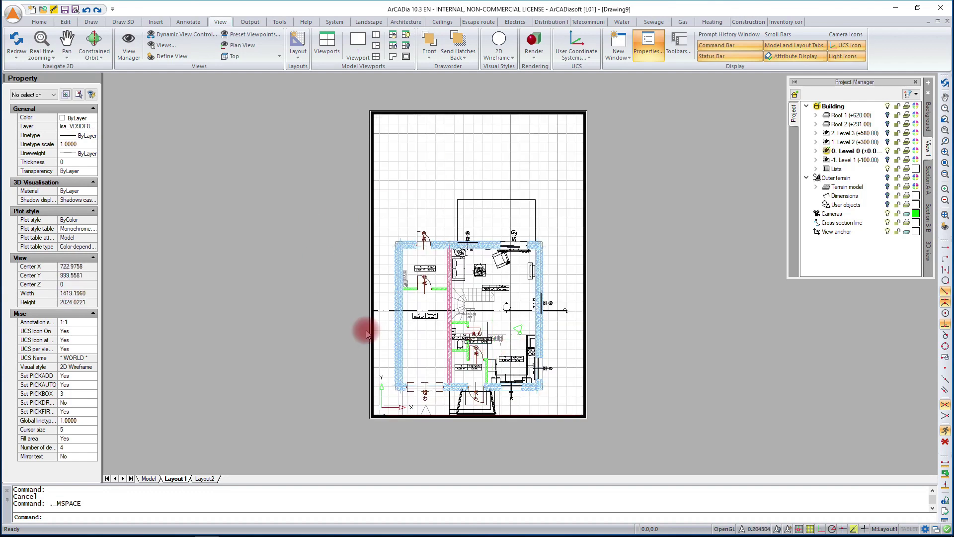
mouse_move(470, 353)
middle_mouse_down()
mouse_move(472, 251)
mouse_move(470, 268)
mouse_move(476, 264)
middle_mouse_up()
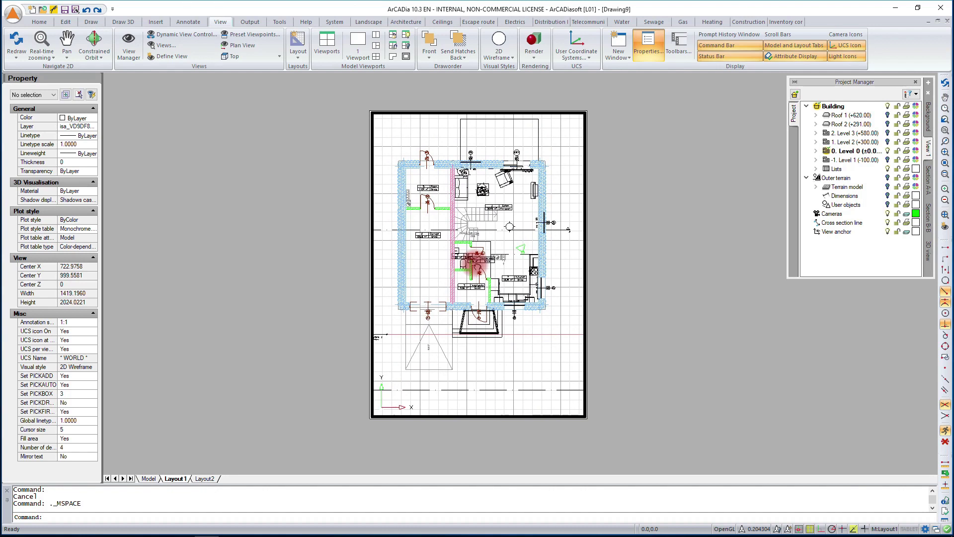
middle_click_drag(475, 263, 475, 263)
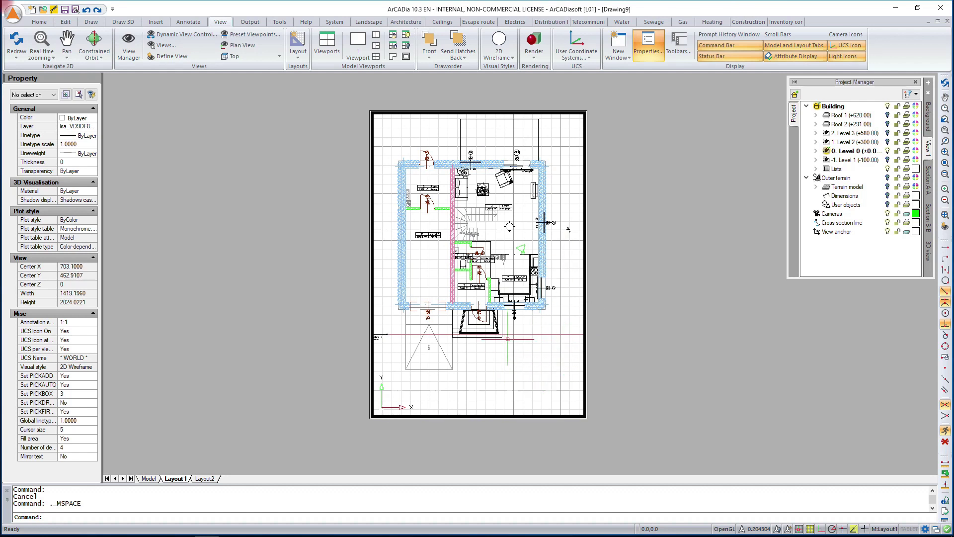
Turn off the grid, return to paper space, and select the viewport border
left_click(809, 529)
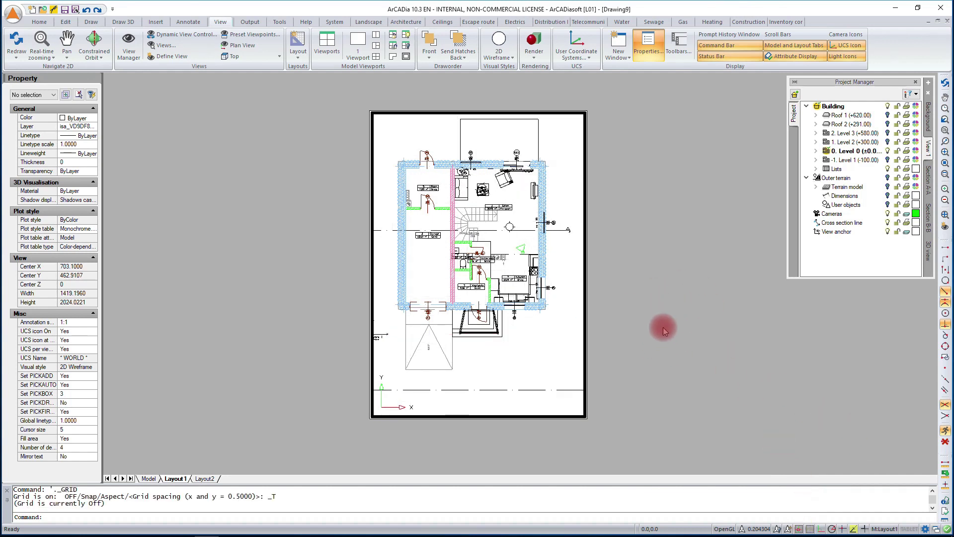
left_click(880, 529)
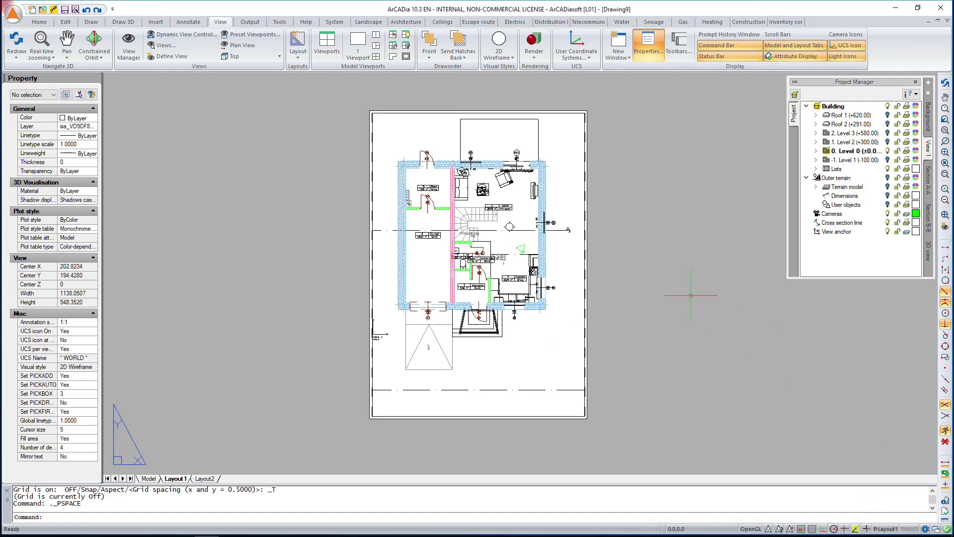
scroll(692, 294, "down", 5)
scroll(689, 292, "up", 5)
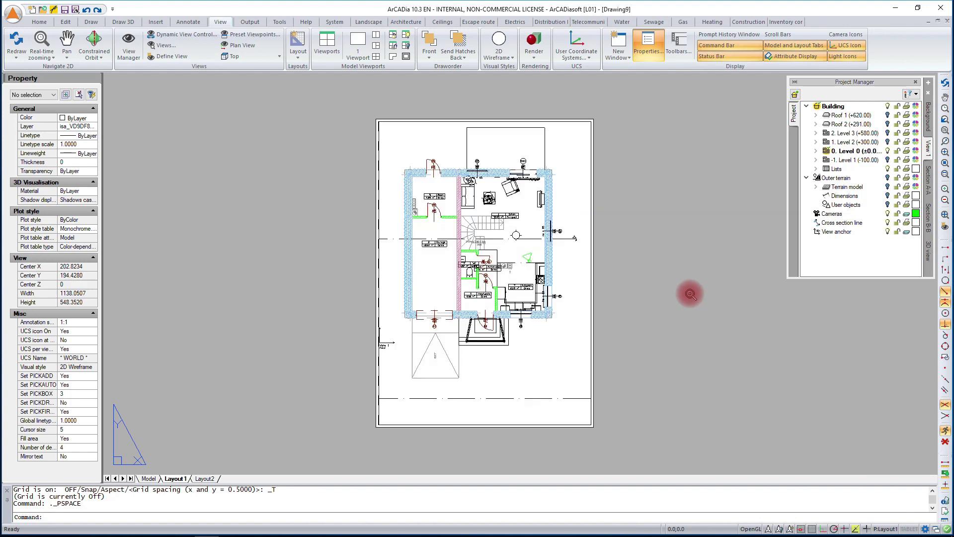
scroll(394, 149, "down", 2)
scroll(486, 187, "up", 2)
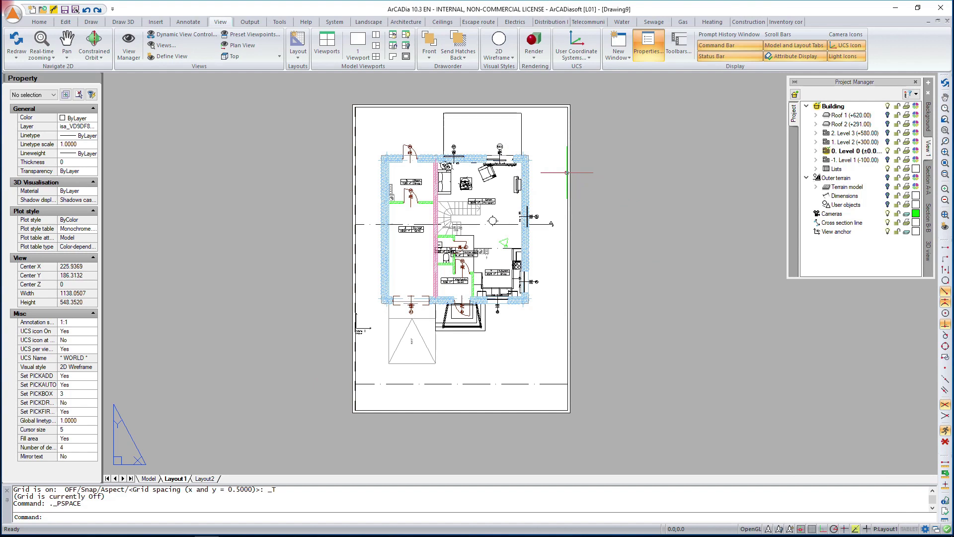
left_click(567, 172)
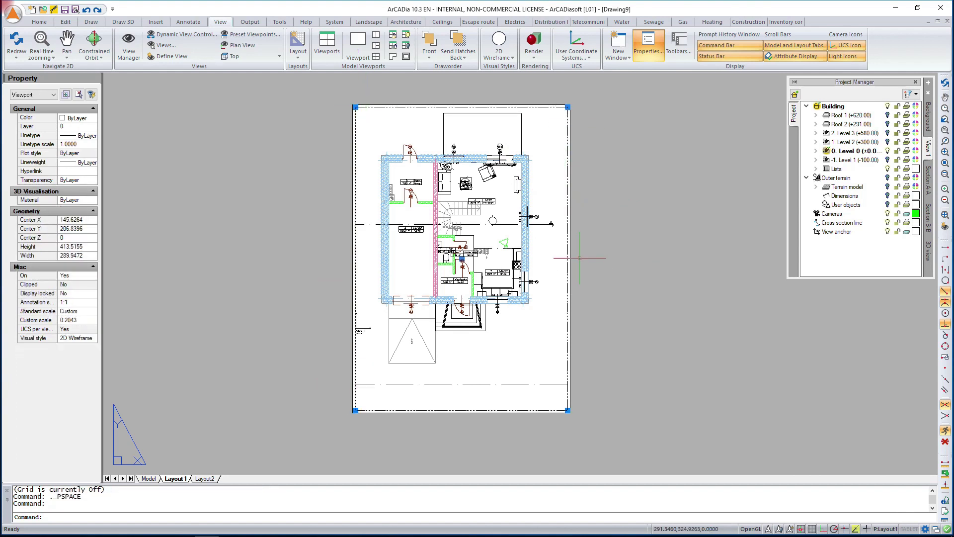
Change the viewport's custom scale from 0.2043 to 0.2
left_click(75, 321)
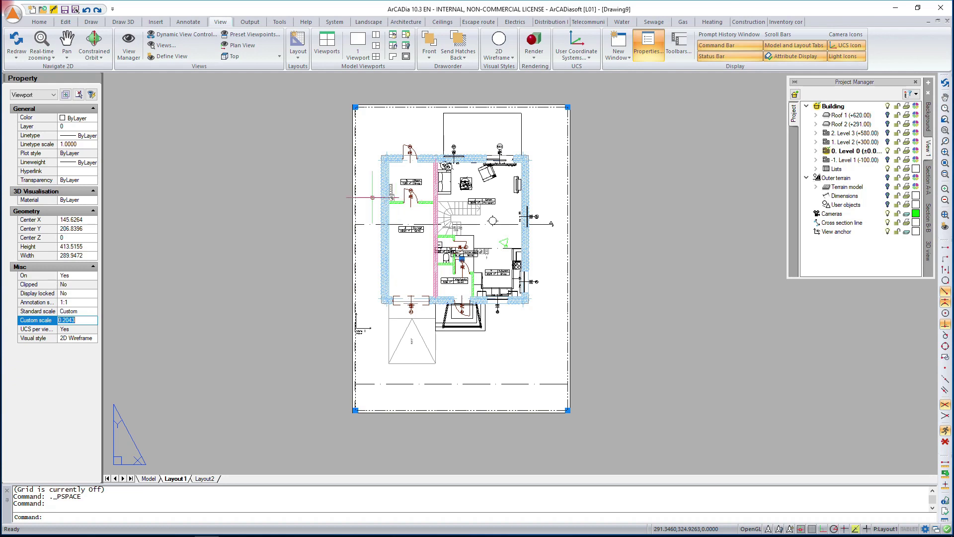
left_click(65, 320)
left_click_drag(65, 320, 100, 321)
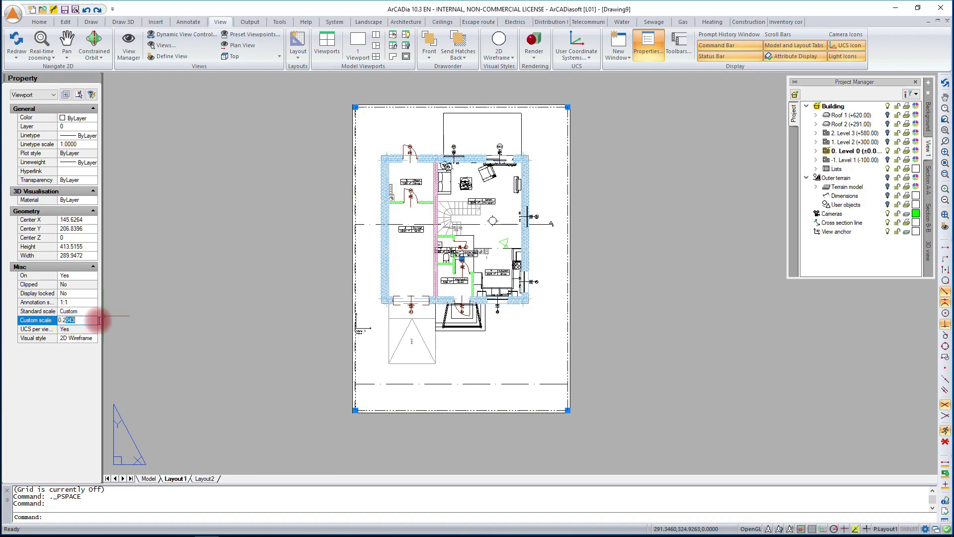
key("Delete")
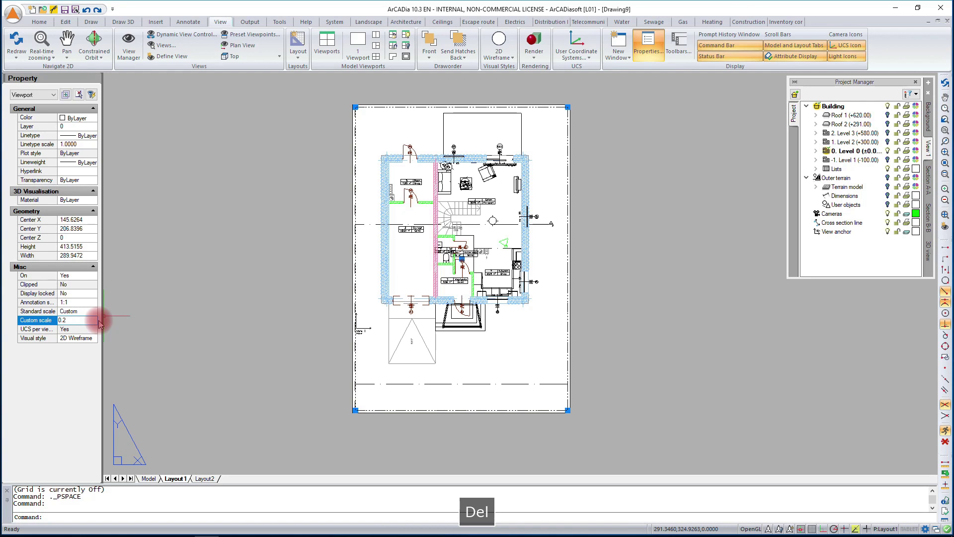
key("Return")
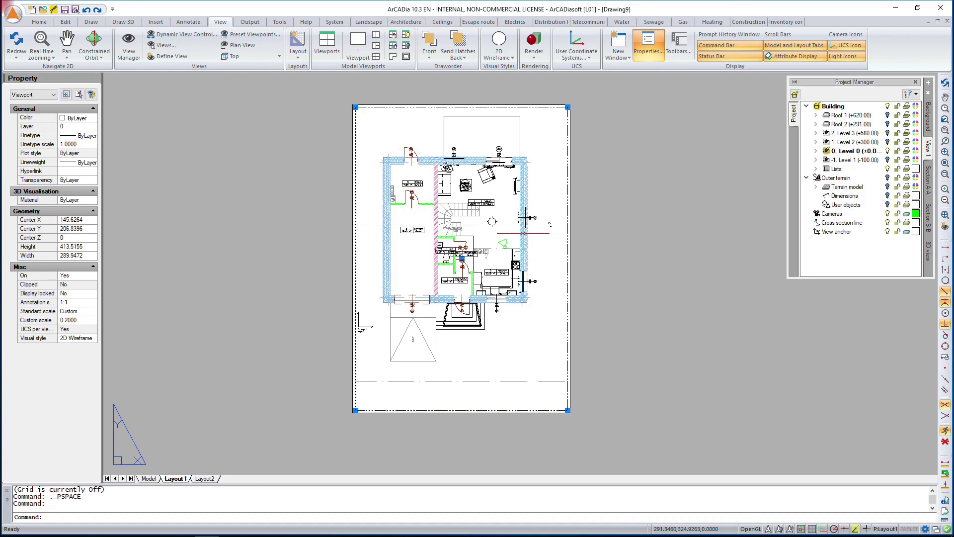
Expand Level 0 in the Project Manager and switch on its Dimensions group
middle_click_drag(756, 189, 676, 213)
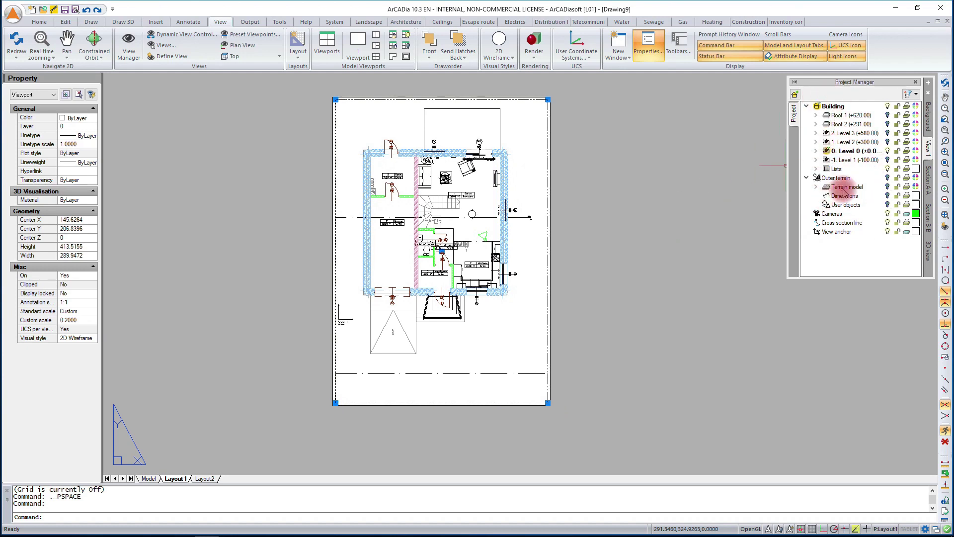
left_click(815, 151)
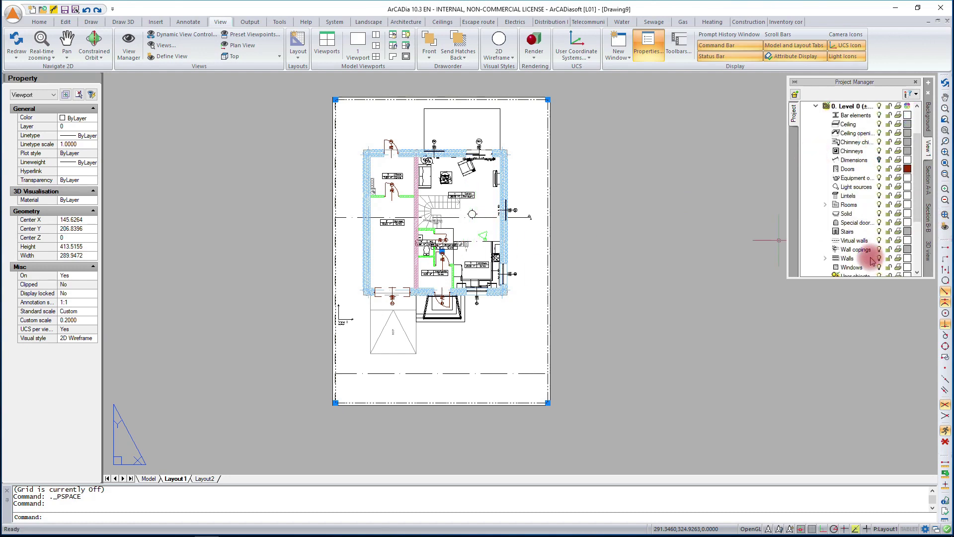
scroll(874, 256, "down", 1)
scroll(874, 257, "up", 1)
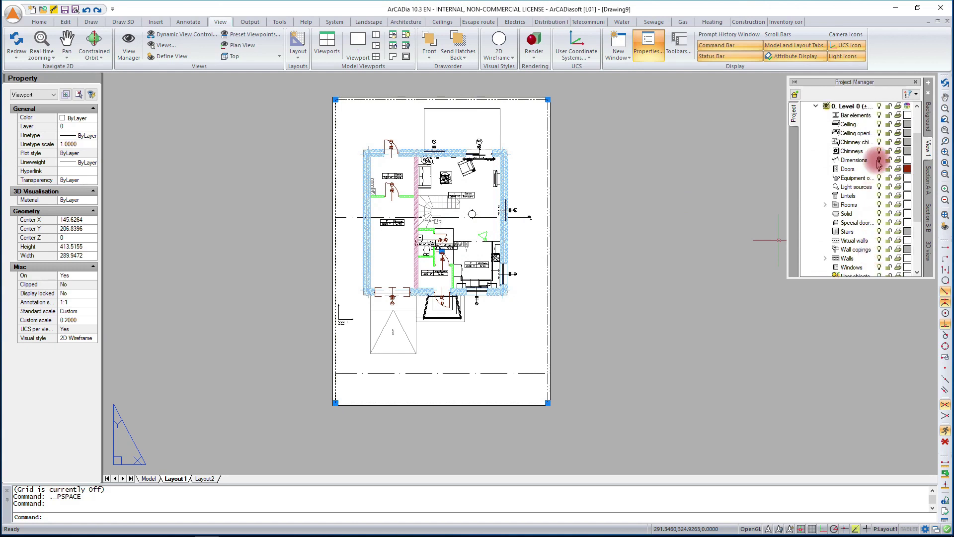
left_click(880, 188)
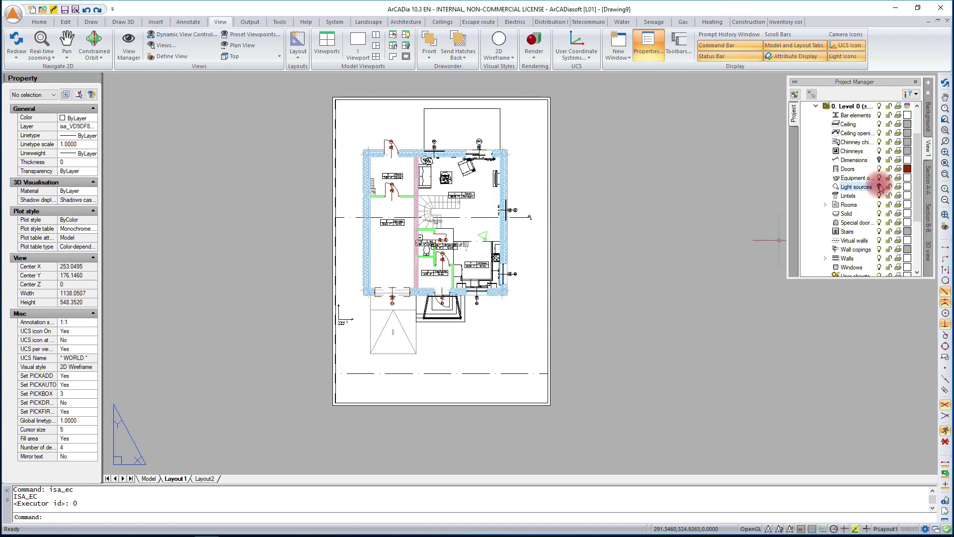
scroll(880, 188, "down", 3)
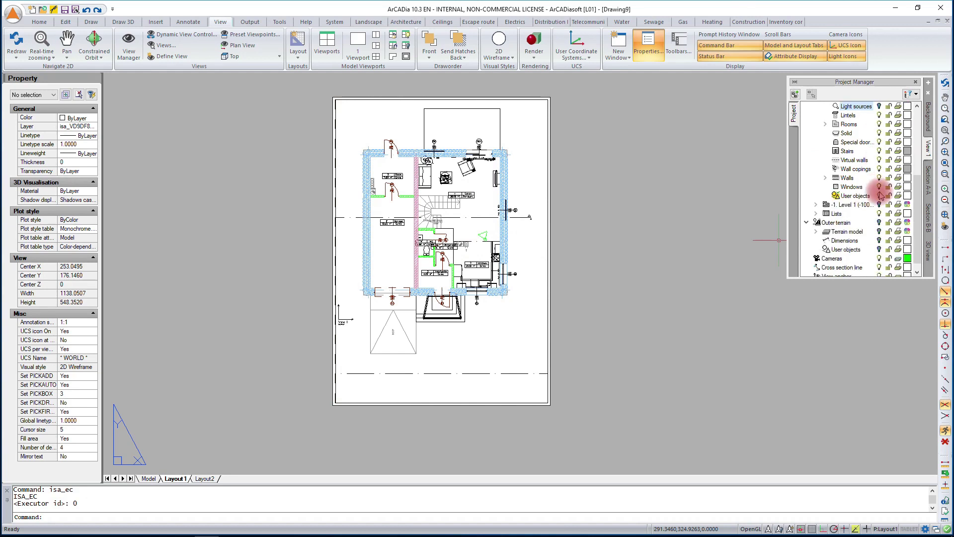
left_click(880, 257)
scroll(843, 230, "down", 1)
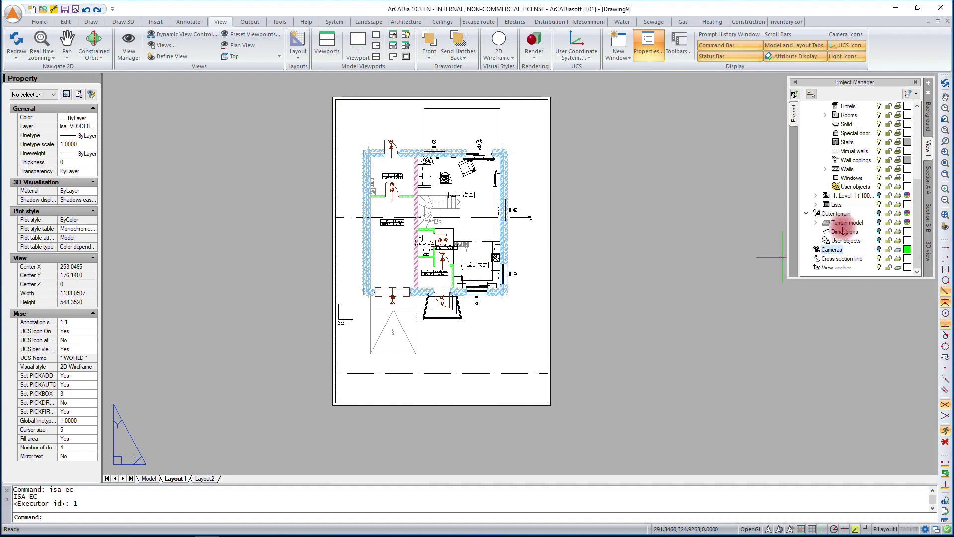
scroll(857, 157, "up", 1)
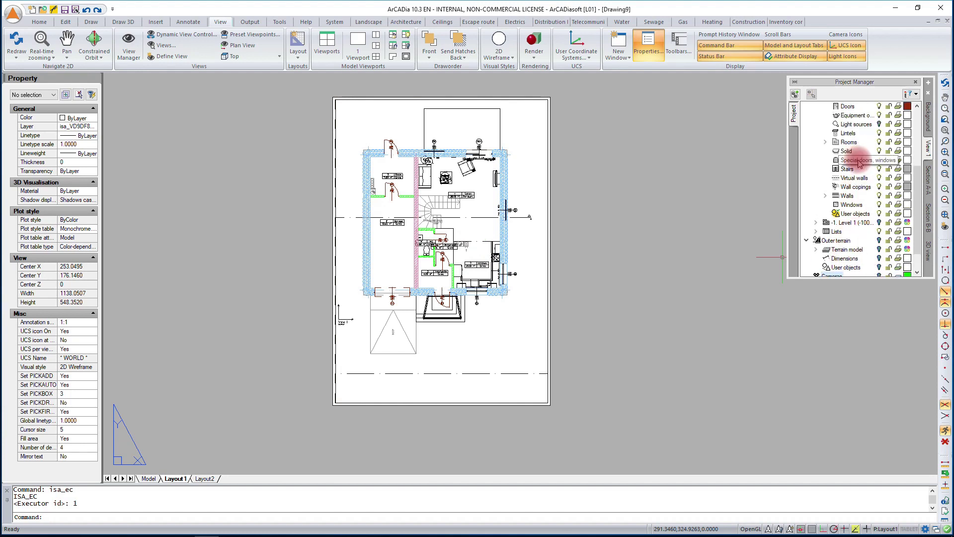
scroll(888, 151, "up", 1)
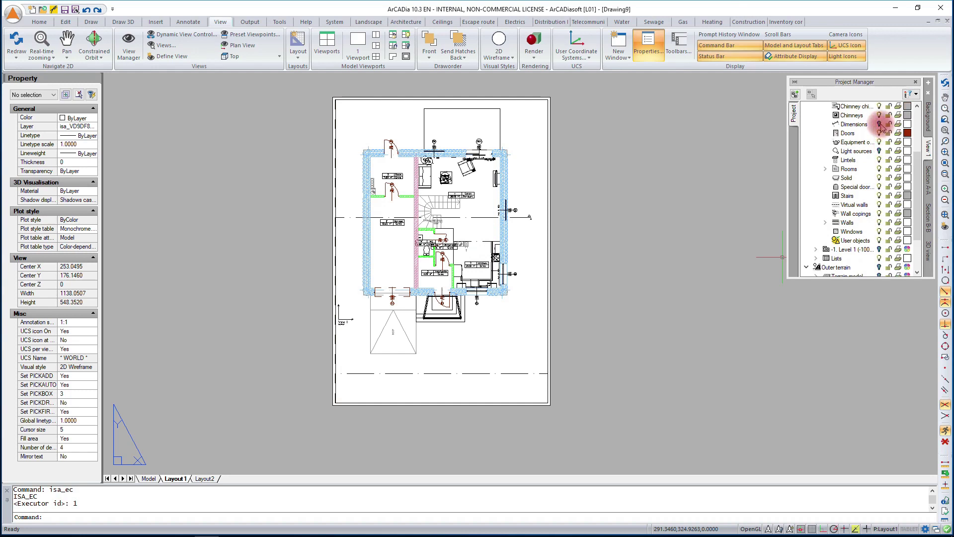
left_click(879, 123)
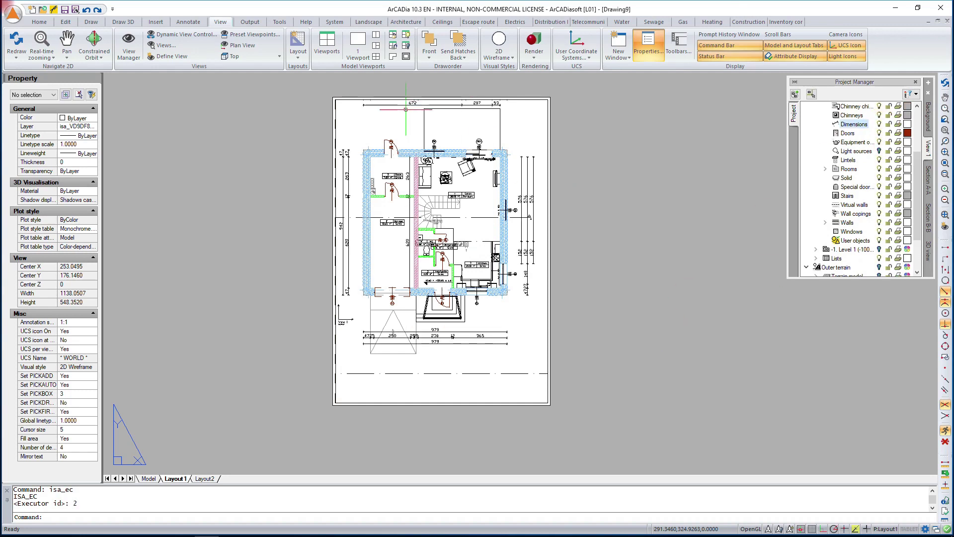
Switch to model space and select the plan's top dimension chain, then cancel the selection
left_click(145, 479)
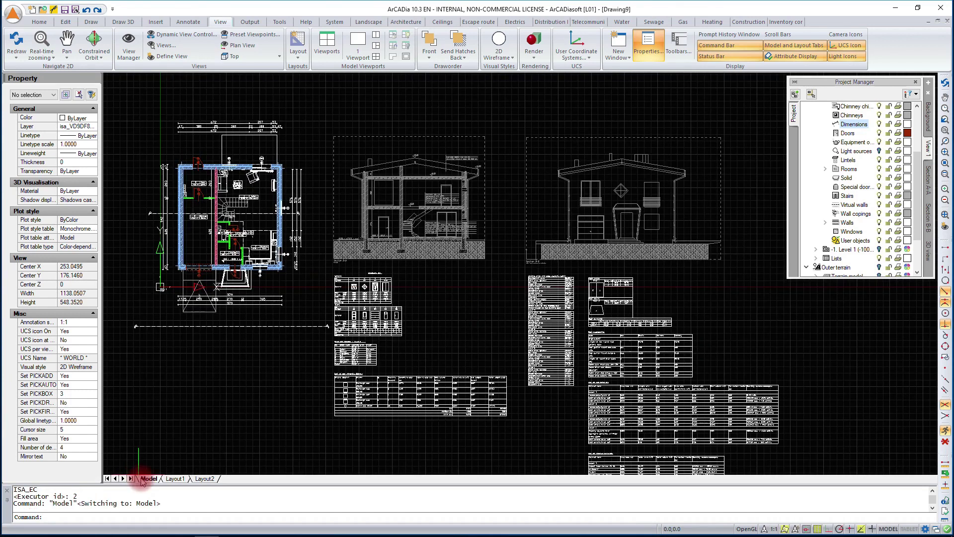
left_click(192, 92)
left_click(213, 139)
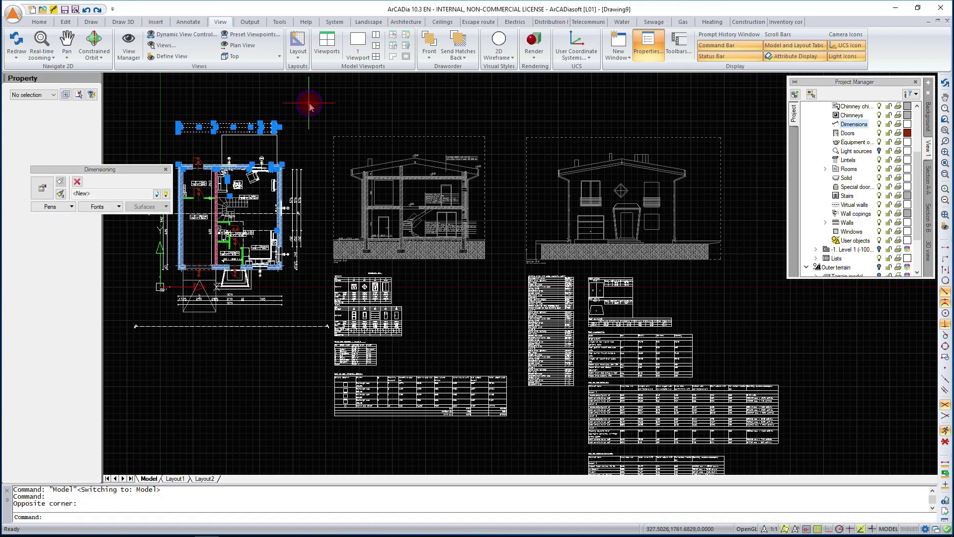
right_click(309, 103)
key("Escape")
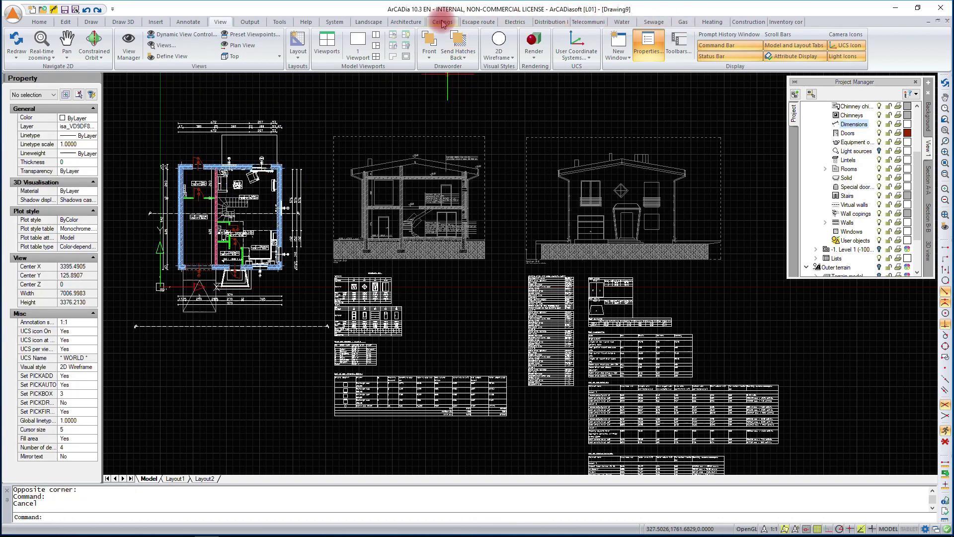
Auto-dimension the entire drawing, entering 30 for the first dimension-line distance
left_click(419, 21)
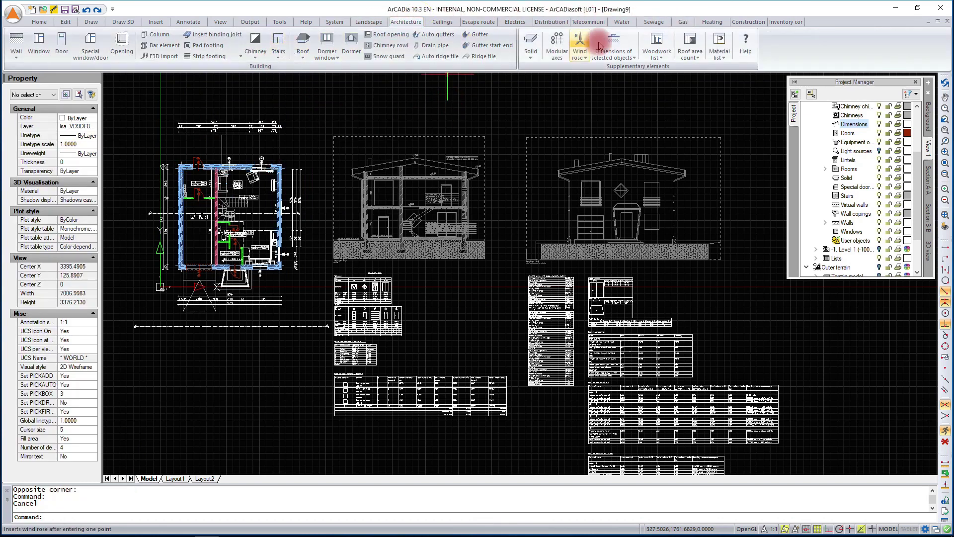
left_click(629, 55)
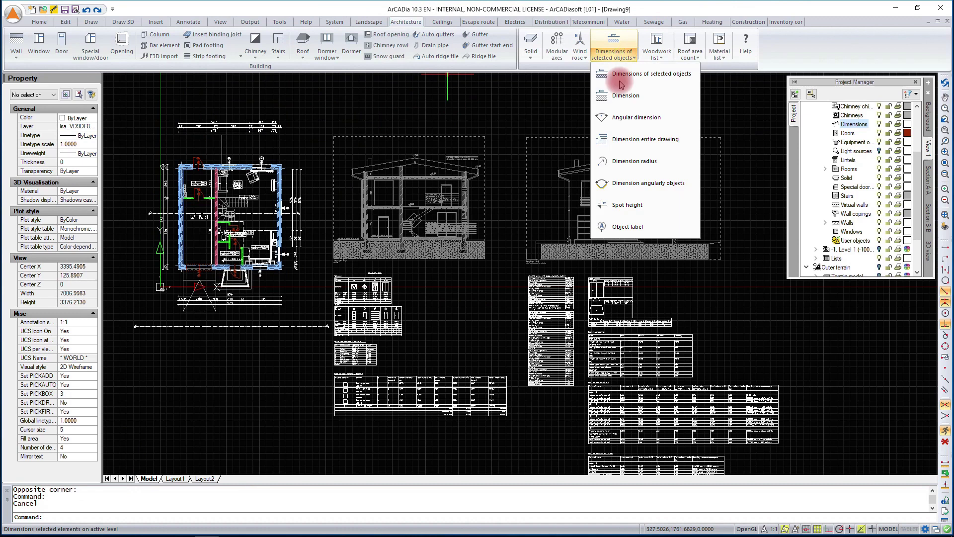
left_click(616, 135)
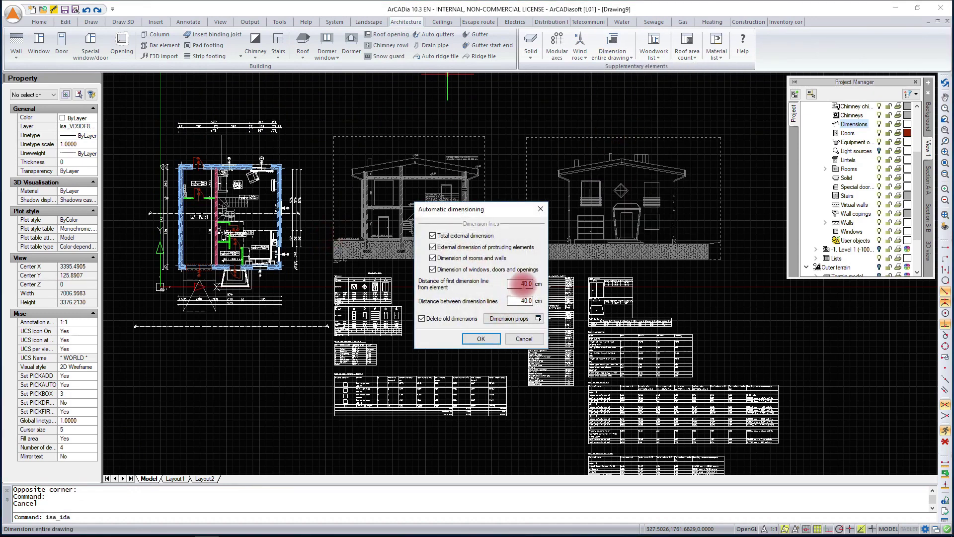
left_click_drag(525, 284, 514, 287)
type("30")
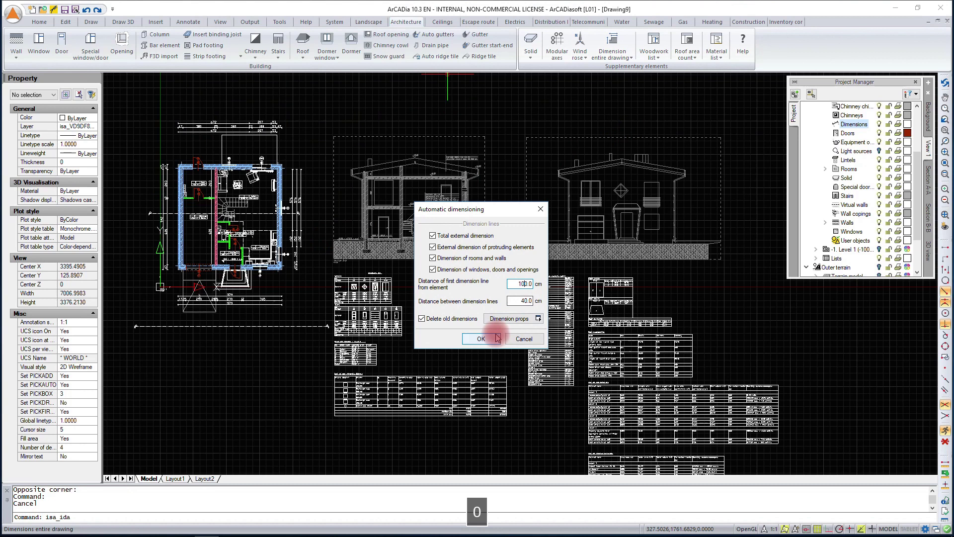
left_click(489, 338)
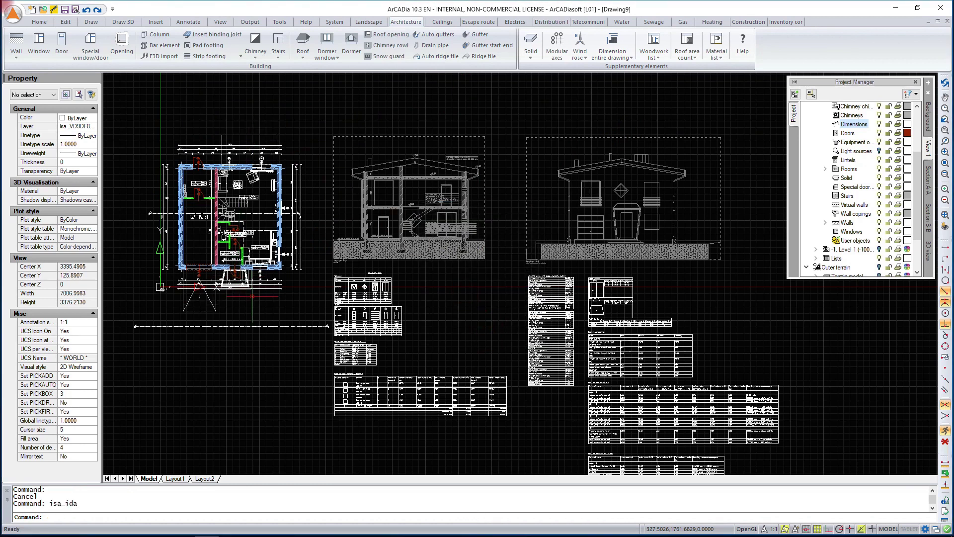
Move the plan's lower dimension lines further below the building
scroll(261, 301, "up", 3)
left_click_drag(328, 322, 271, 264)
right_click(341, 286)
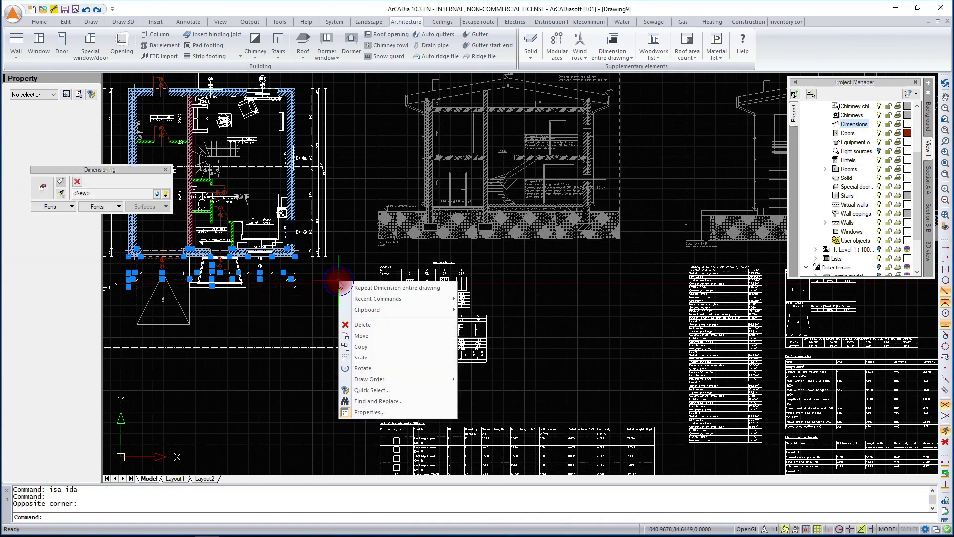
left_click(380, 336)
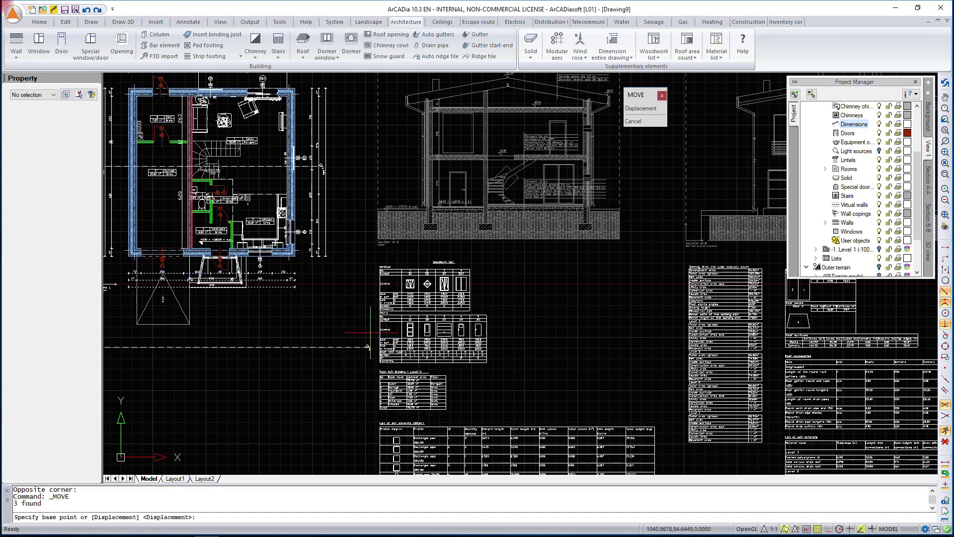
left_click(336, 265)
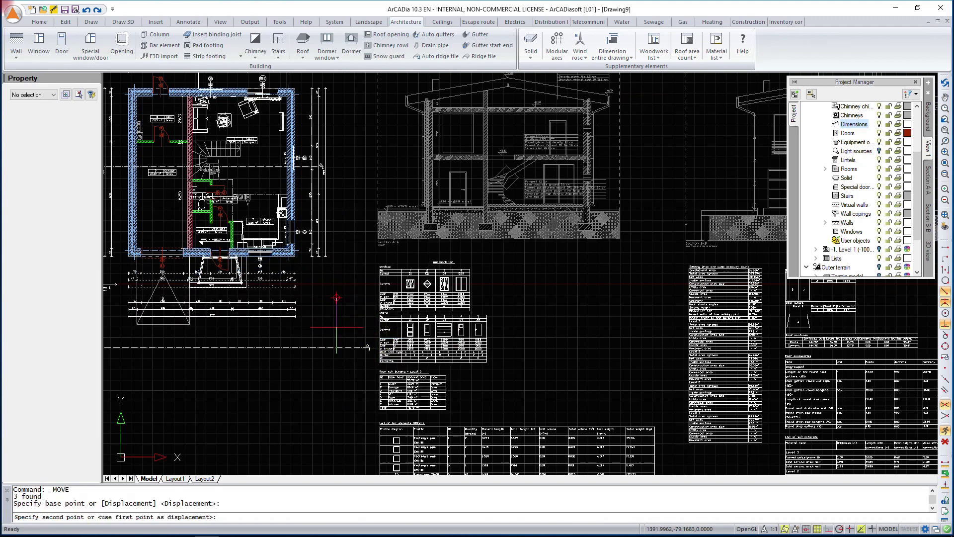
left_click(337, 324)
middle_click_drag(337, 324, 468, 388)
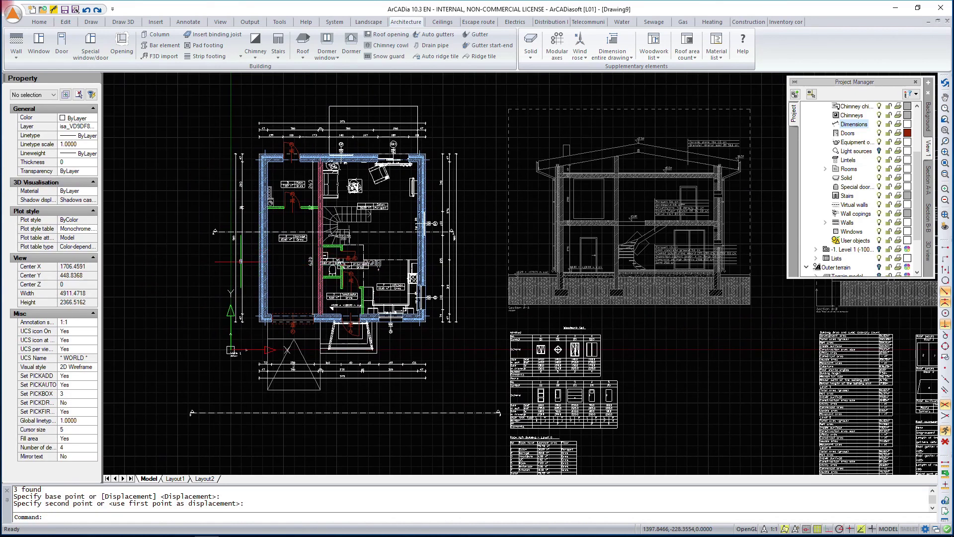
Move the left dimension chain to a new position beside the plan
left_click(259, 292)
left_click(222, 251)
right_click(174, 254)
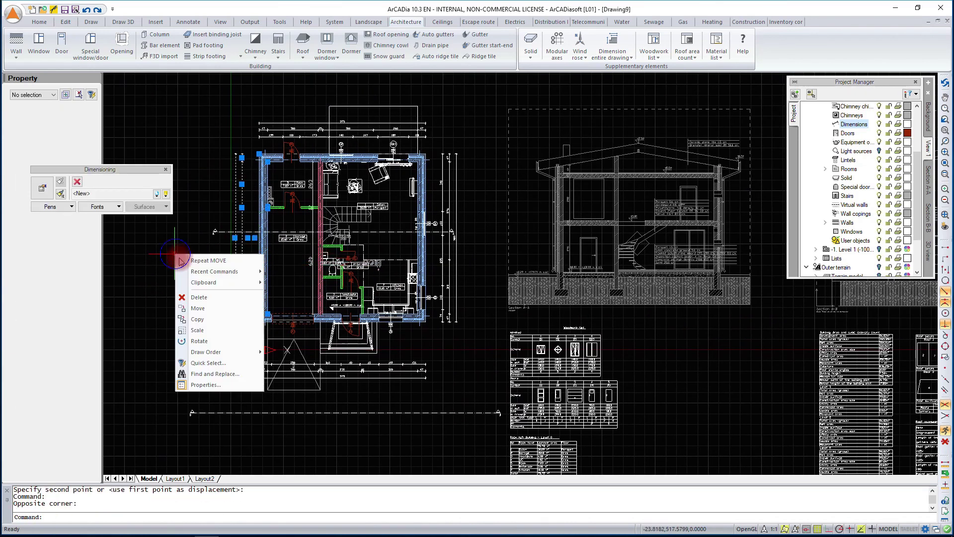
left_click(202, 311)
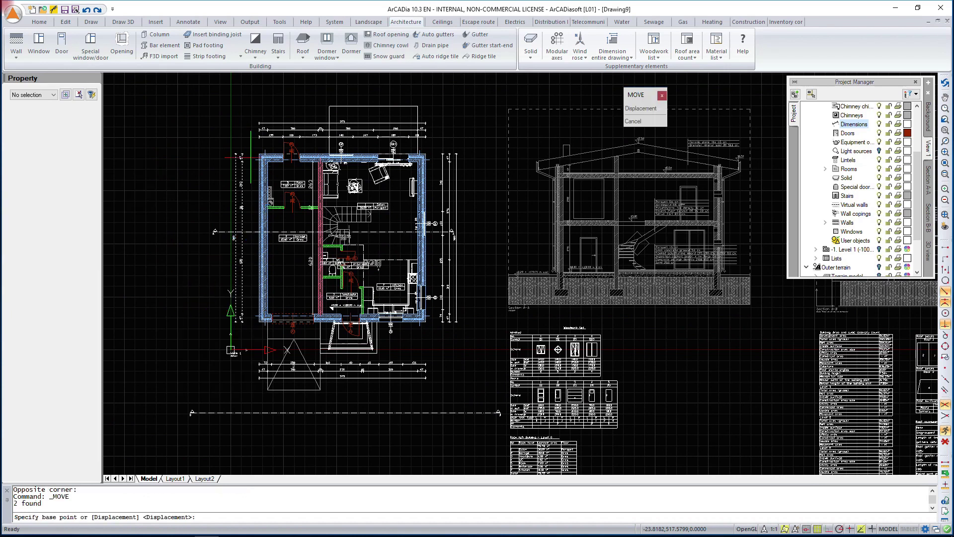
left_click(253, 146)
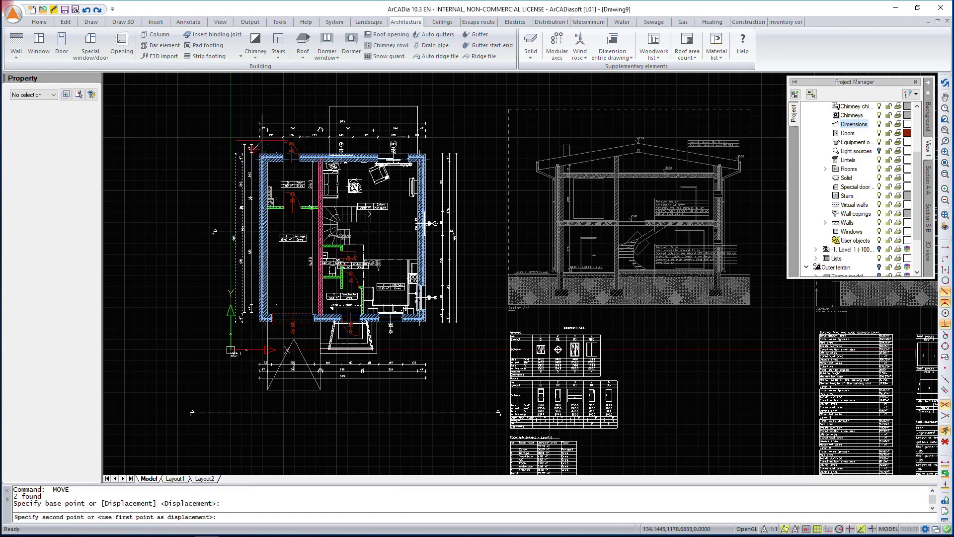
left_click(263, 140)
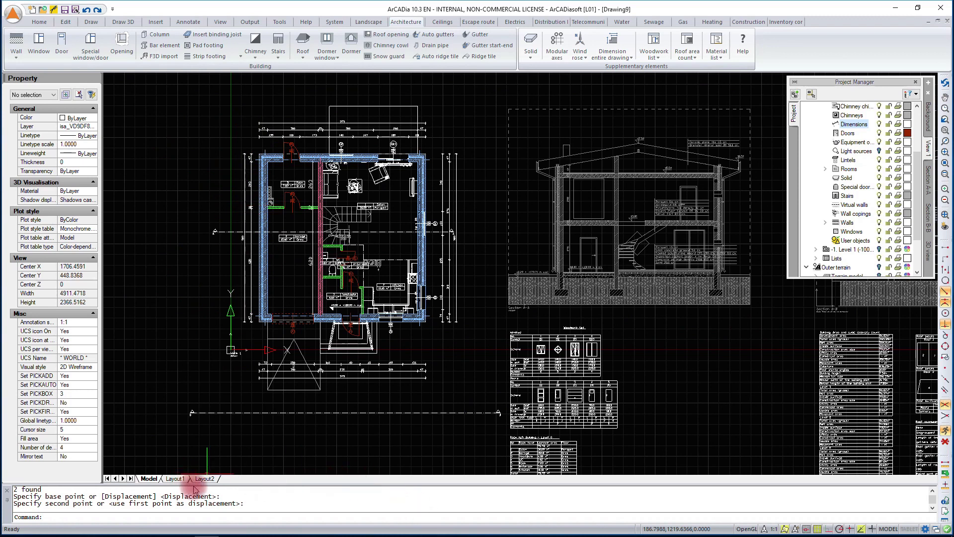
Check the Layout1 dimensions, then create group 1 under Cross section line in model space
left_click(175, 478)
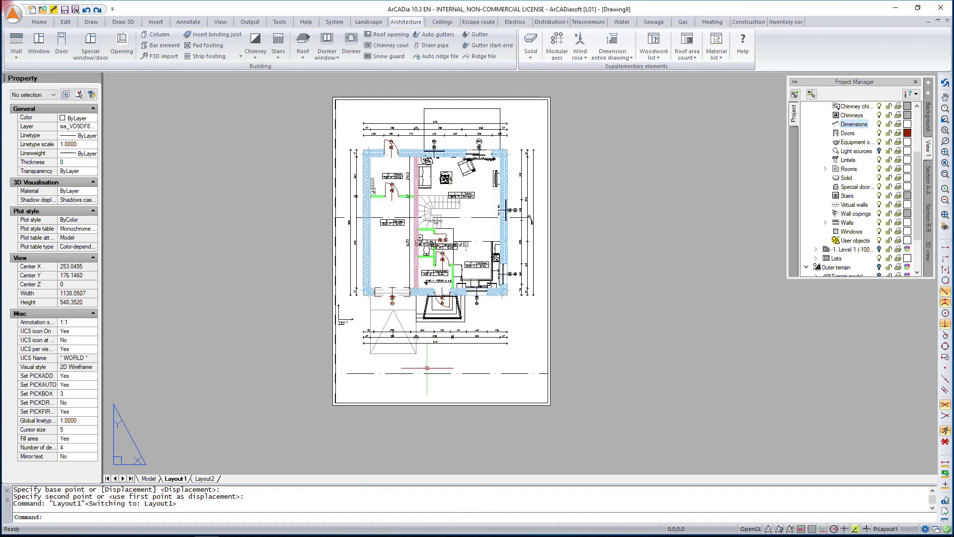
left_click(149, 478)
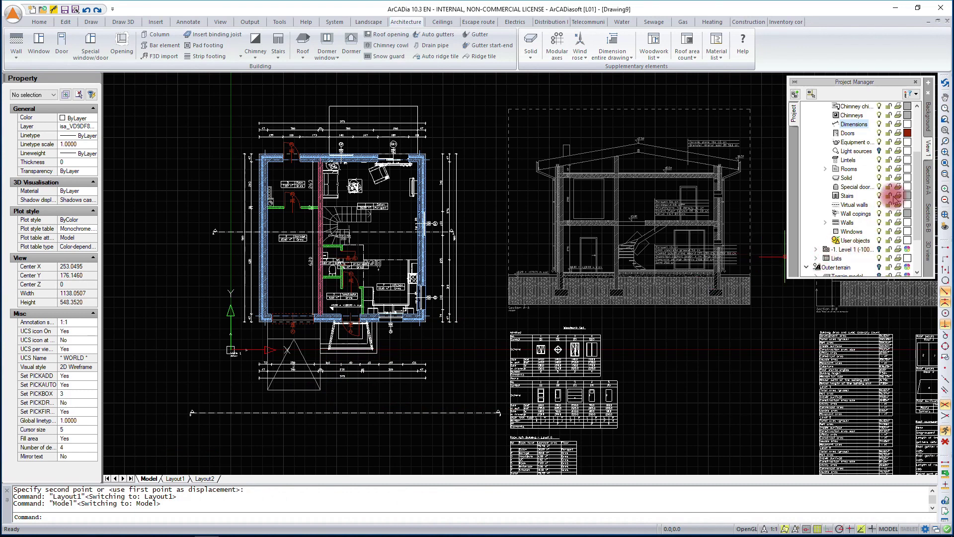
left_click_drag(916, 196, 920, 251)
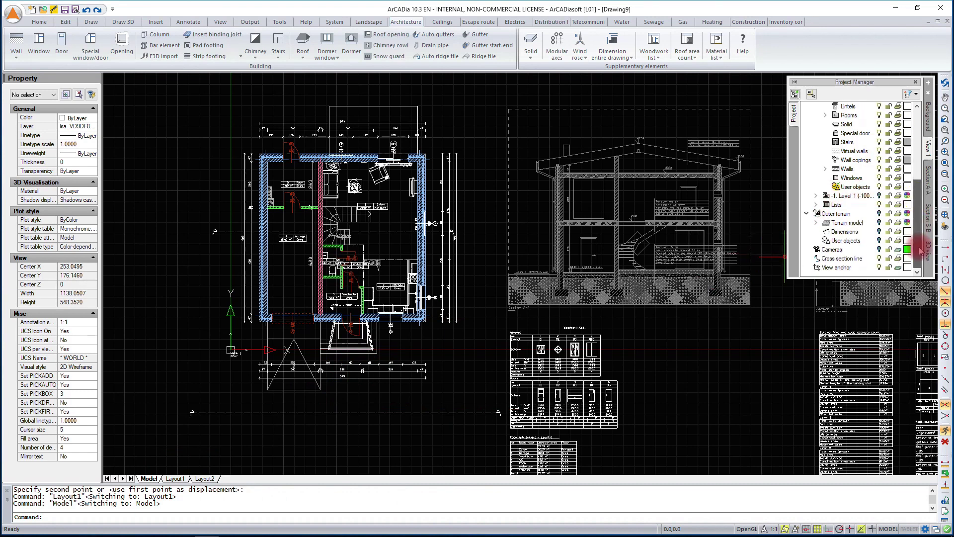
right_click(833, 258)
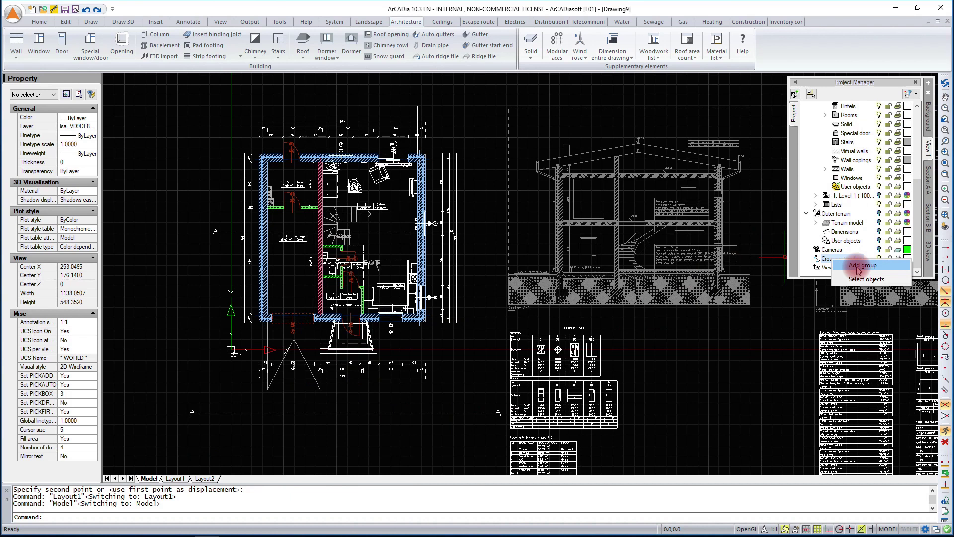
left_click(857, 267)
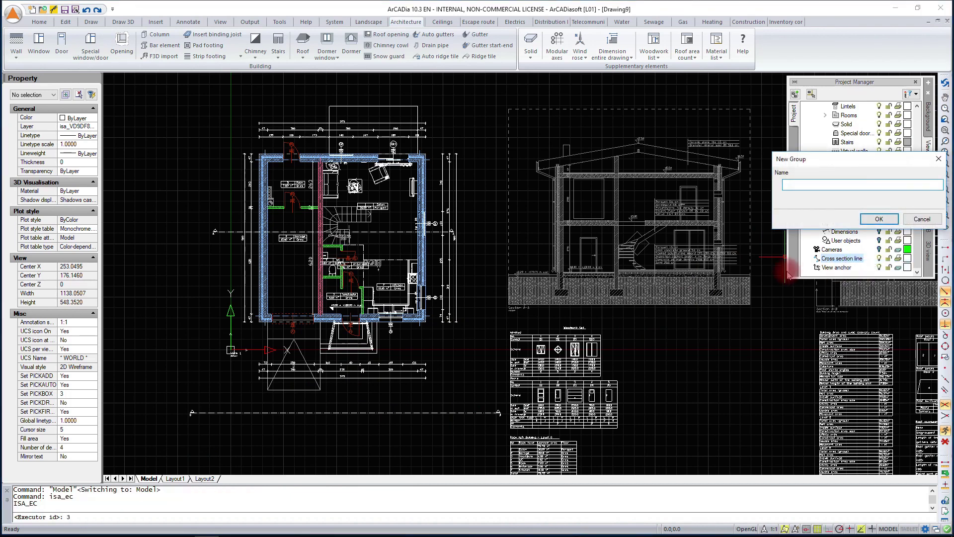
key("Return")
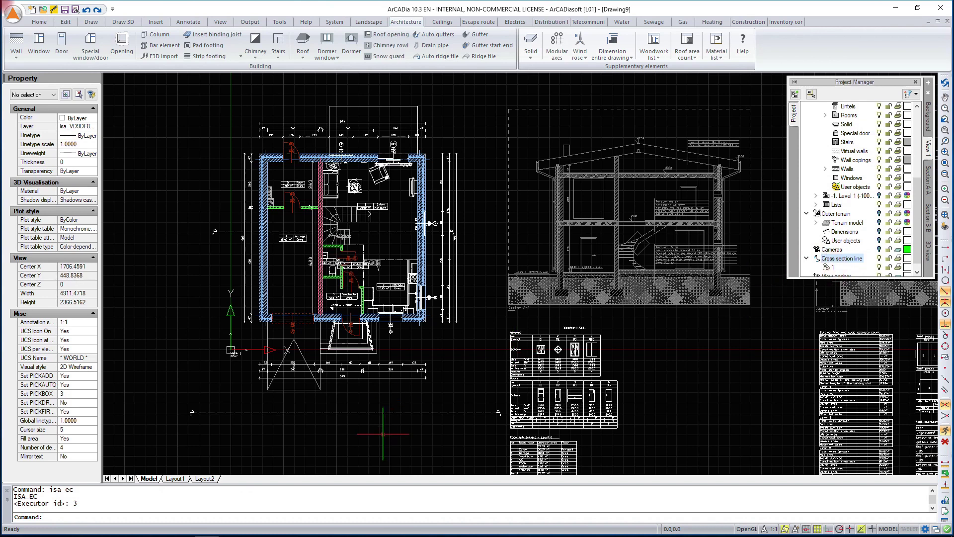
Add the section line below the plan to group 1 and return to Layout1
left_click(386, 428)
left_click(381, 411)
left_click(839, 255)
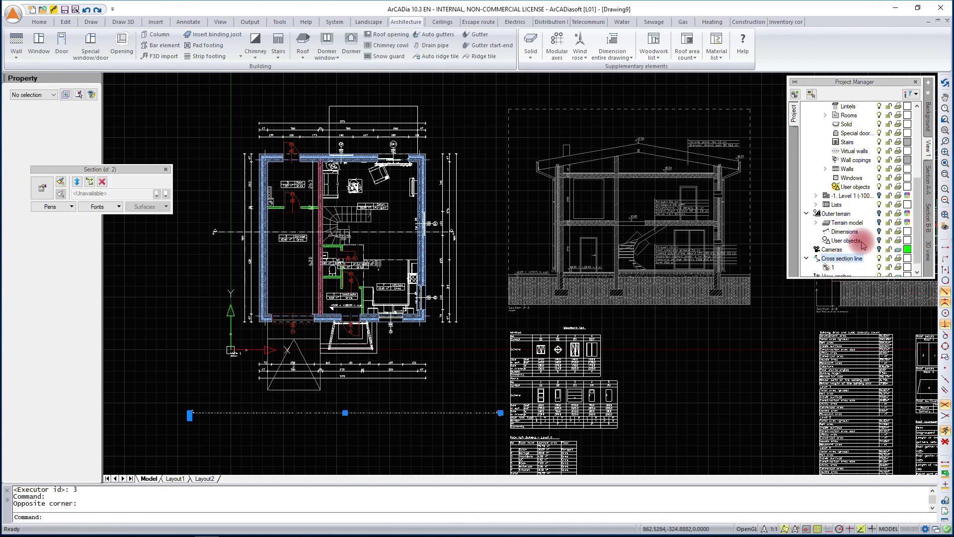
right_click(833, 268)
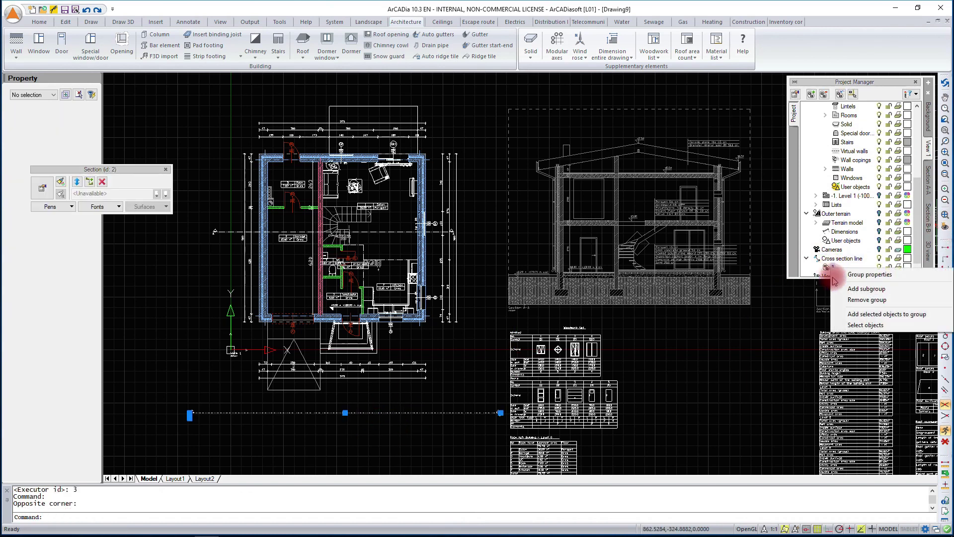
left_click(853, 314)
left_click(880, 269)
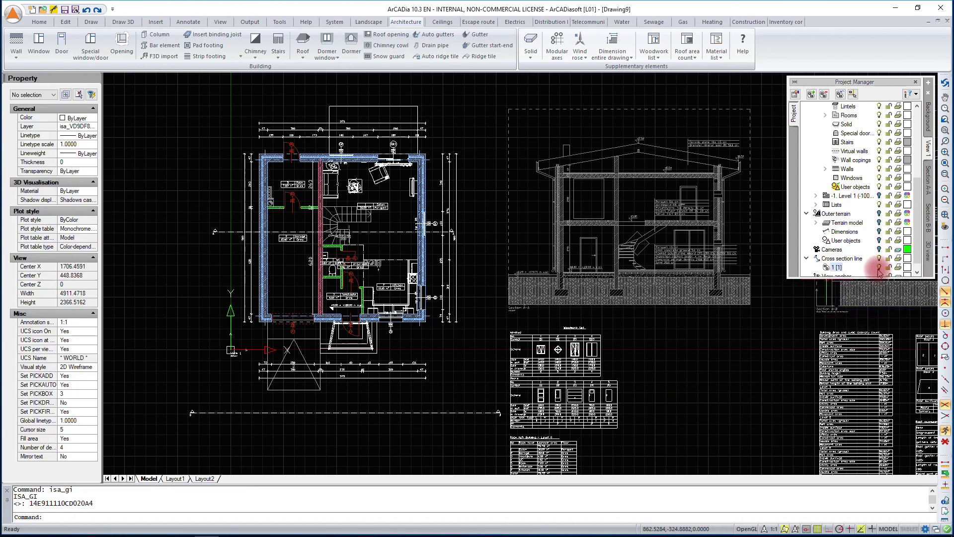
left_click(175, 479)
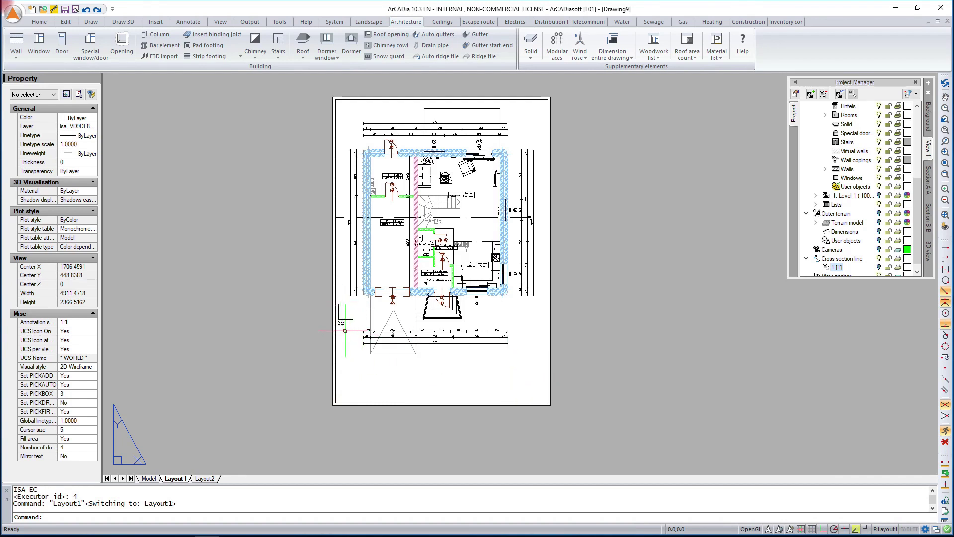
left_click(889, 267)
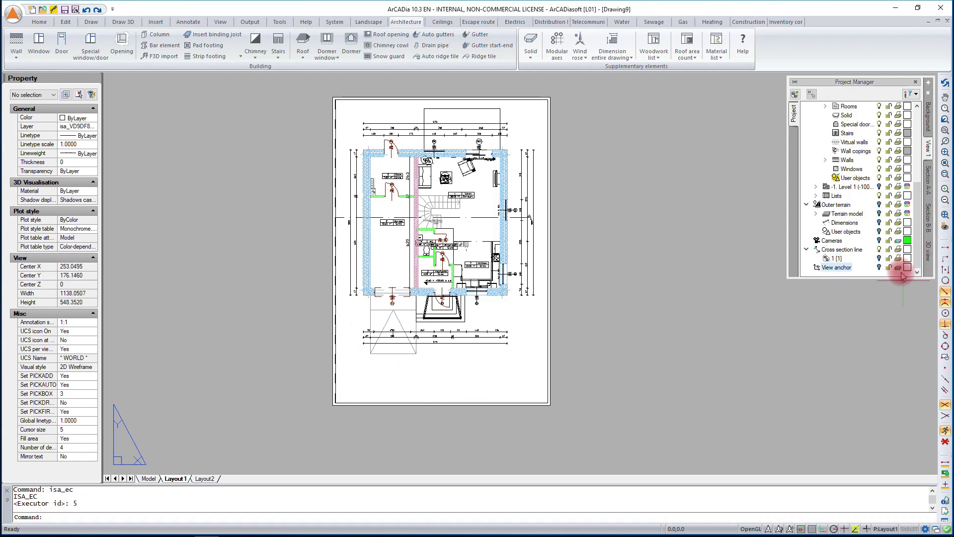
left_click(897, 241)
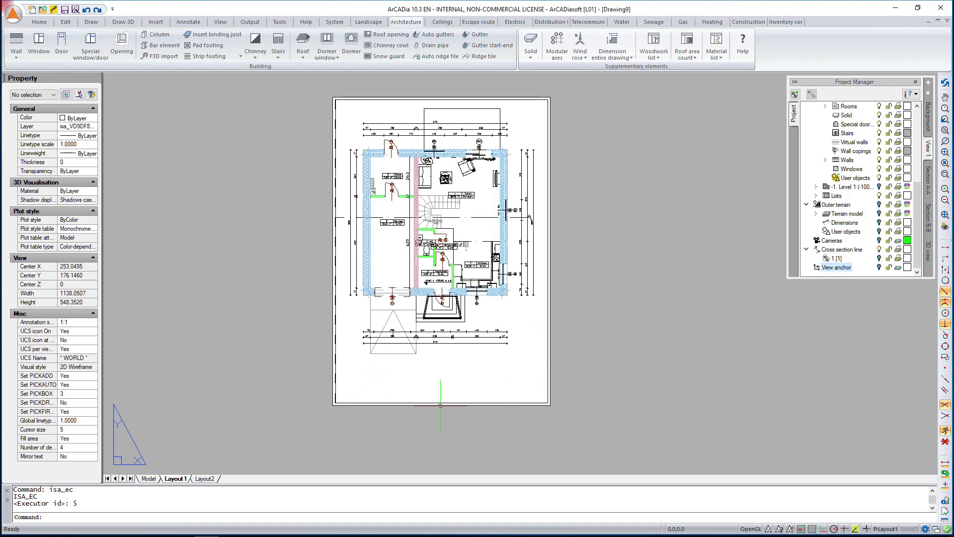
Draw the title-block rectangle from the paper's bottom-right corner with object snap on
left_click(39, 22)
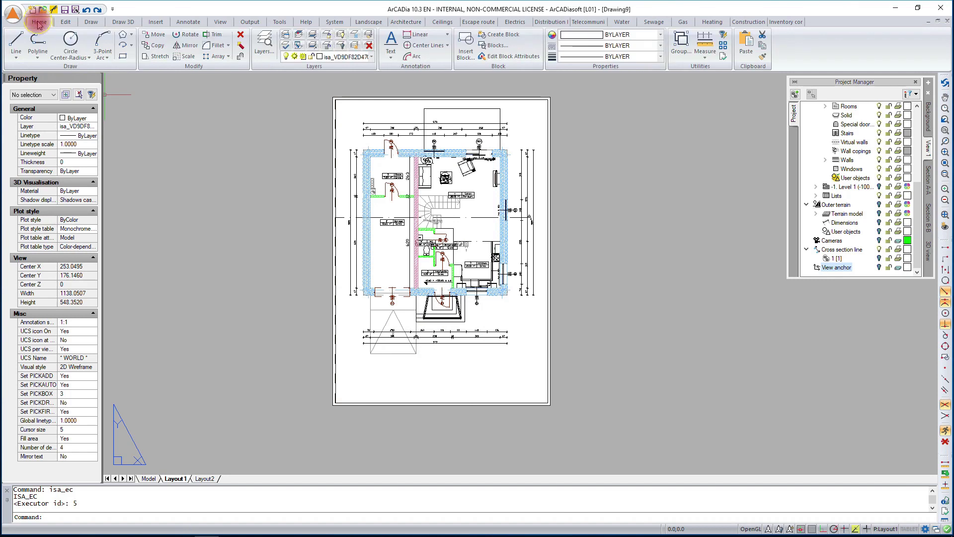
left_click(123, 56)
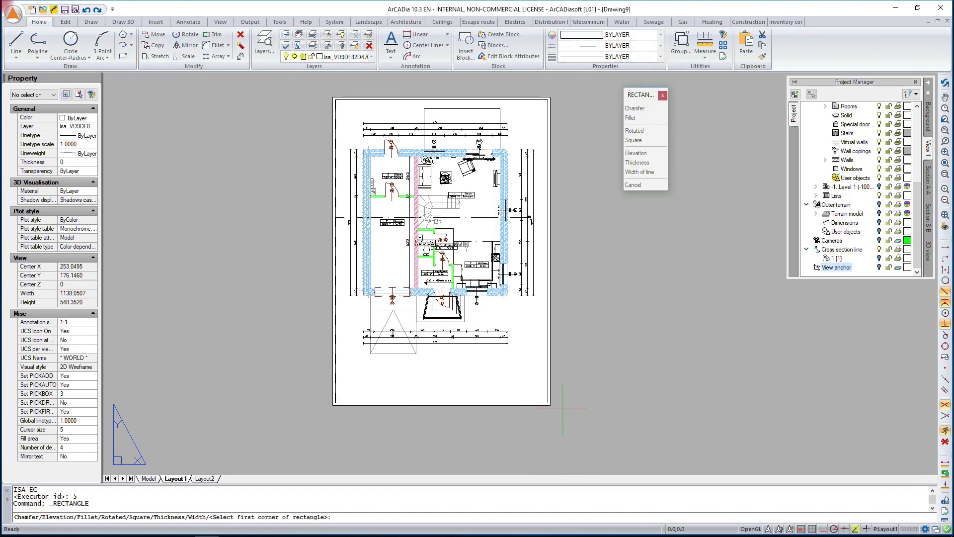
left_click(834, 525)
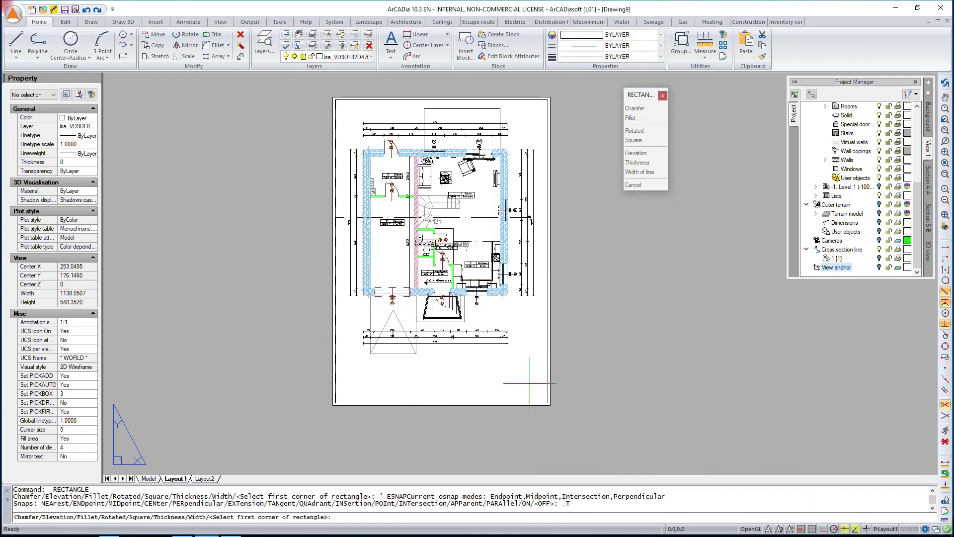
left_click(549, 403)
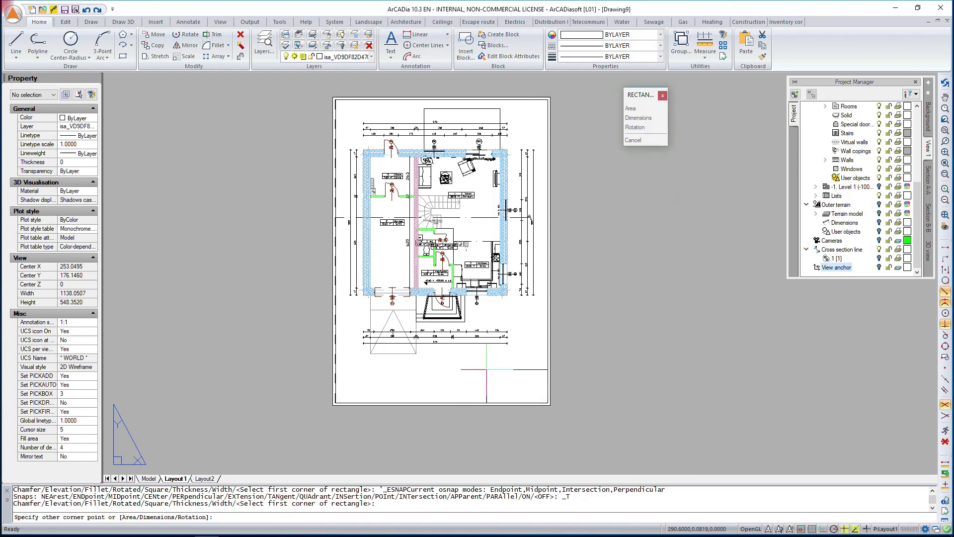
left_click(443, 359)
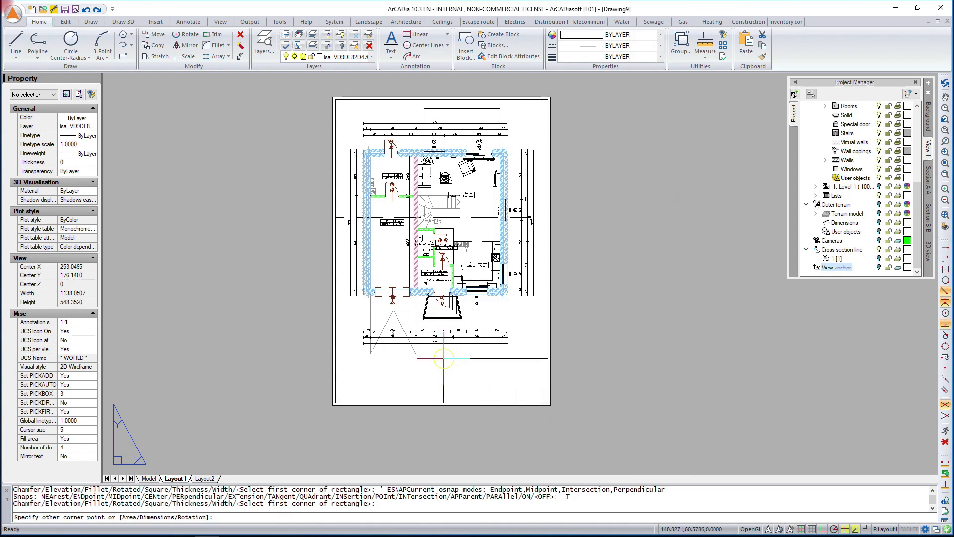
Draw a horizontal line across the box and move it higher inside the box
left_click(16, 44)
left_click(443, 380)
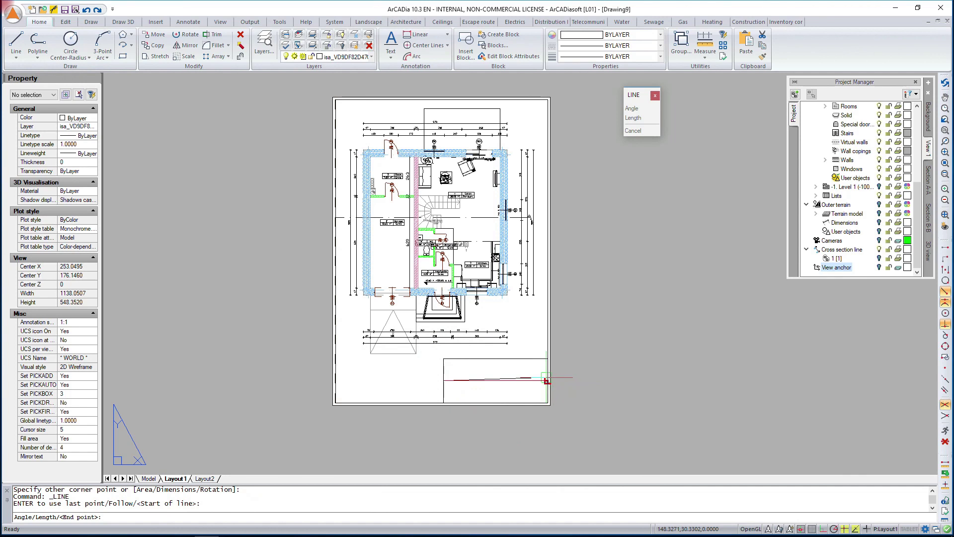
left_click(565, 378)
right_click(535, 373)
scroll(535, 373, "up", 4)
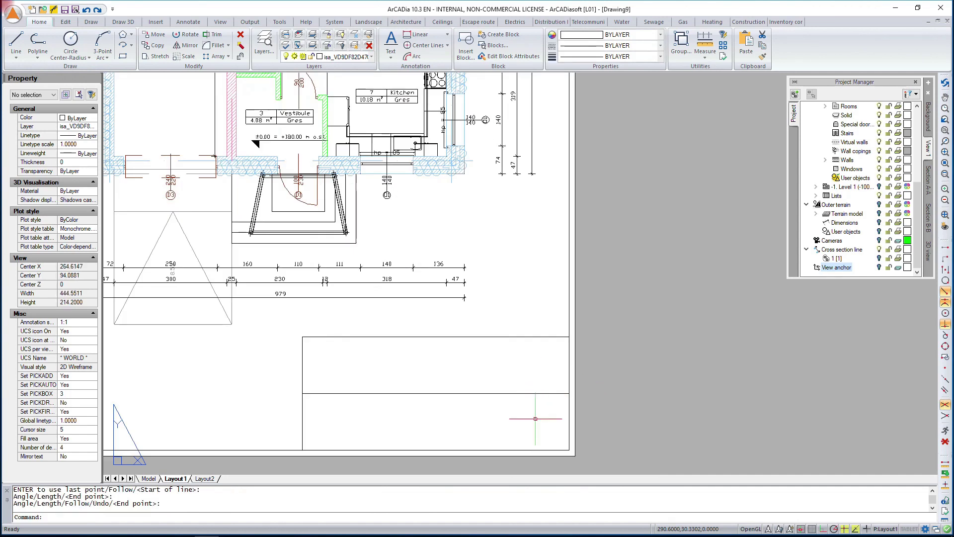
left_click(594, 416)
left_click(498, 378)
right_click(610, 424)
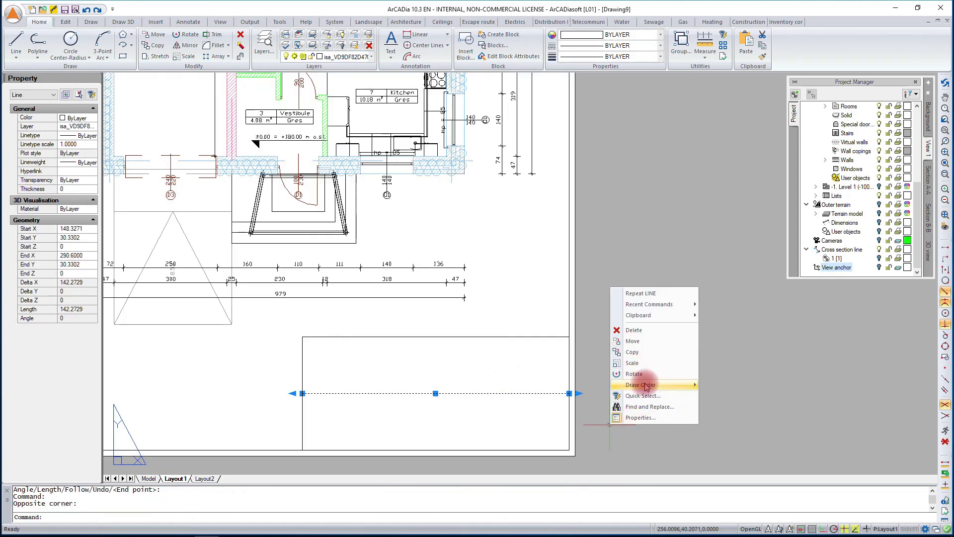
left_click(653, 341)
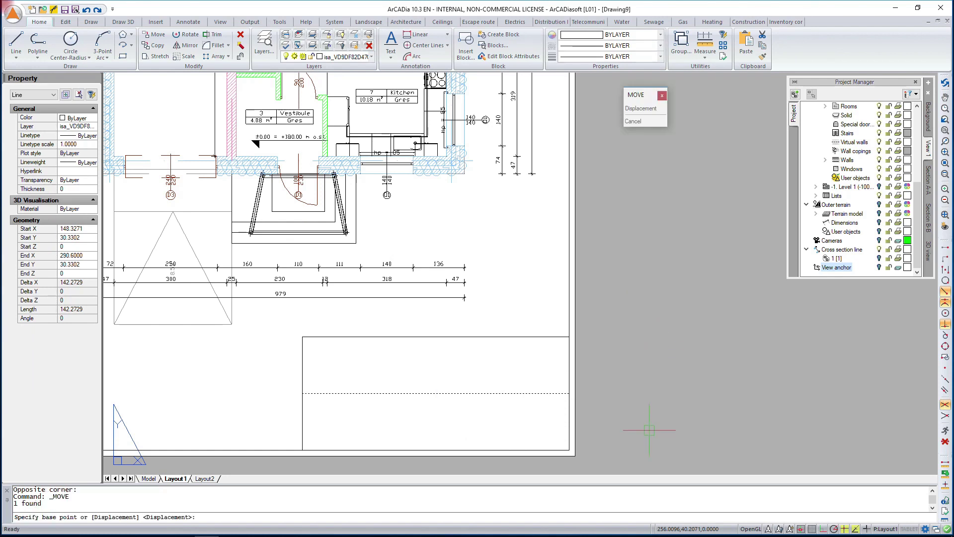
left_click(650, 433)
left_click(656, 406)
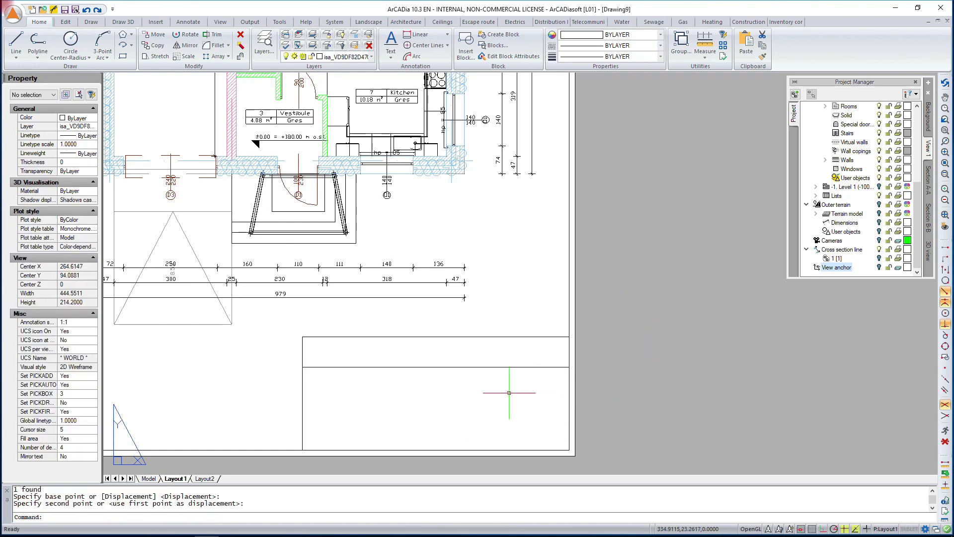
Copy the dividing line lower in the box to form a third row
left_click(489, 395)
left_click(447, 341)
right_click(635, 332)
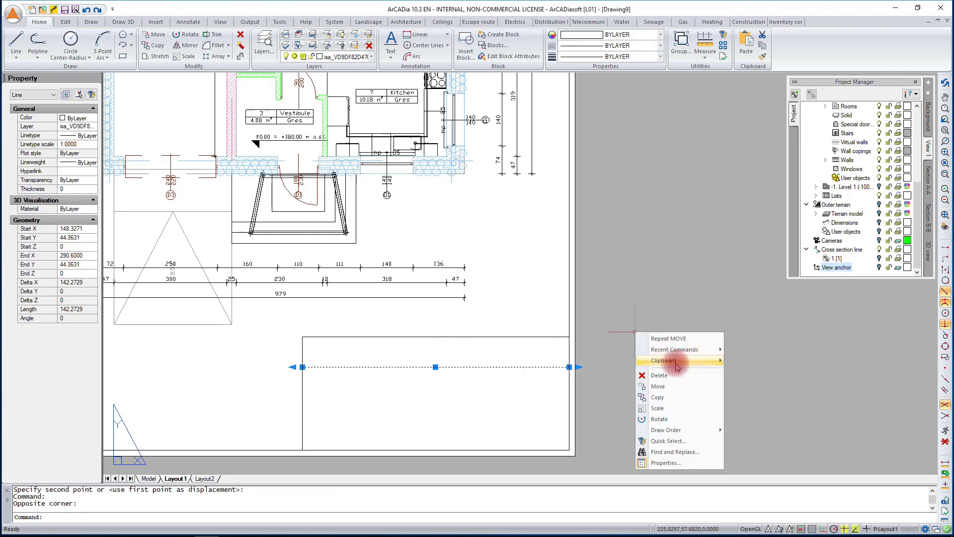
left_click(681, 399)
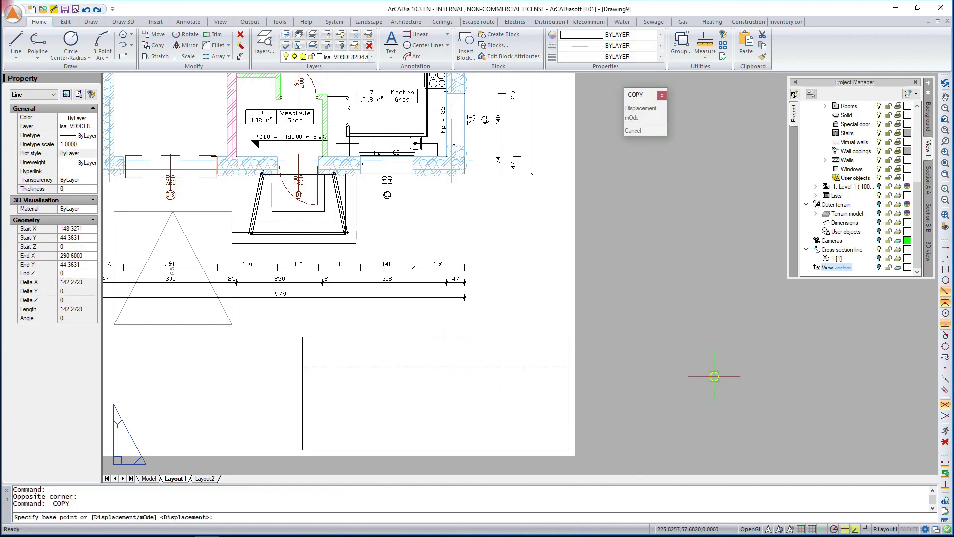
left_click(714, 376)
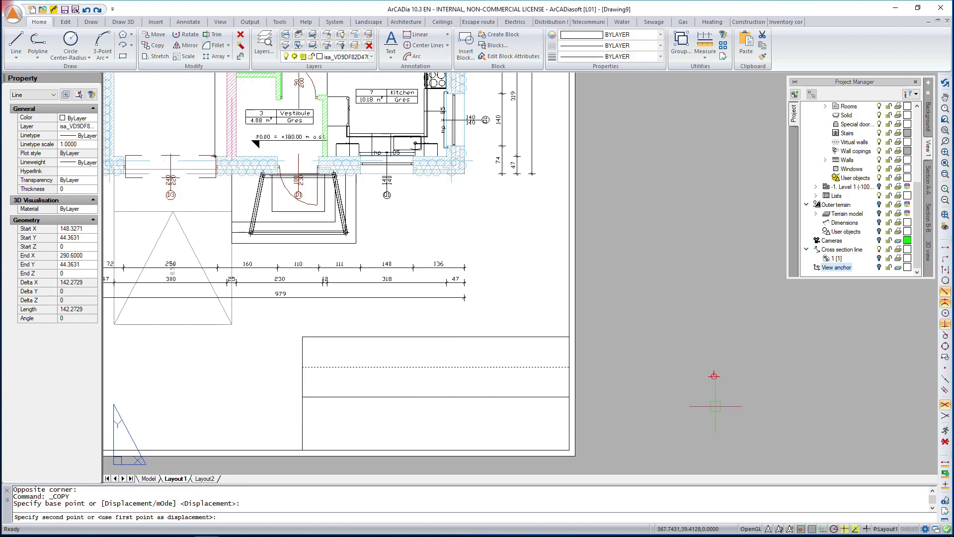
key("Escape")
left_click(525, 364)
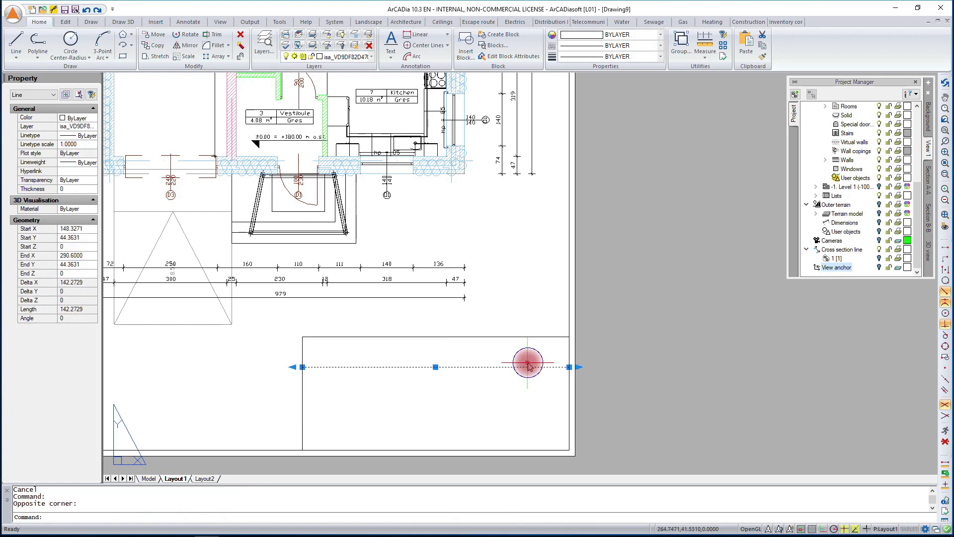
right_click(528, 366)
left_click(552, 428)
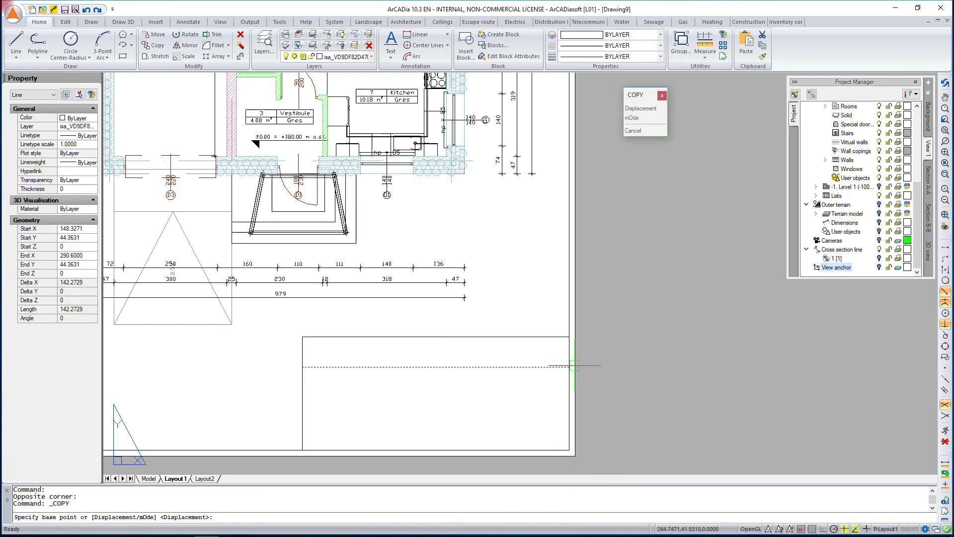
left_click(569, 367)
left_click(618, 393)
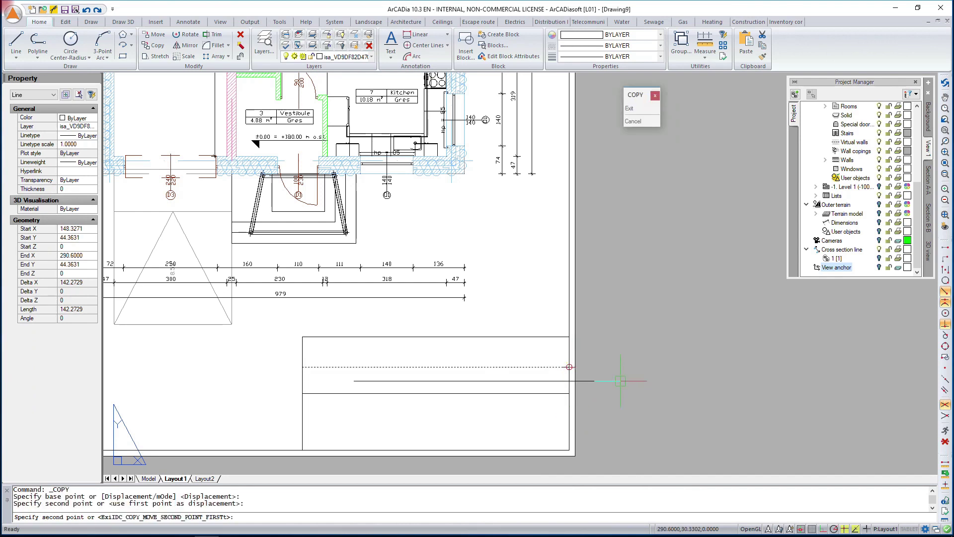
key("Escape")
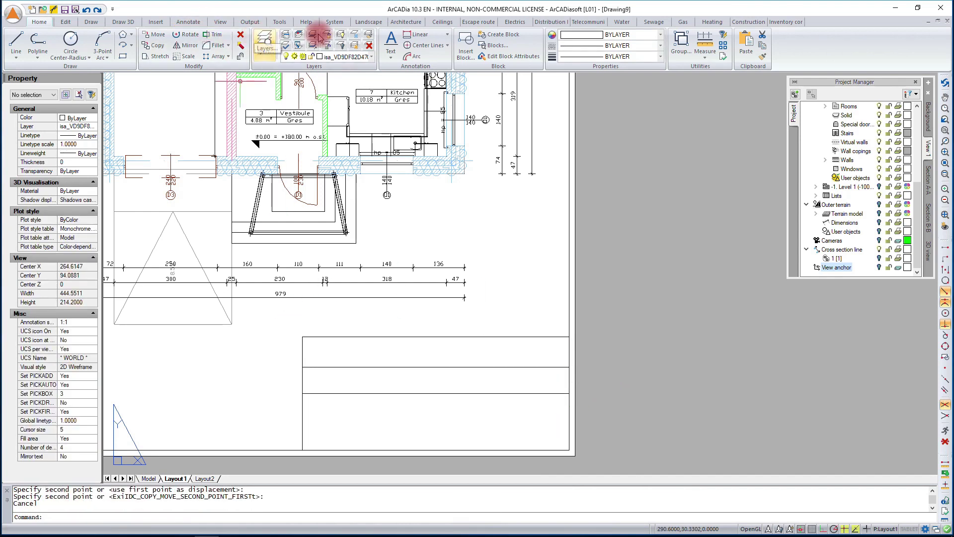
Add the single-line text 'ArCADiasoft' at rotation 0 and centre it in the top row
left_click(391, 40)
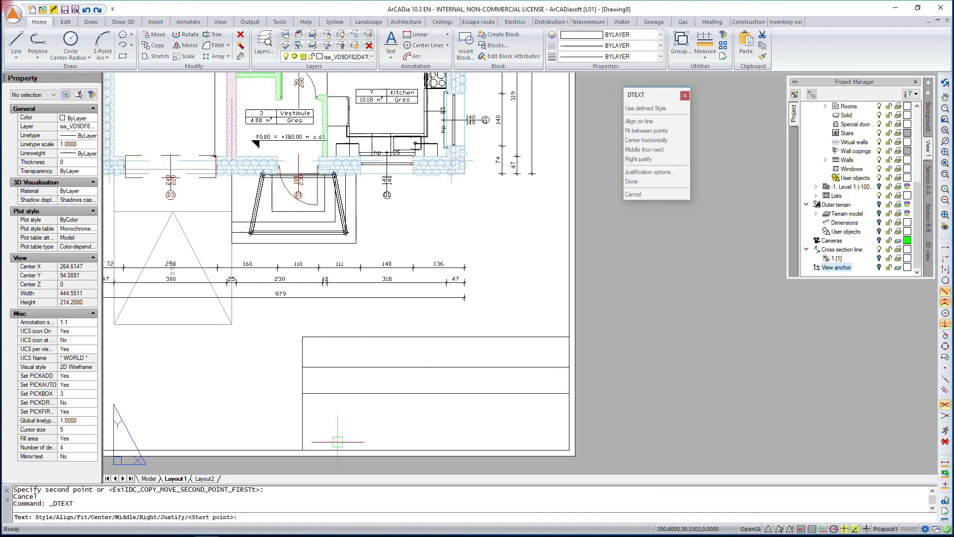
left_click(333, 353)
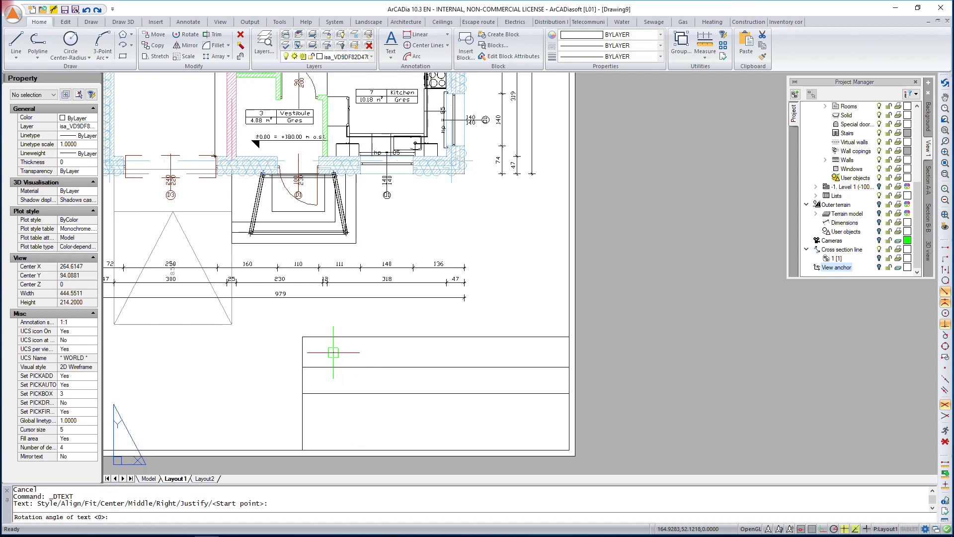
key("Return")
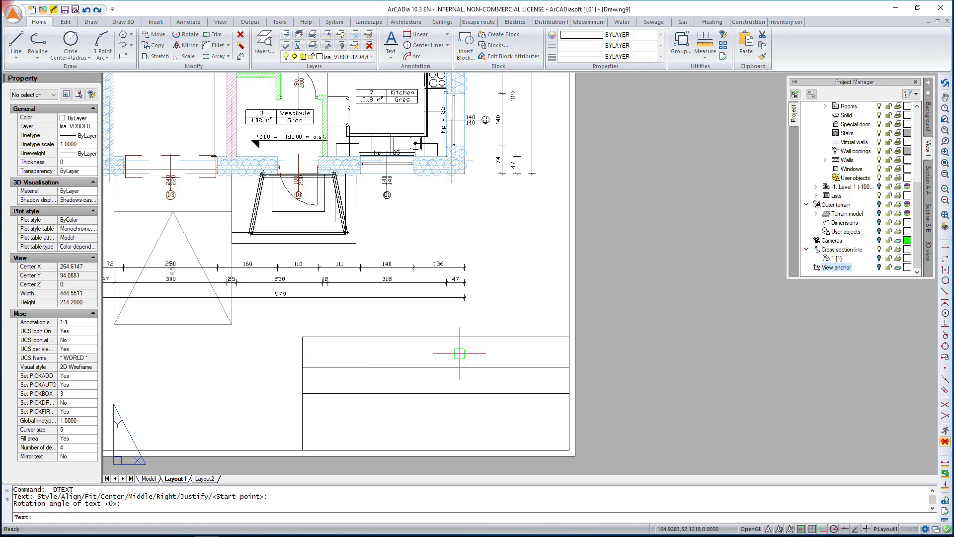
type("Ar")
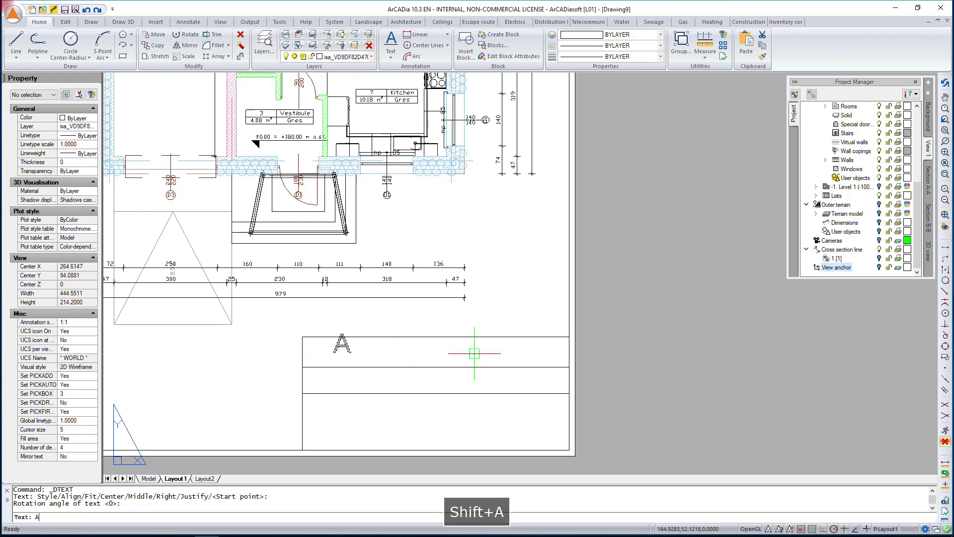
type("|")
key("BackSpace")
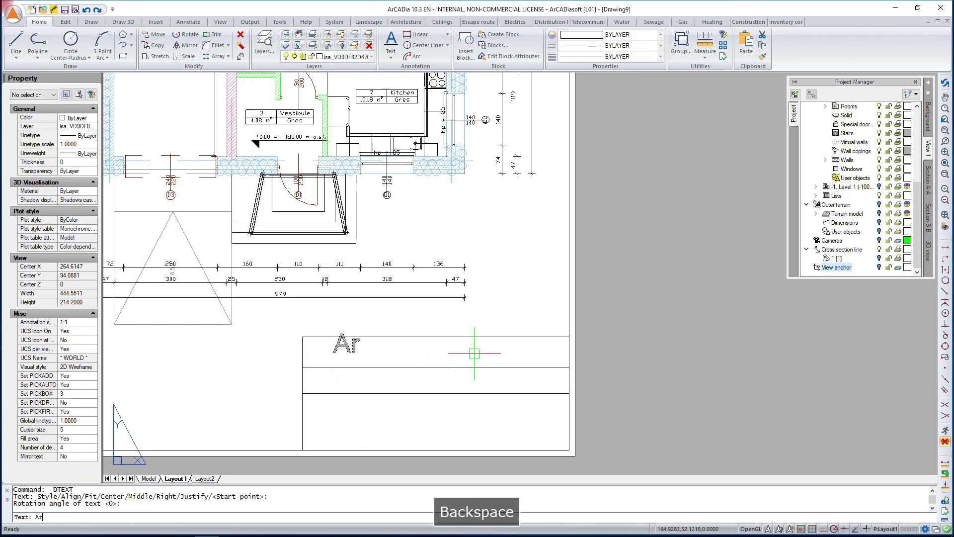
type("CADiasoft")
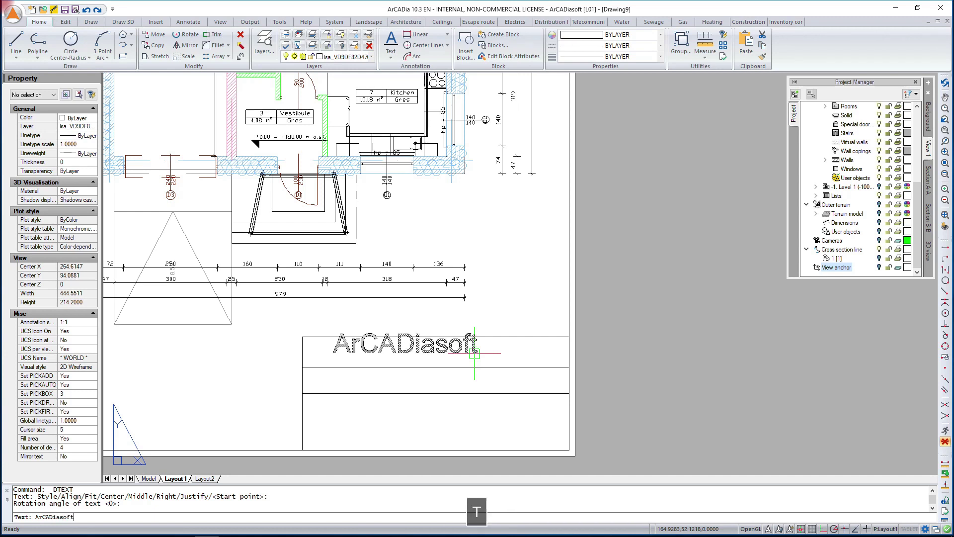
key("Return")
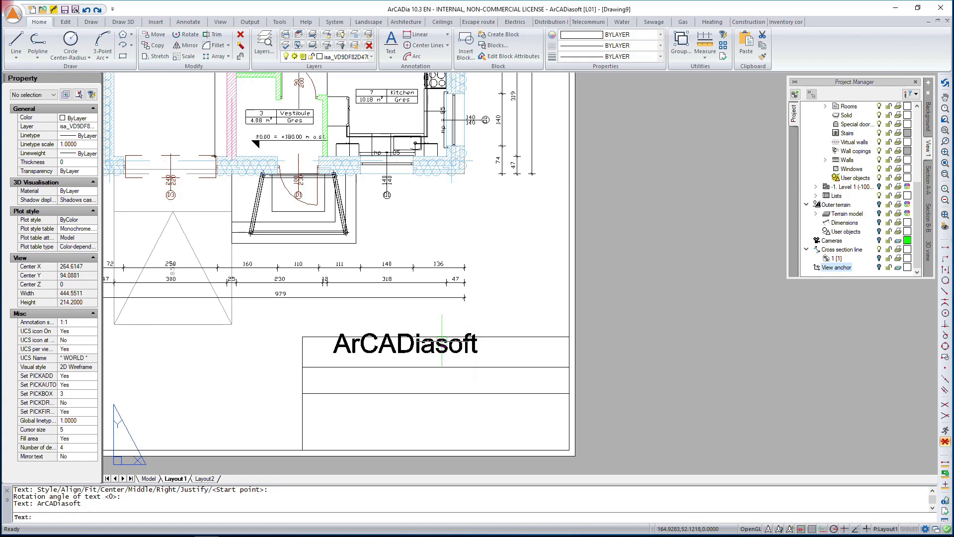
key("Escape")
left_click(442, 343)
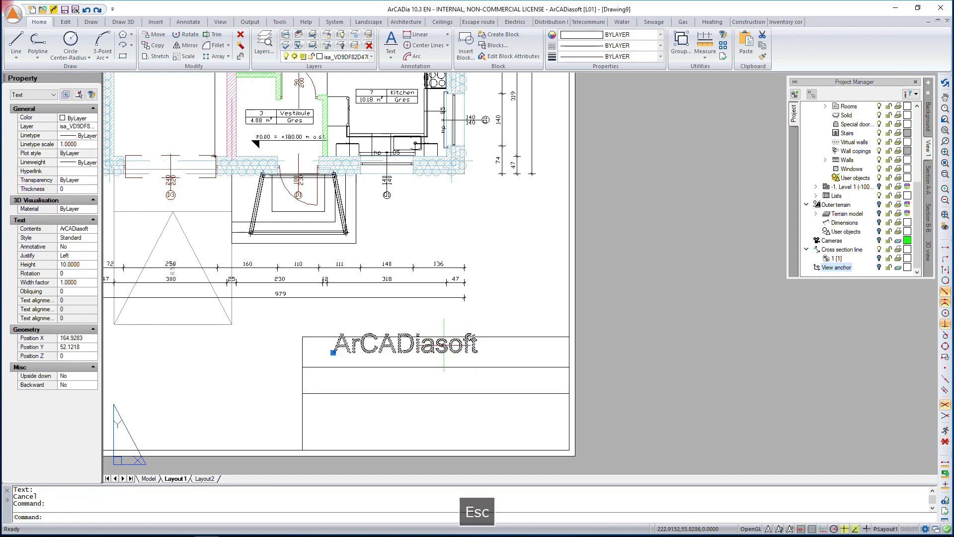
left_click_drag(442, 343, 479, 351)
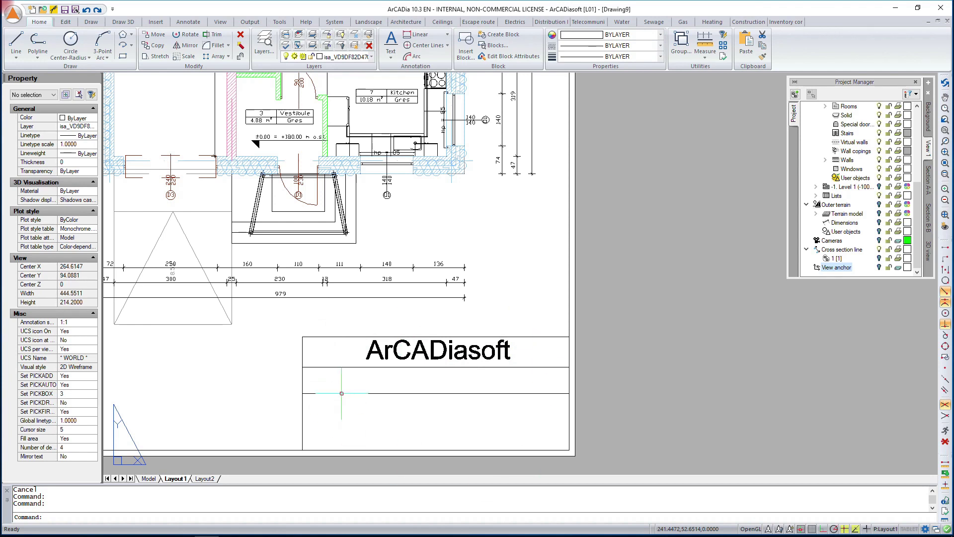
Set the global linetype scale to 0.2 with the LTSCALE command
scroll(437, 379, "down", 2)
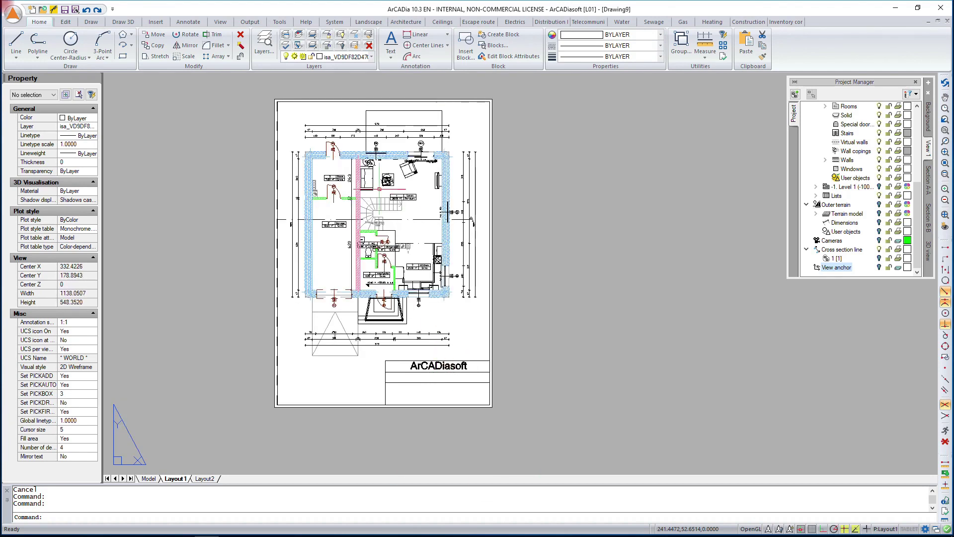
scroll(284, 280, "up", 2)
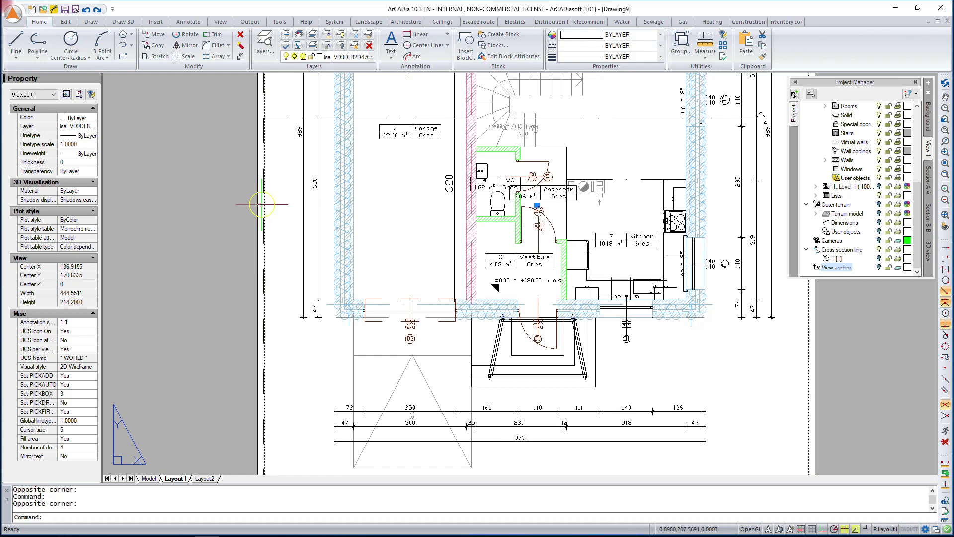
left_click(263, 203)
left_click(111, 340)
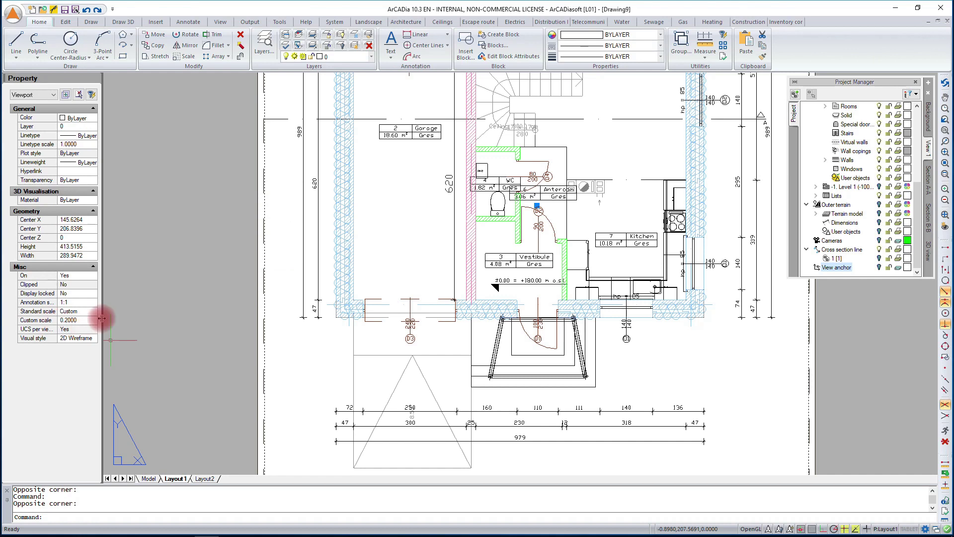
key("Escape")
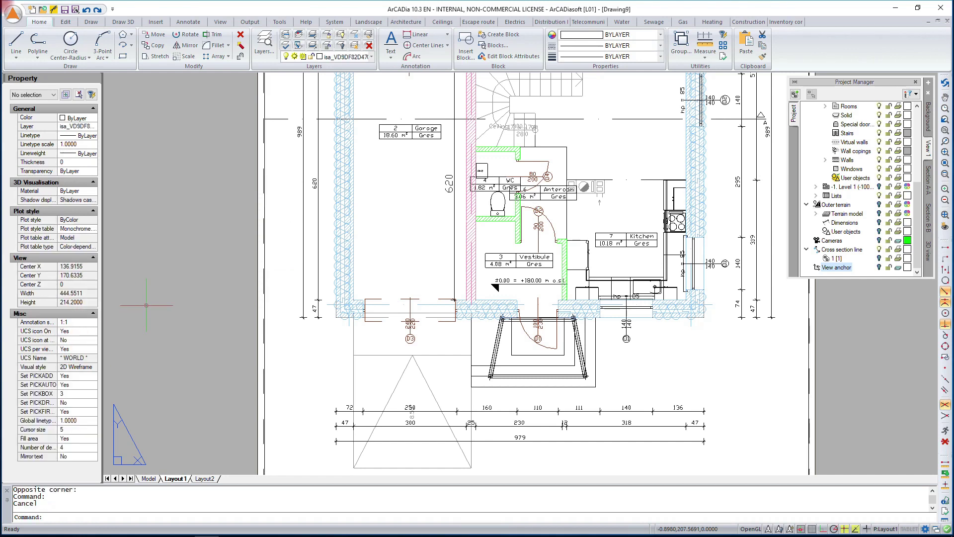
type("LTScala")
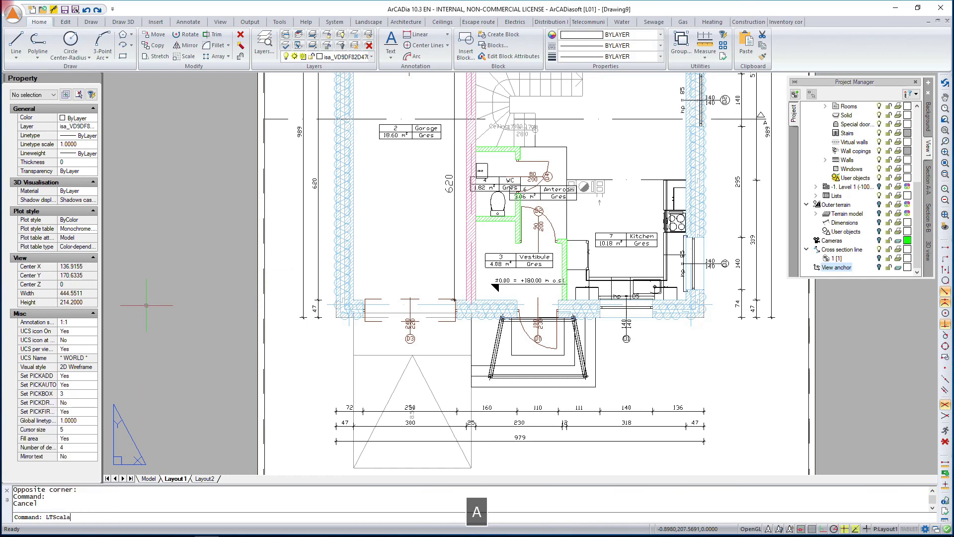
key("Return")
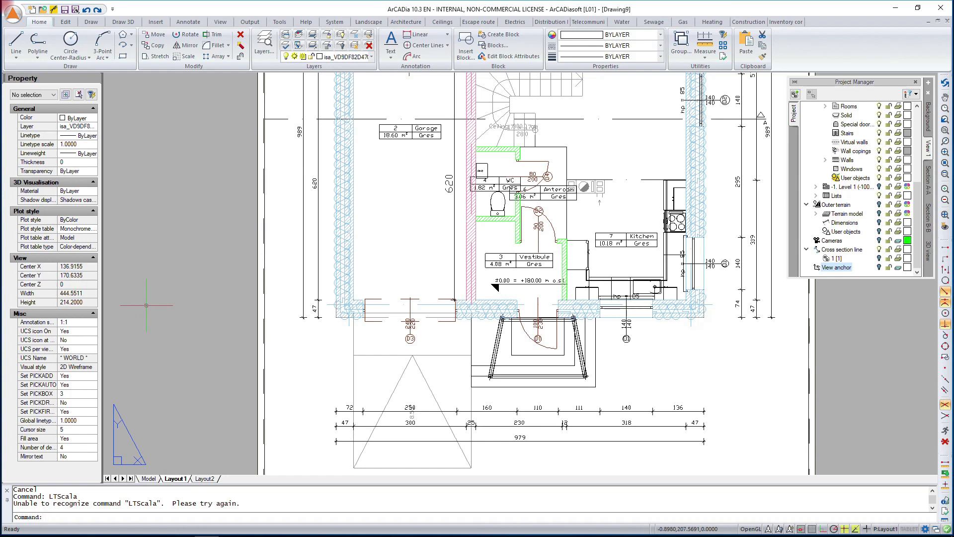
type("LTscale")
key("Return")
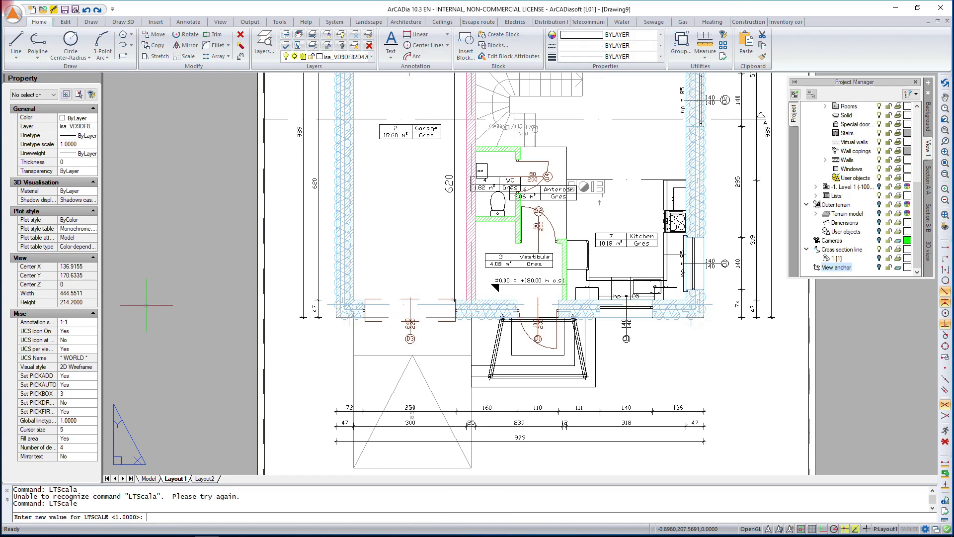
type("0.")
type("2")
key("Return")
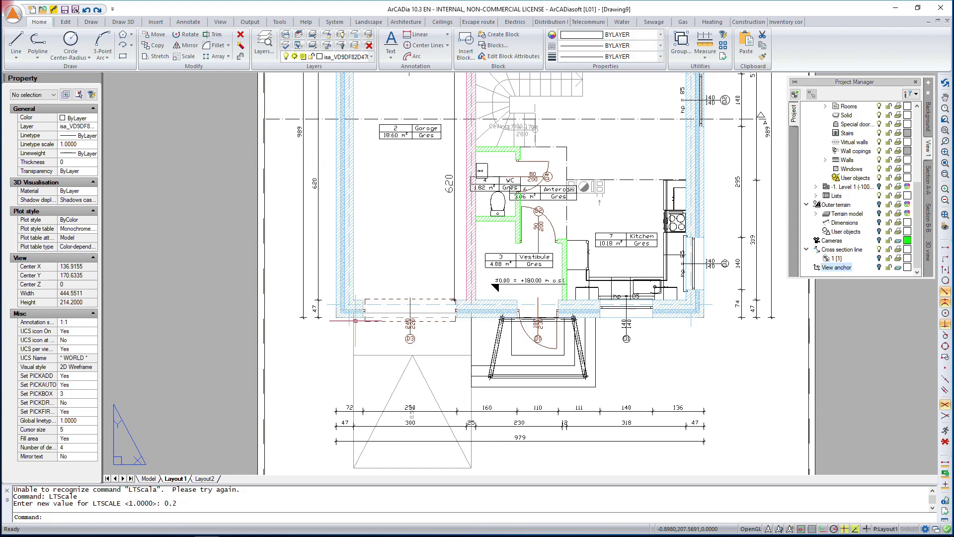
scroll(287, 350, "down", 2)
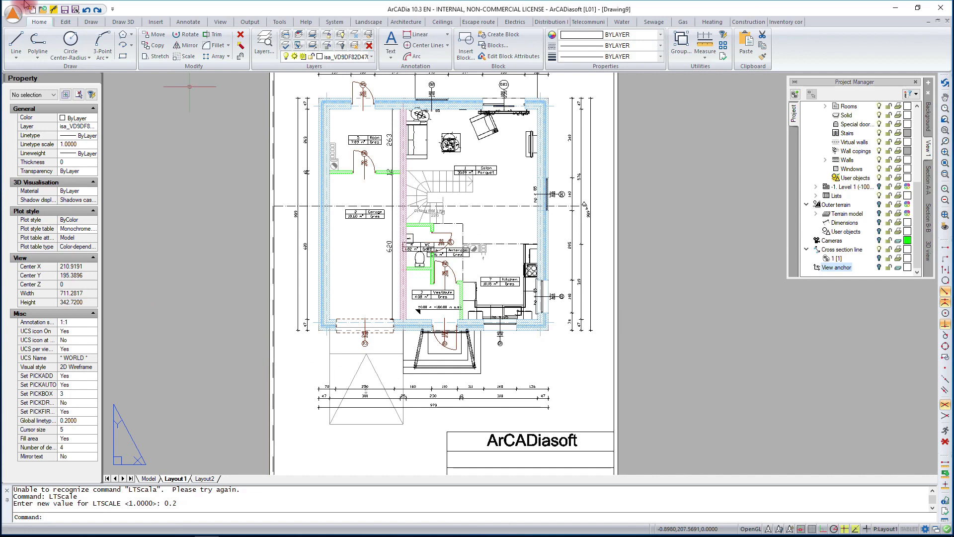
Print-preview Layout1, close the preview, and switch to the Layout2 sheet
left_click(13, 14)
left_click(35, 145)
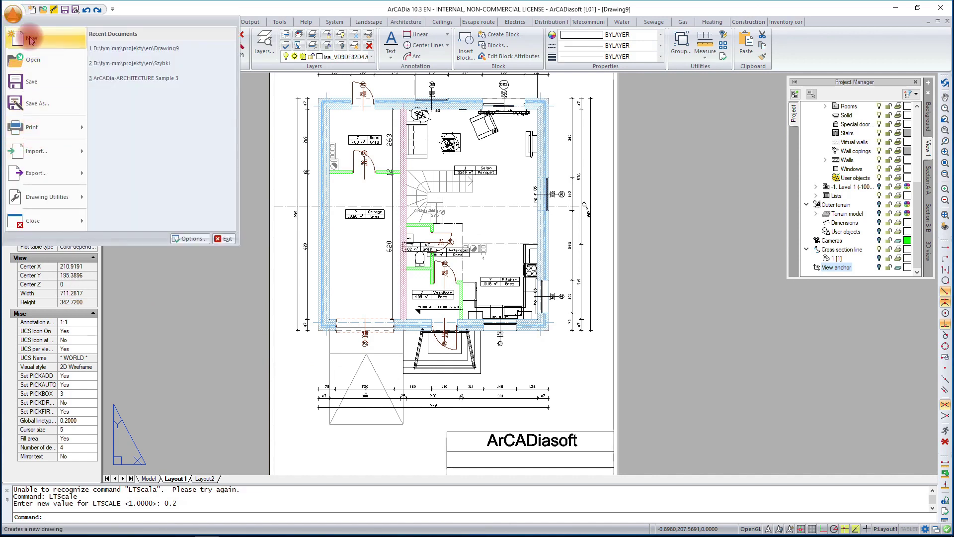
left_click(44, 128)
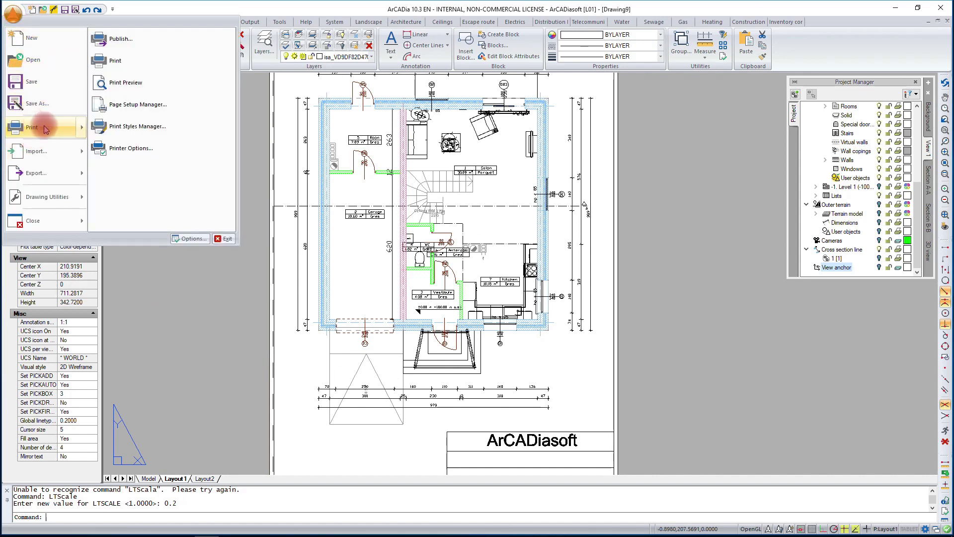
left_click(133, 83)
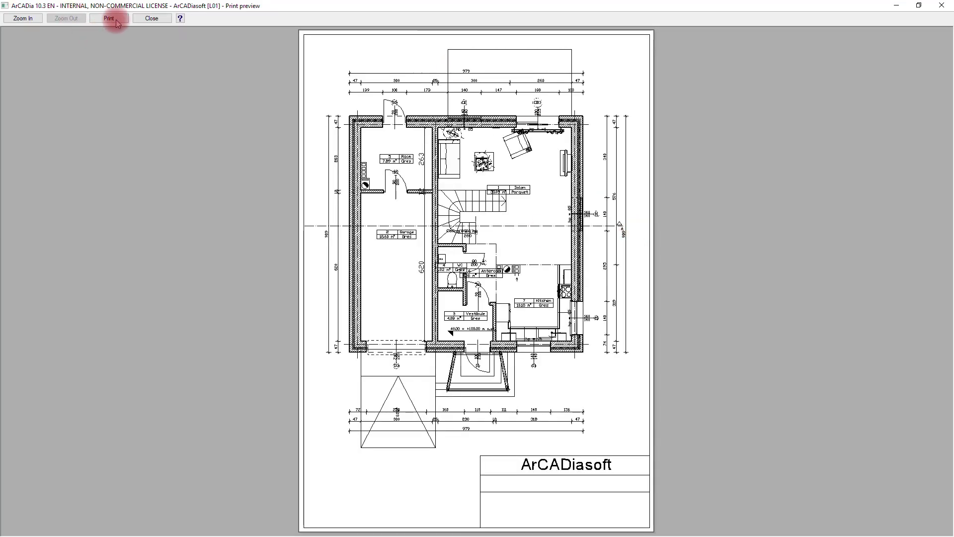
left_click(165, 18)
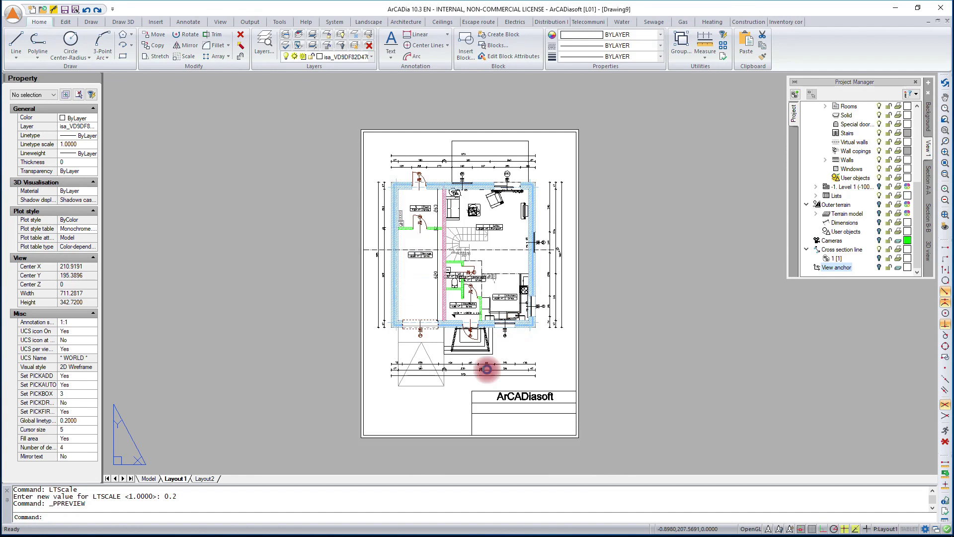
left_click(205, 478)
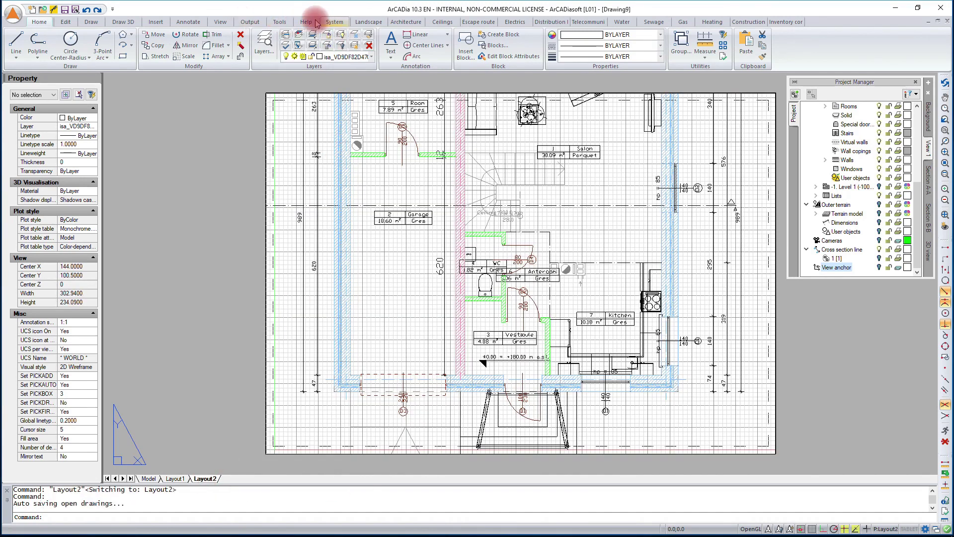
Add a new page setup named A3-1-50 h in the Page Setup Manager
left_click(250, 22)
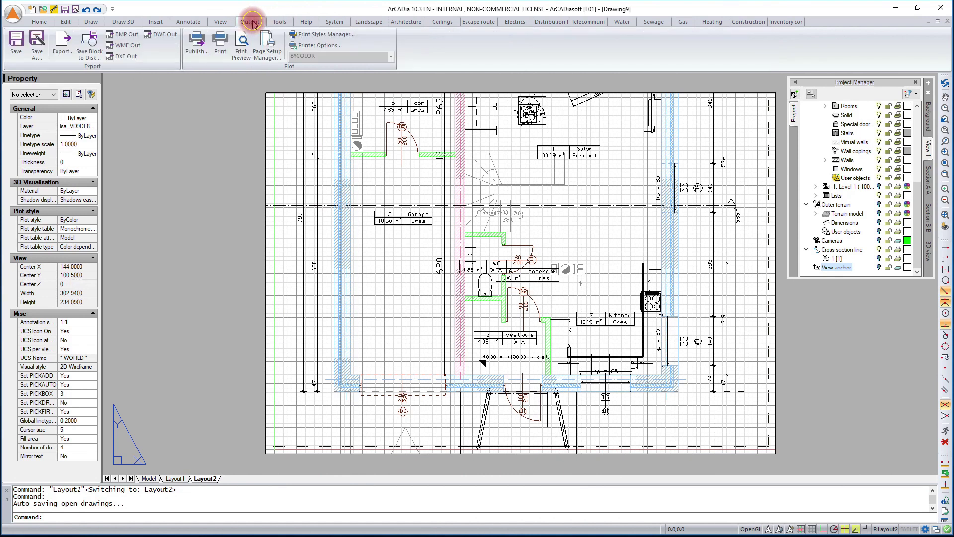
left_click(268, 45)
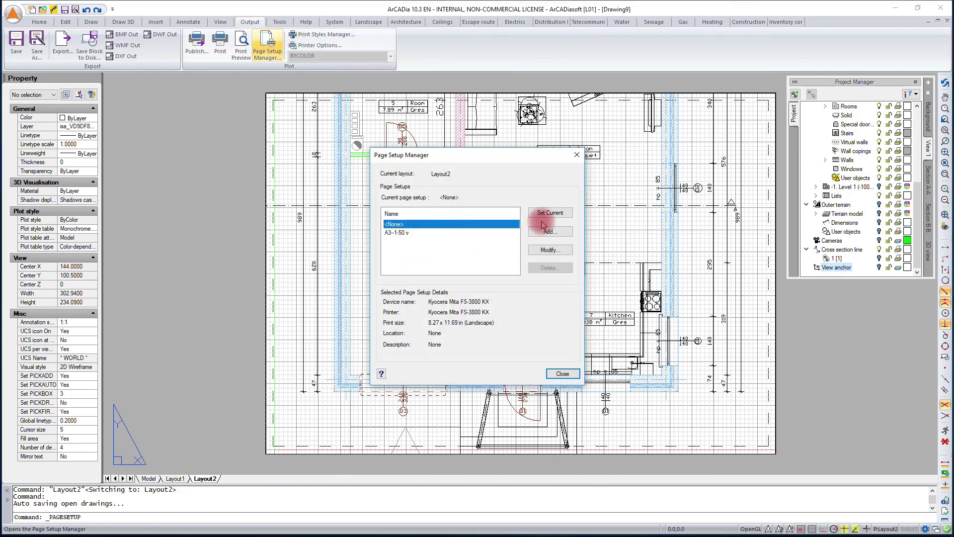
left_click(550, 231)
double_click(441, 277)
type("A3--1")
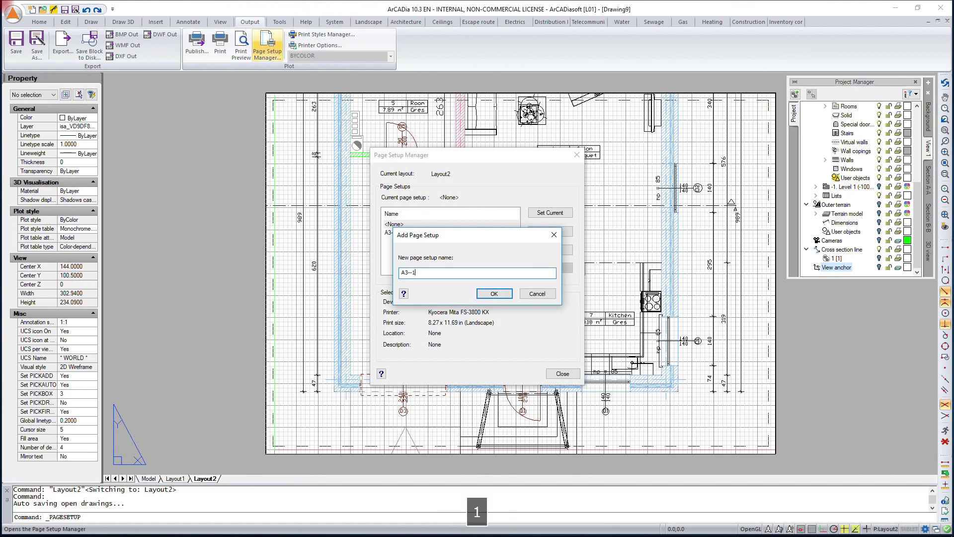
type("-50 h")
key("Return")
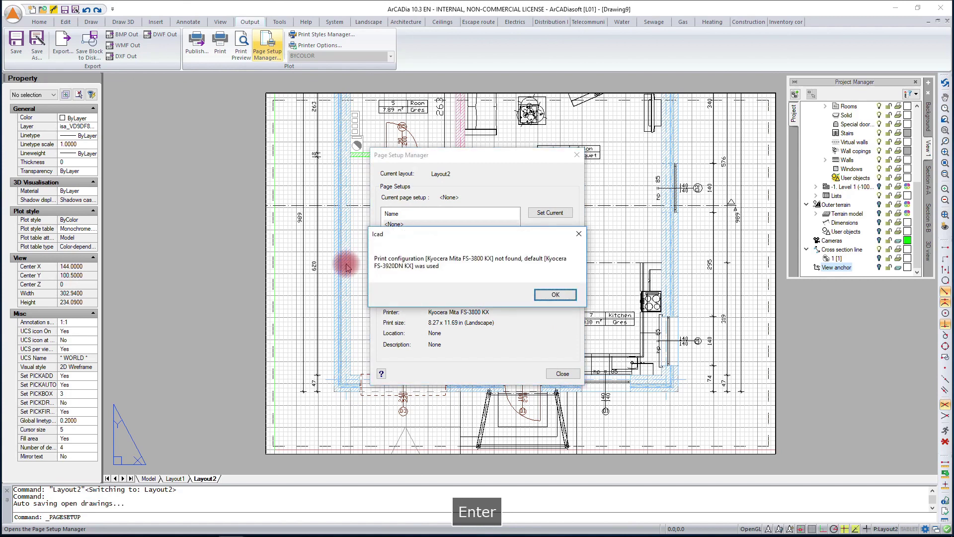
left_click(541, 294)
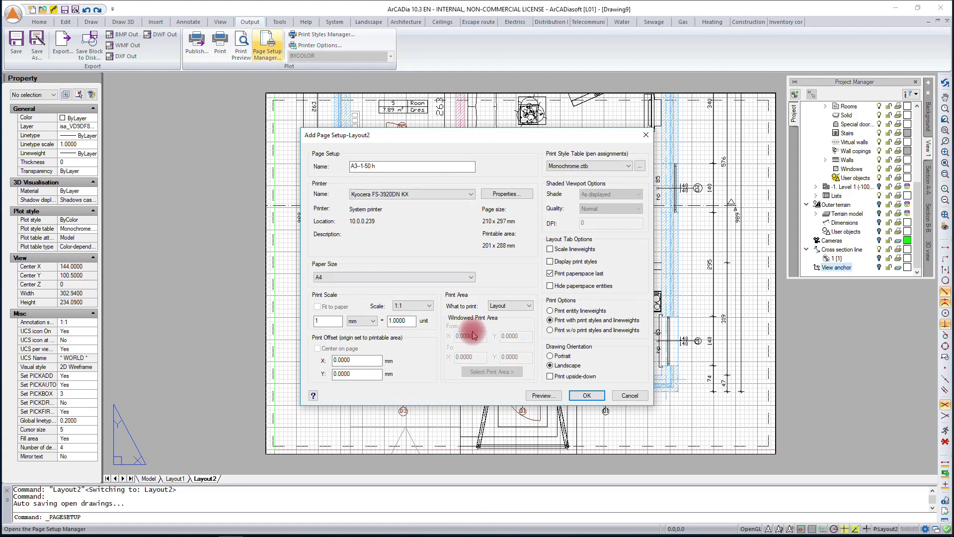
Set it to Microsoft Print to PDF, A3 paper, scaled lineweights, and make it current
left_click(445, 200)
left_click(437, 206)
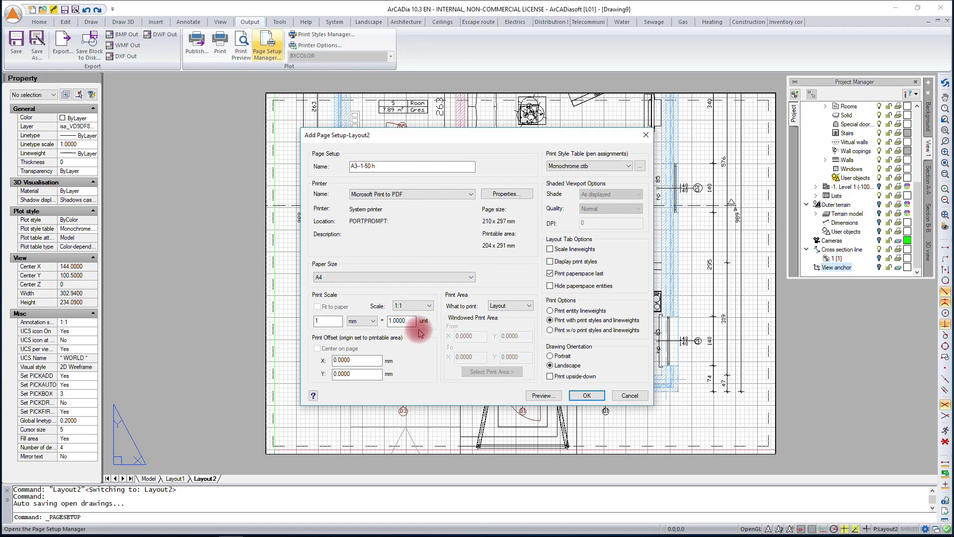
left_click(358, 277)
left_click(352, 316)
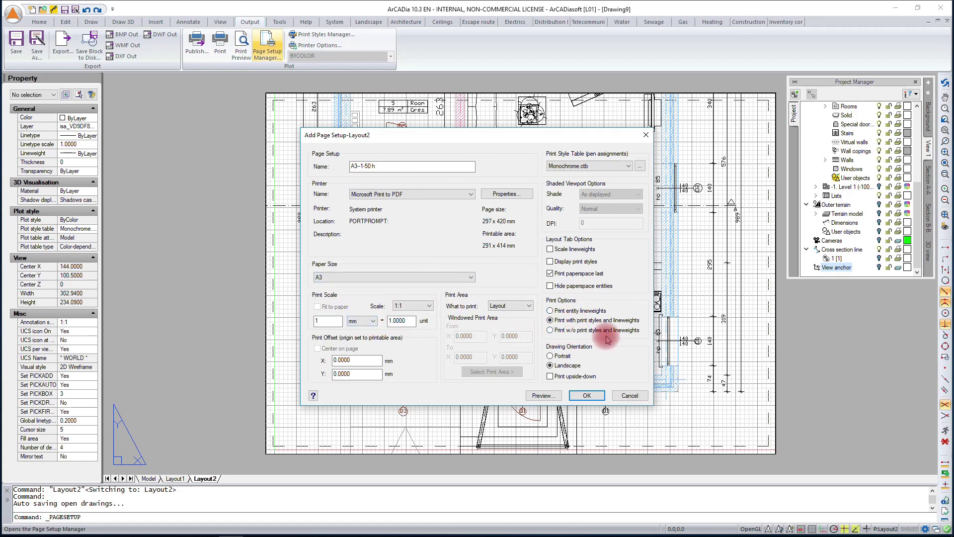
left_click(564, 249)
left_click(588, 395)
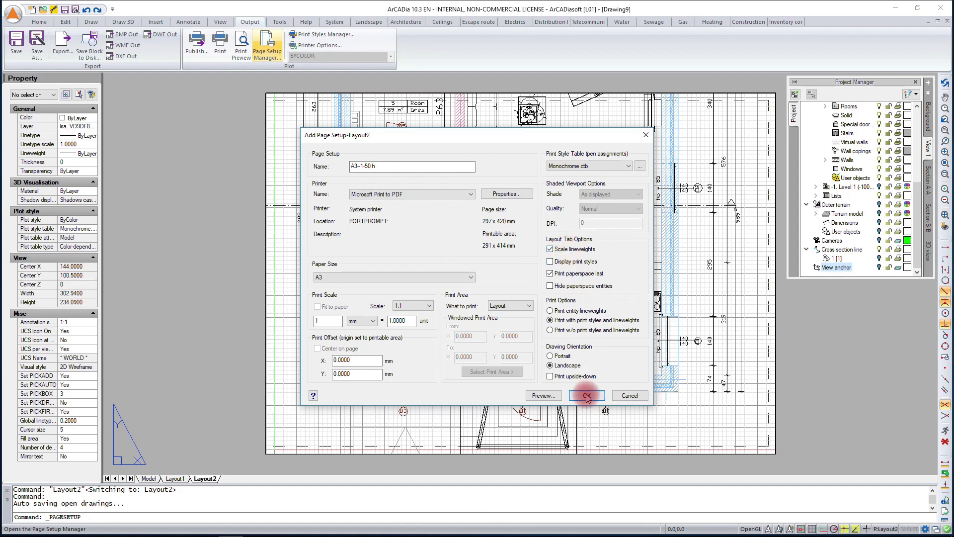
left_click(467, 265)
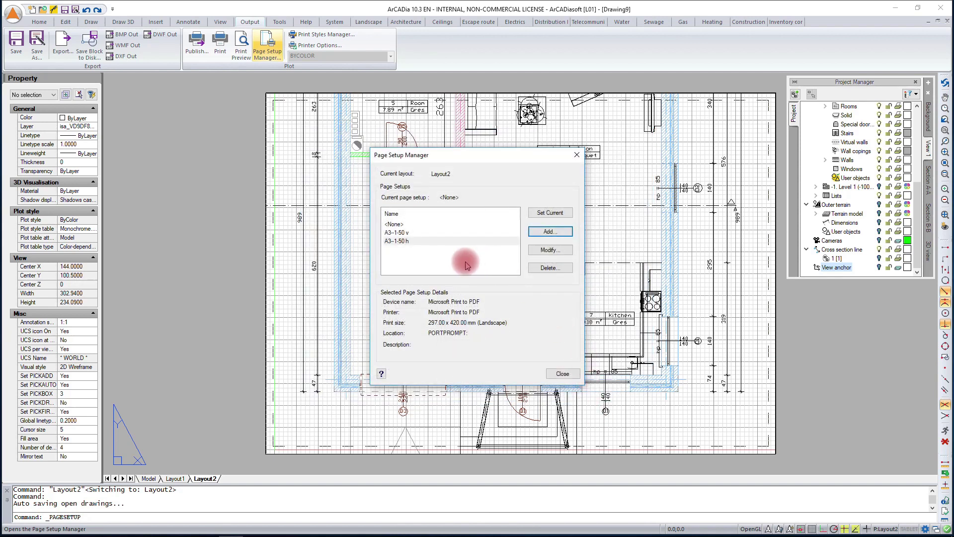
left_click(550, 212)
left_click(555, 382)
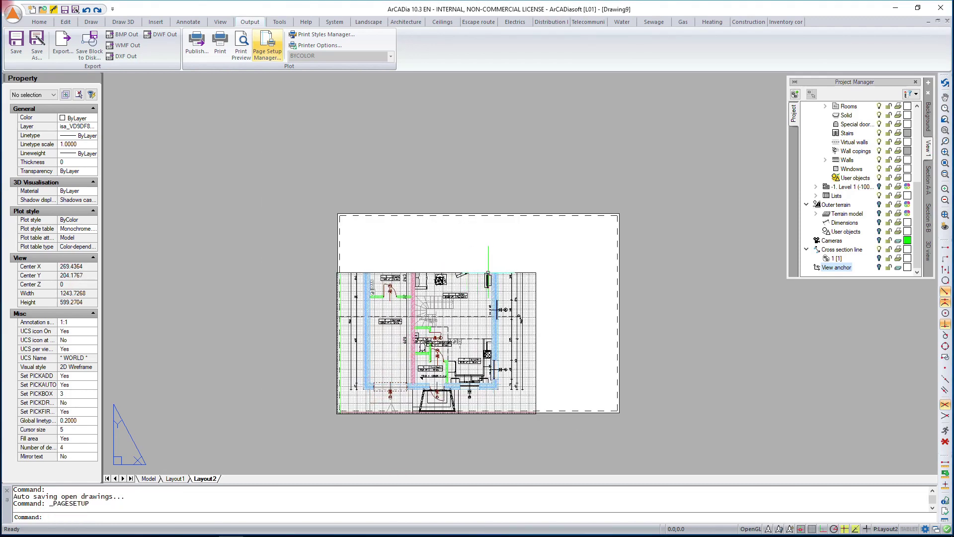
Stretch the Layout2 viewport's corners out to the A3 sheet corners
left_click(490, 272)
left_click(536, 272)
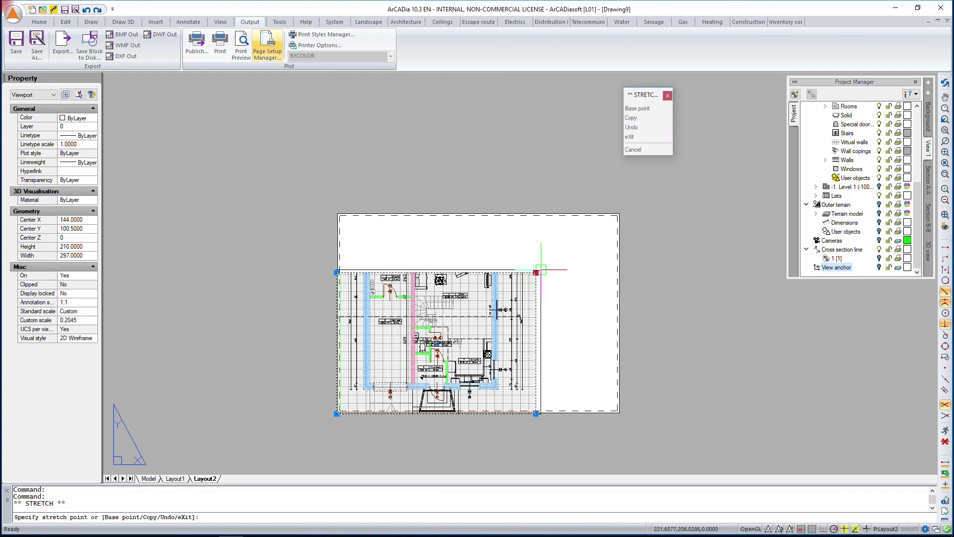
left_click(618, 216)
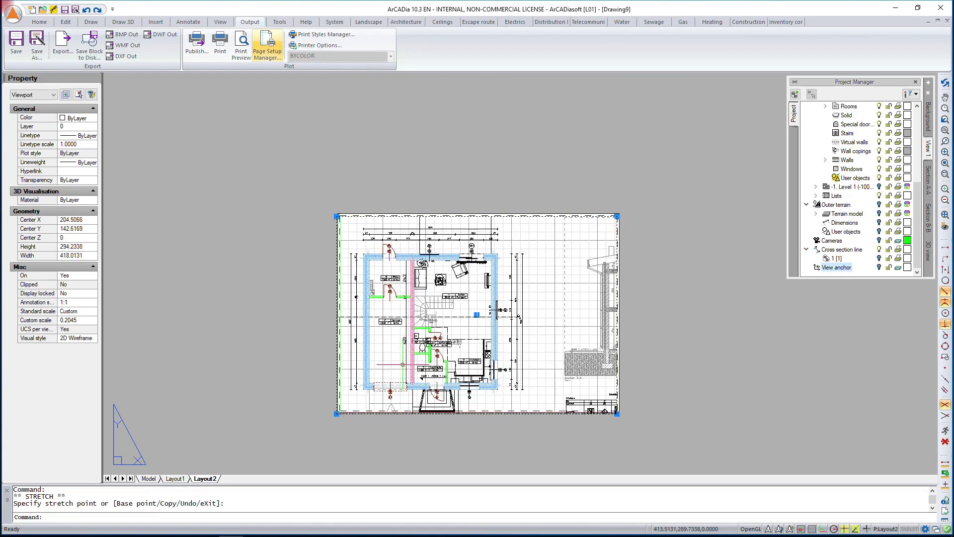
left_click(336, 413)
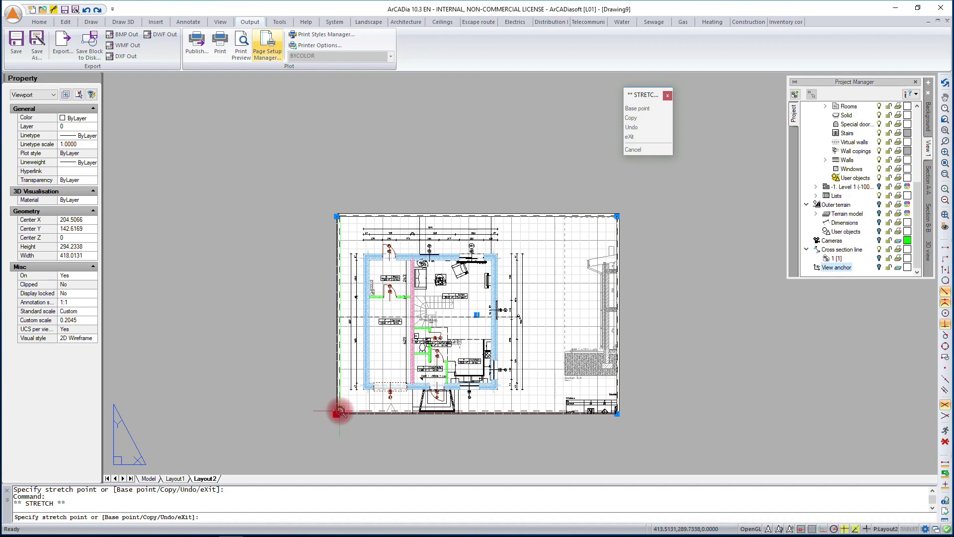
scroll(341, 408, "up", 5)
left_click(344, 409)
scroll(427, 351, "down", 5)
scroll(420, 352, "down", 2)
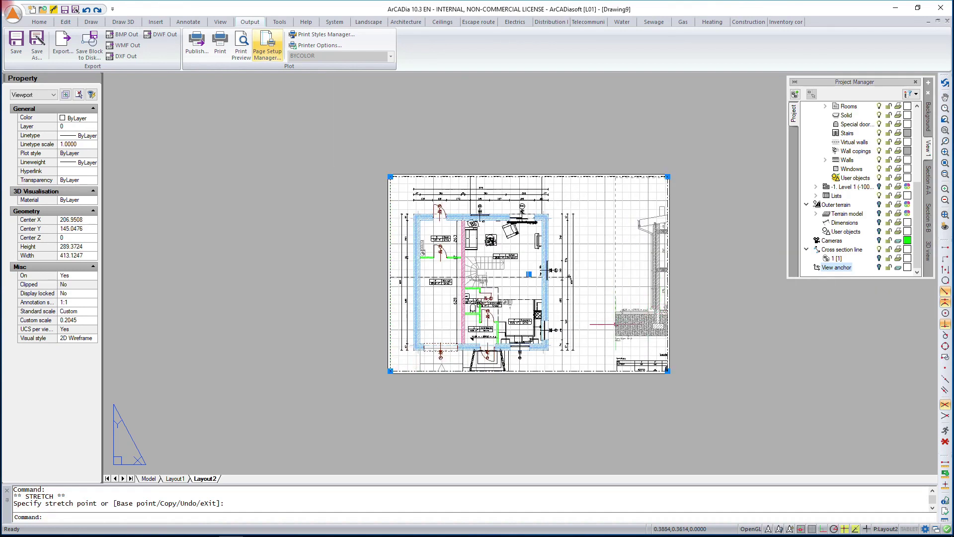
key("Escape")
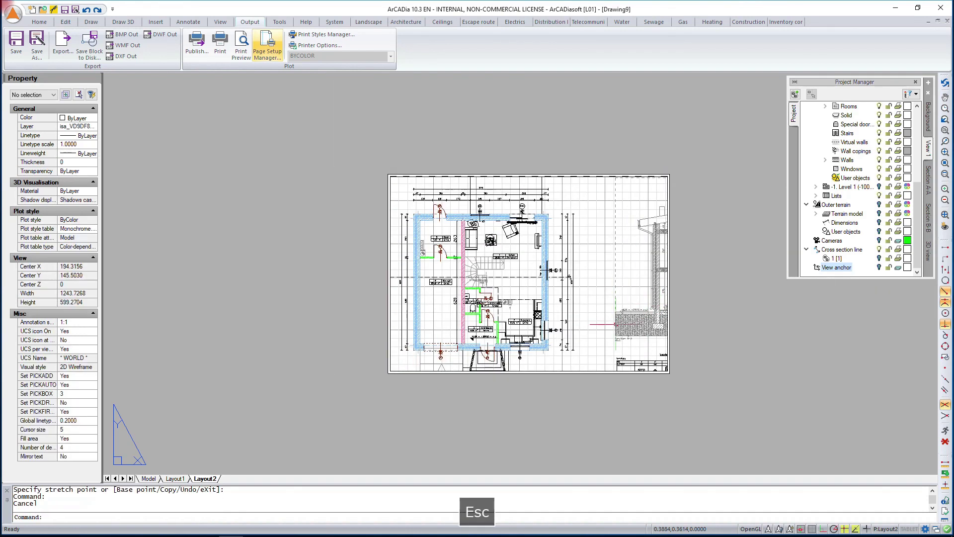
Pan inside the viewport to frame the cross-section, then return to paper space
left_click(885, 529)
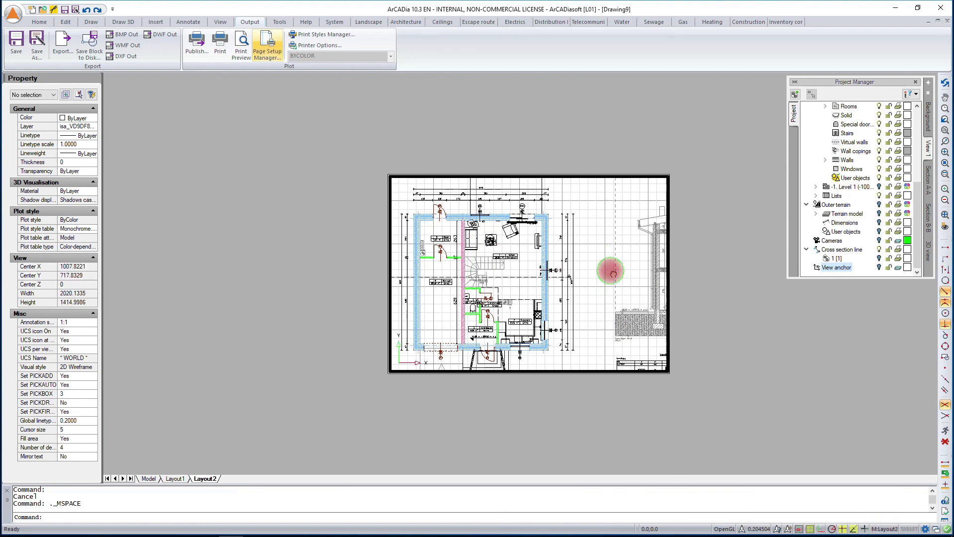
mouse_move(611, 271)
middle_mouse_down()
mouse_move(402, 264)
mouse_move(387, 246)
mouse_move(386, 258)
middle_mouse_up()
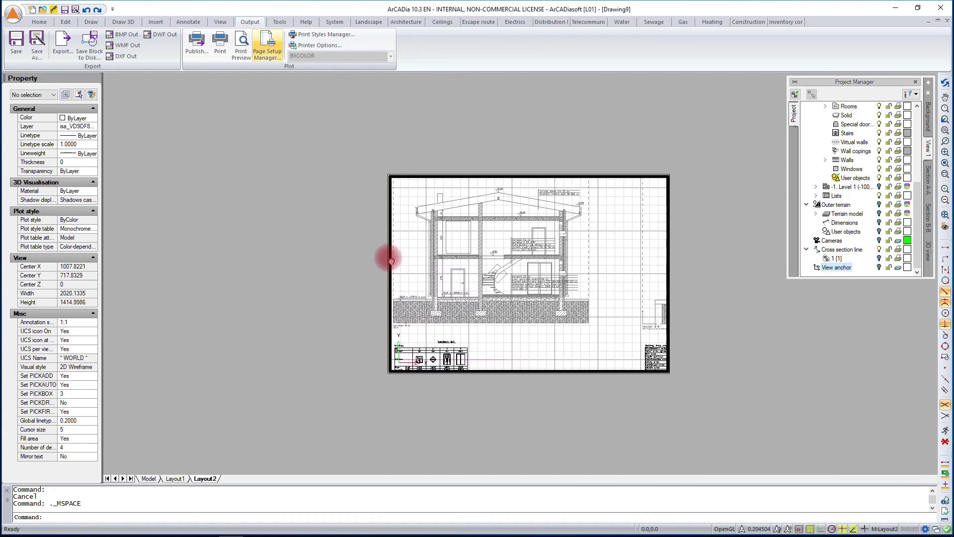
double_click(761, 355)
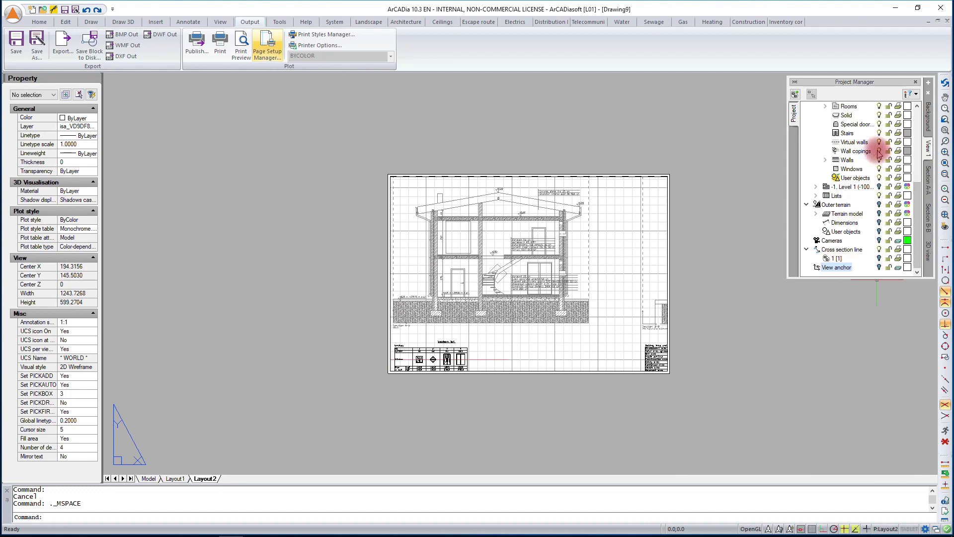
Toggle camera printing for Section A-A in the Project Manager, then return to model space
left_click(869, 196)
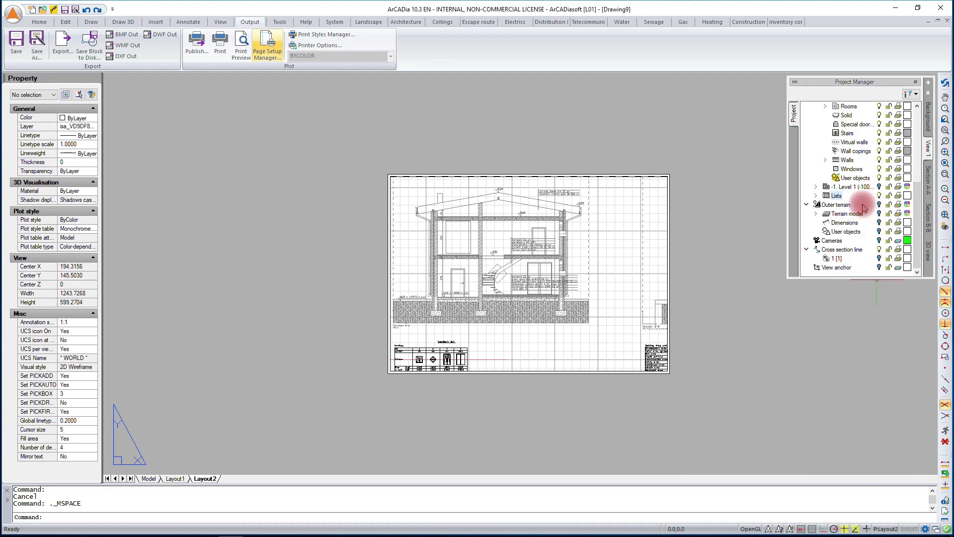
left_click(928, 178)
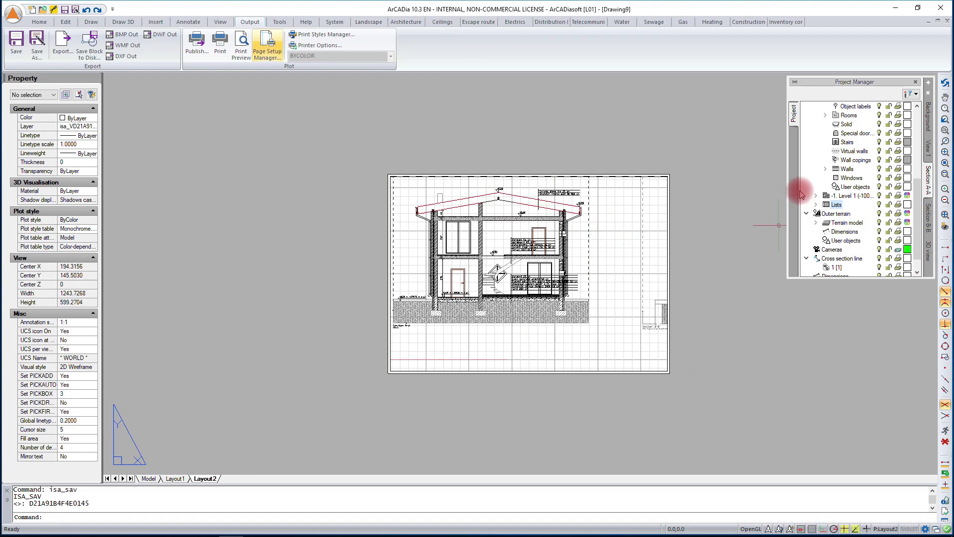
left_click(898, 250)
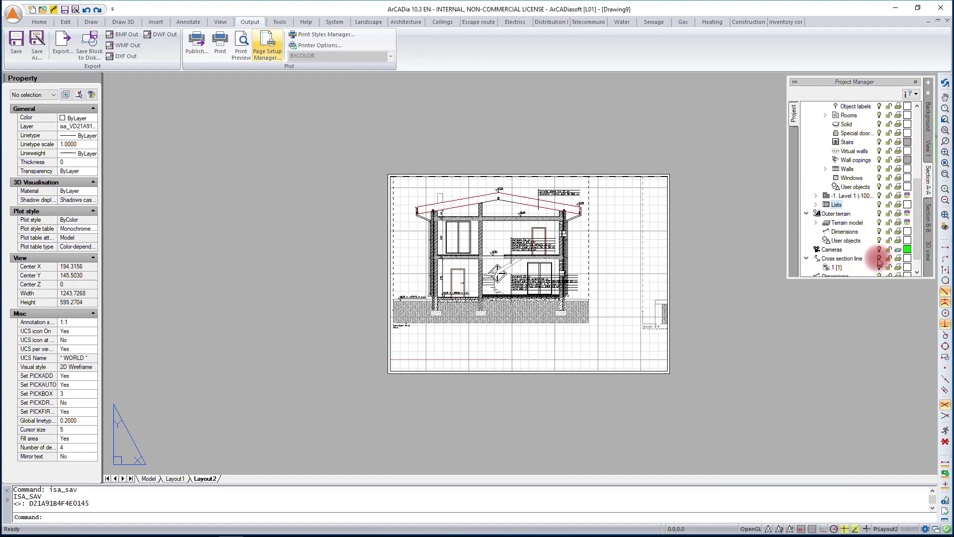
left_click(879, 258)
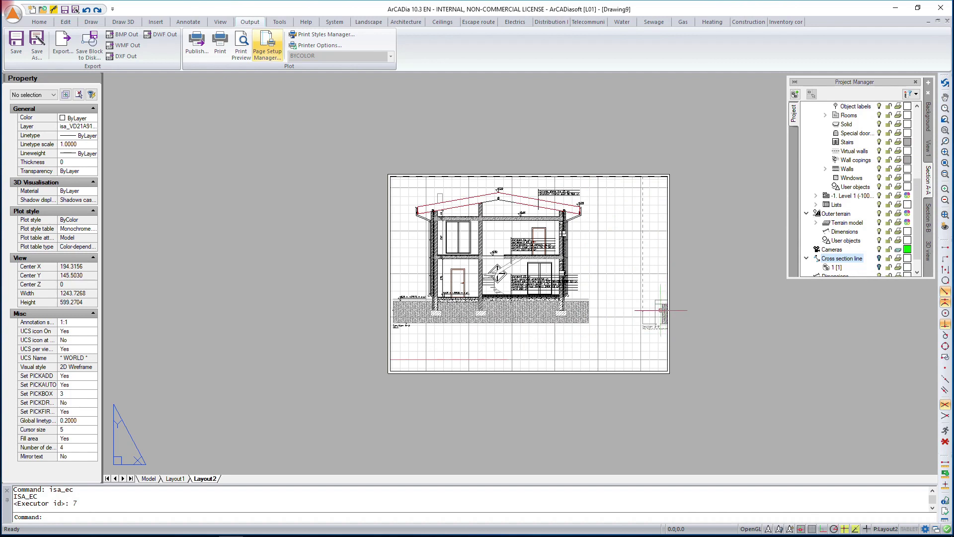
left_click(930, 215)
left_click(149, 478)
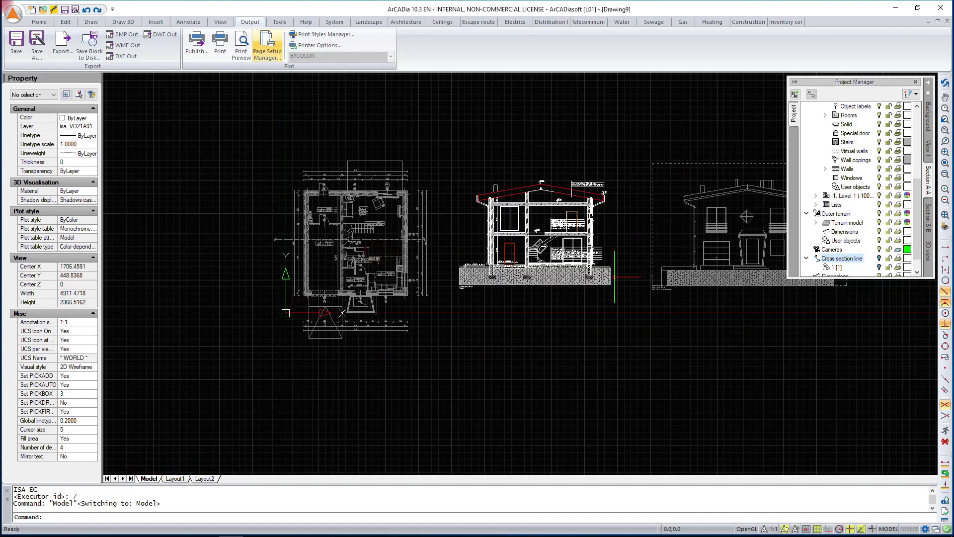
Activate the Section B-B view and select the objects of its view anchor
scroll(707, 277, "up", 3)
left_click(867, 244)
left_click(925, 211)
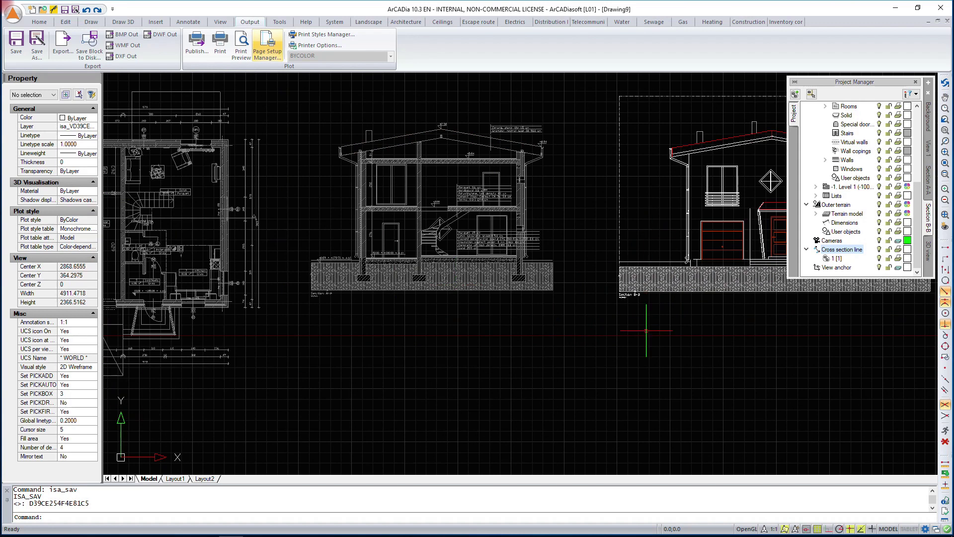
scroll(646, 330, "up", 4)
left_click(562, 268)
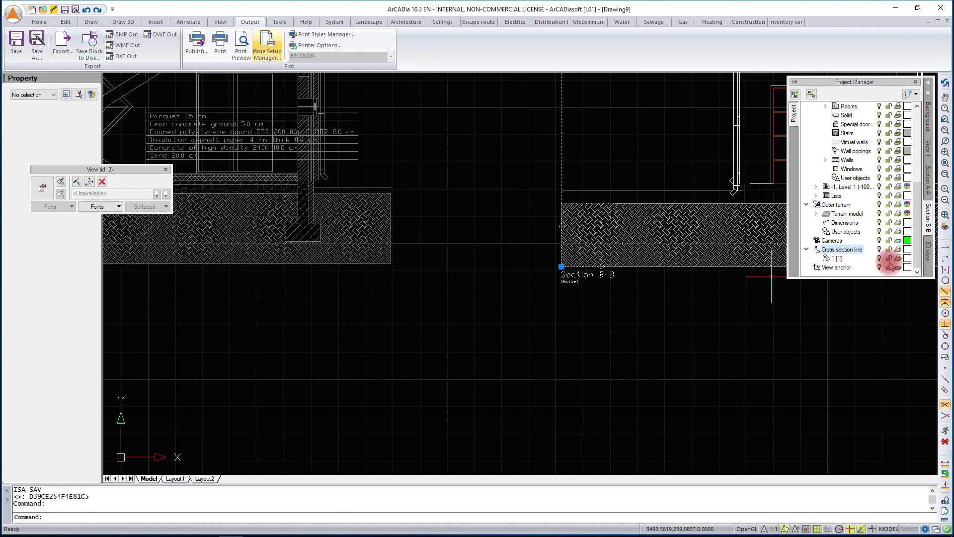
key("Escape")
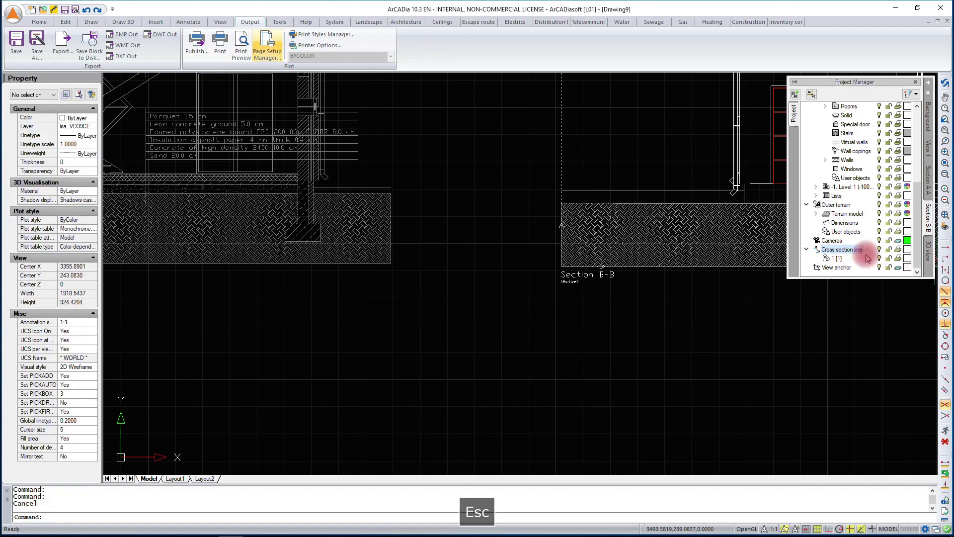
right_click(856, 264)
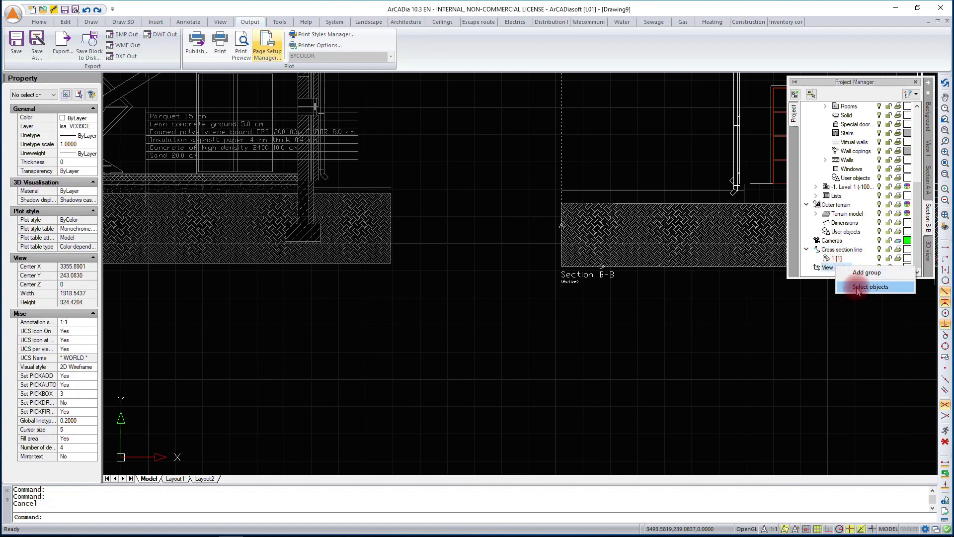
left_click(857, 289)
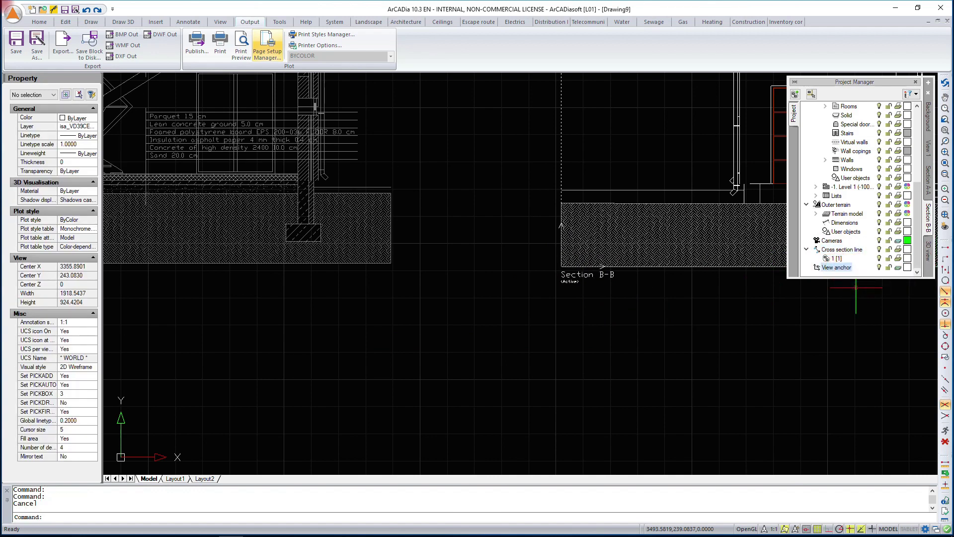
Drag the Section B-B anchor grip to move the elevation further right
scroll(597, 325, "down", 5)
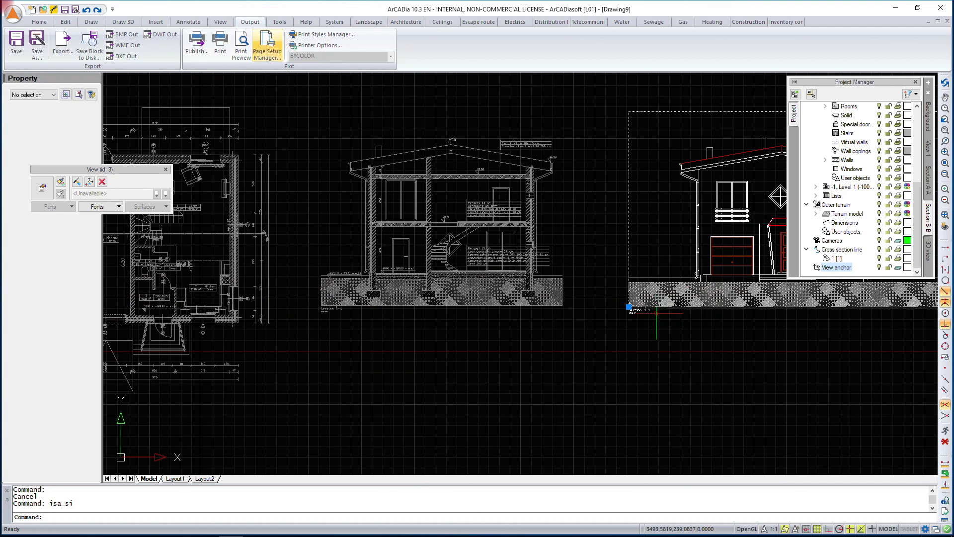
scroll(656, 306, "up", 2)
left_click(612, 307)
scroll(496, 309, "down", 3)
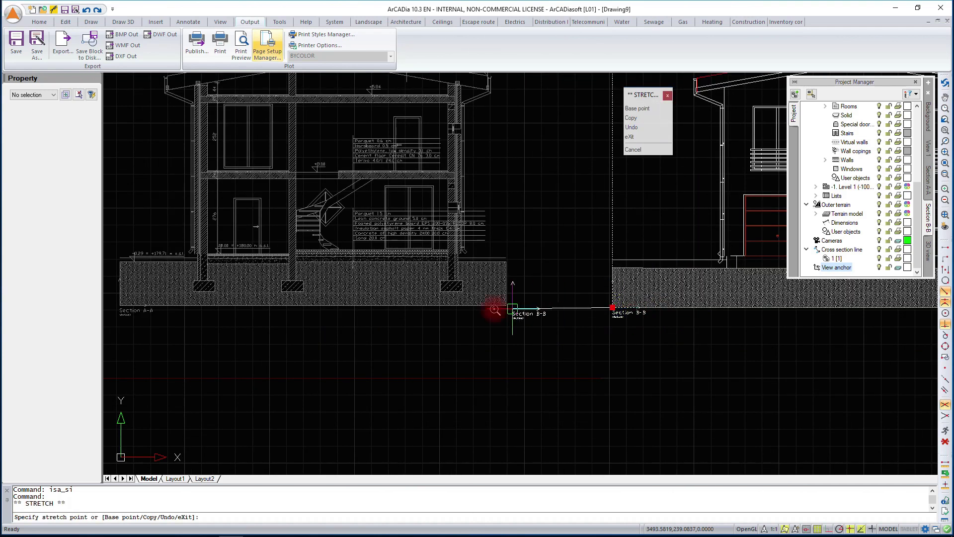
scroll(496, 310, "up", 3)
scroll(495, 309, "down", 5)
left_click(641, 313)
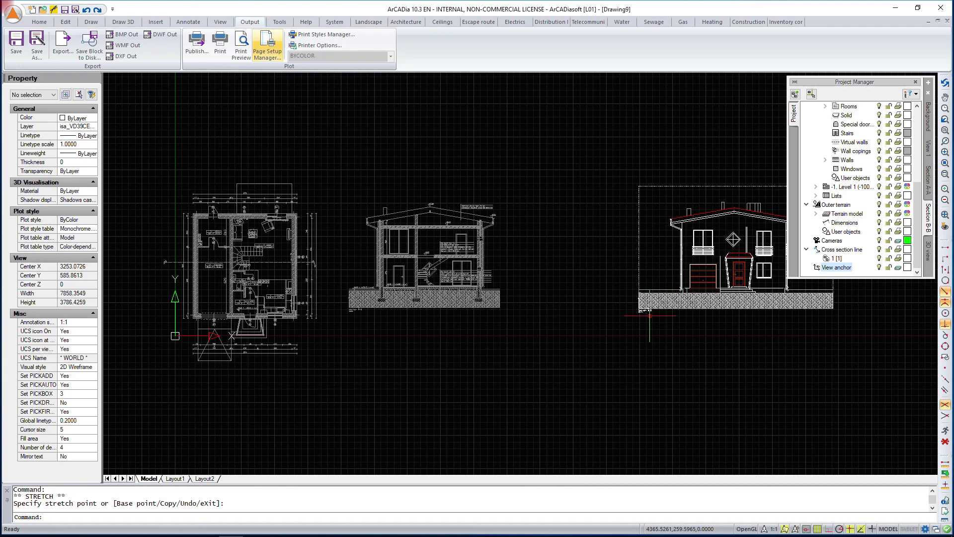
Window-select the Section B-B elevation, clear the selection, then activate Section A-A
left_click(611, 166)
left_click(858, 351)
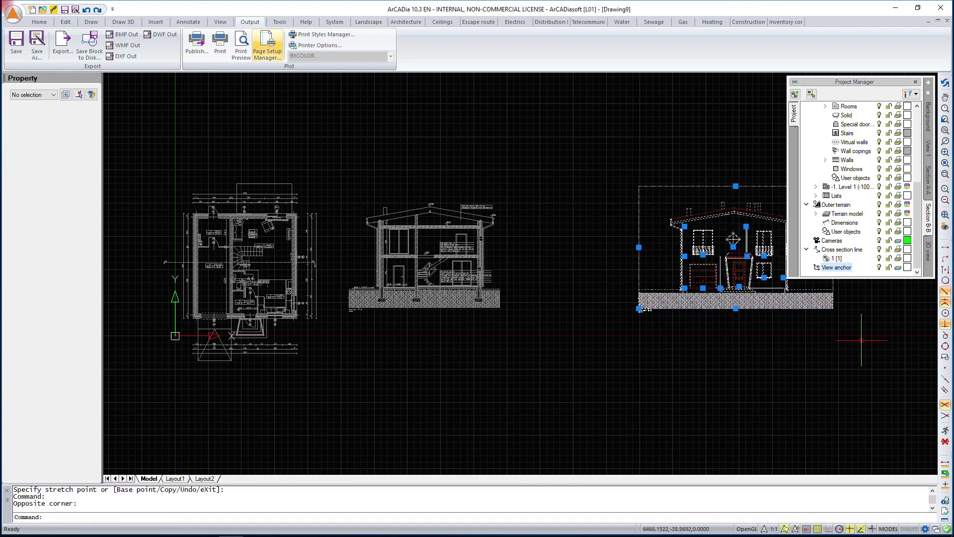
right_click(708, 256)
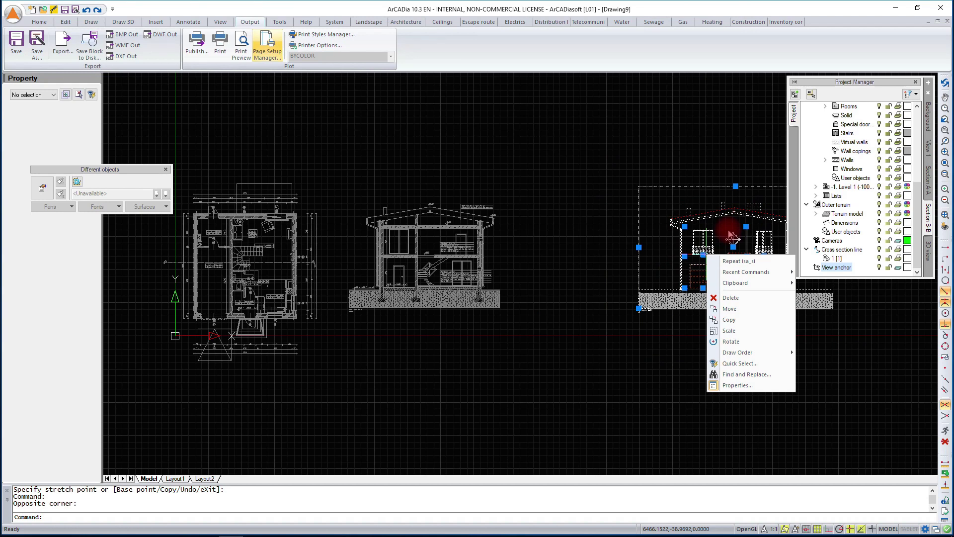
key("Escape")
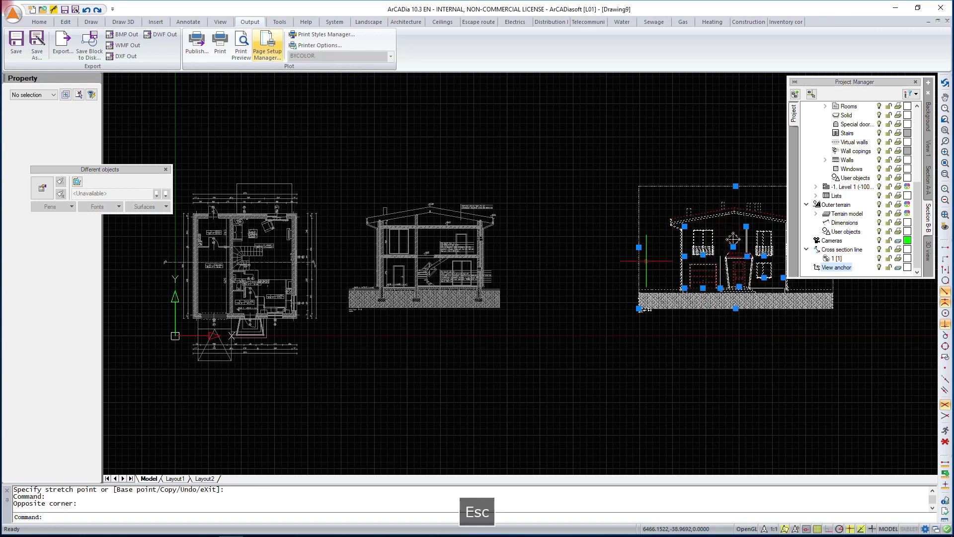
key("Escape")
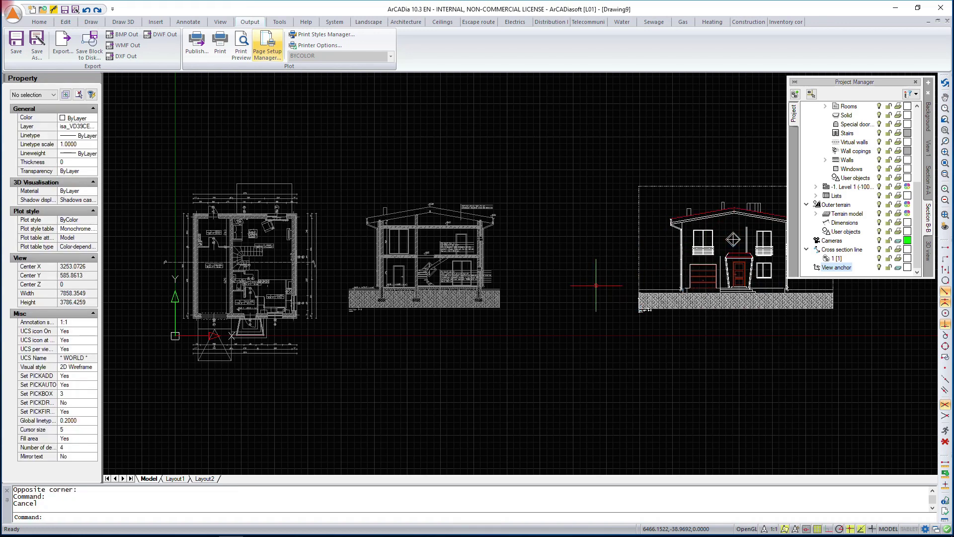
left_click(928, 180)
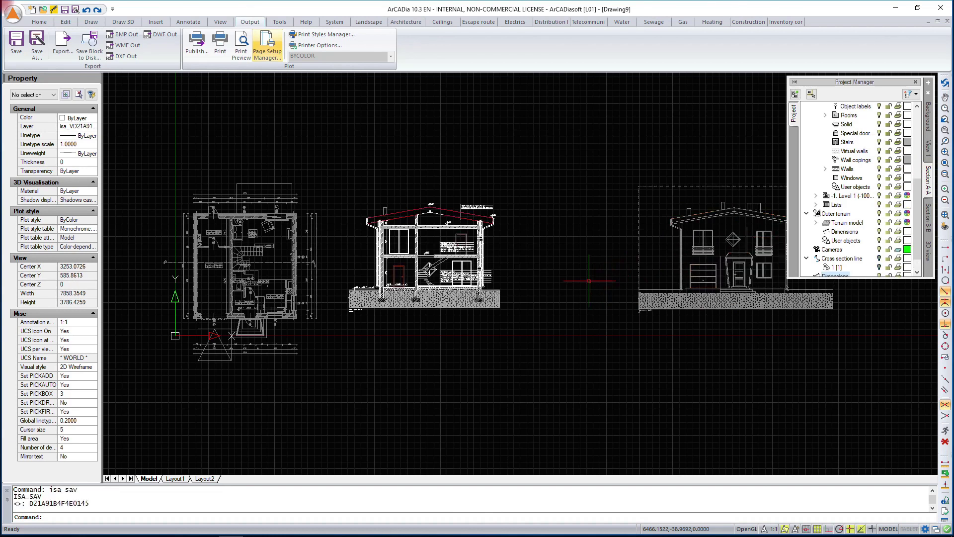
Rename the Layout2 sheet to 'SectionA-A'
left_click(174, 480)
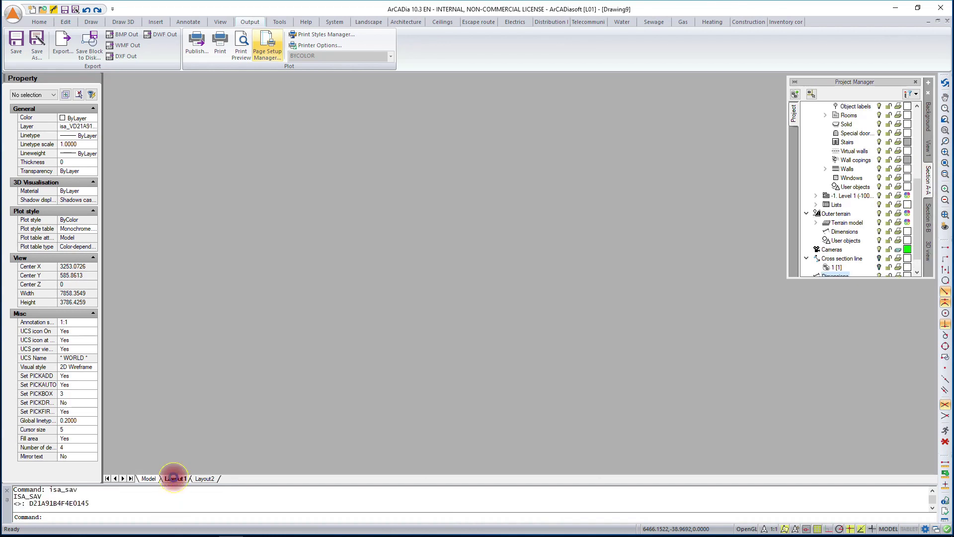
left_click(204, 480)
right_click(204, 479)
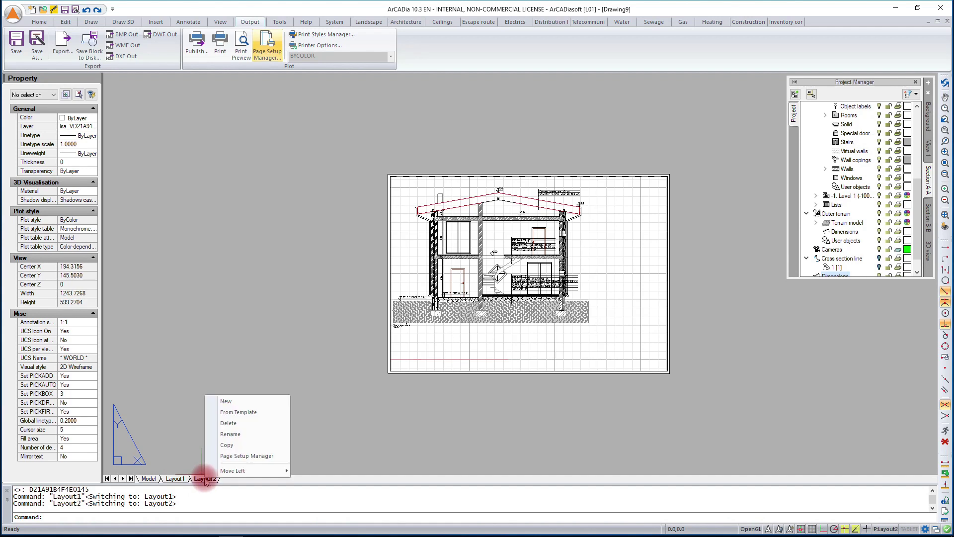
left_click(236, 434)
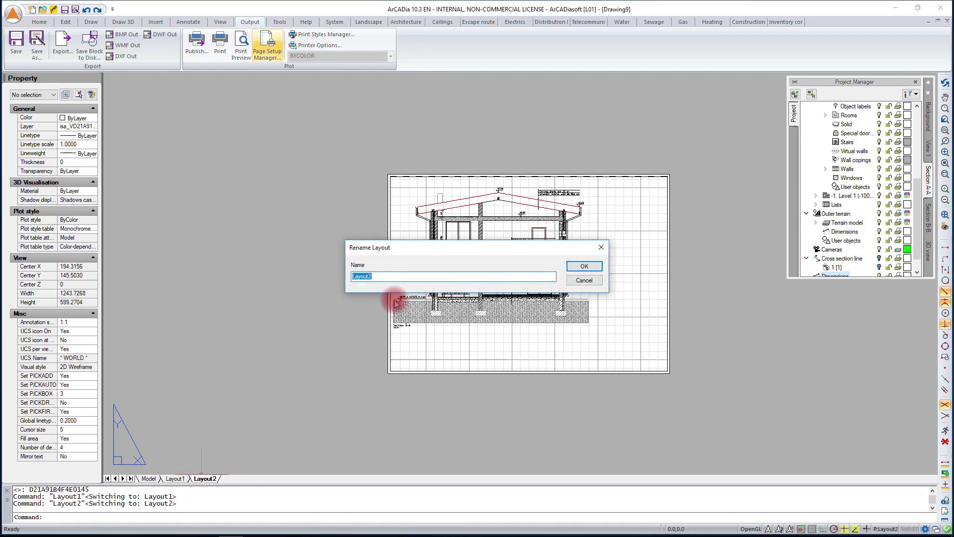
type("Se")
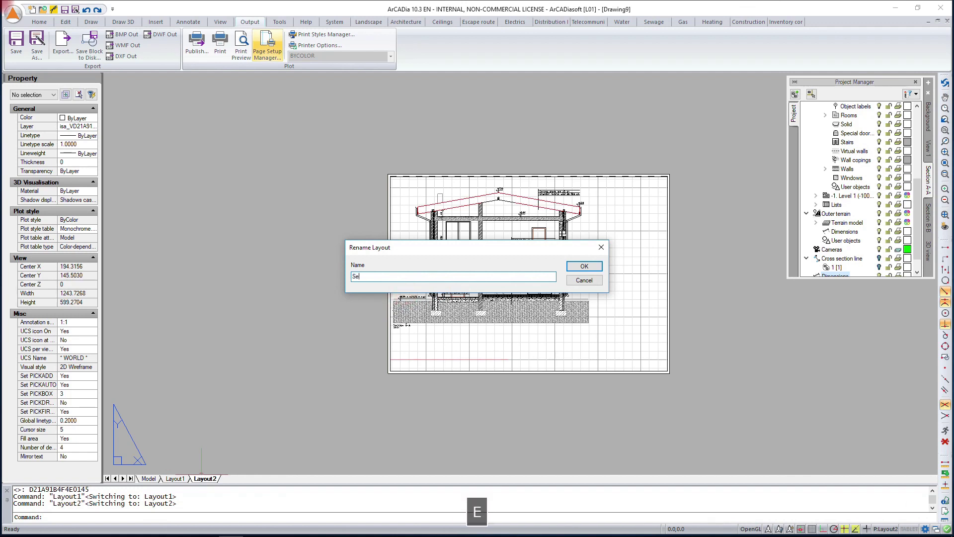
type("ction")
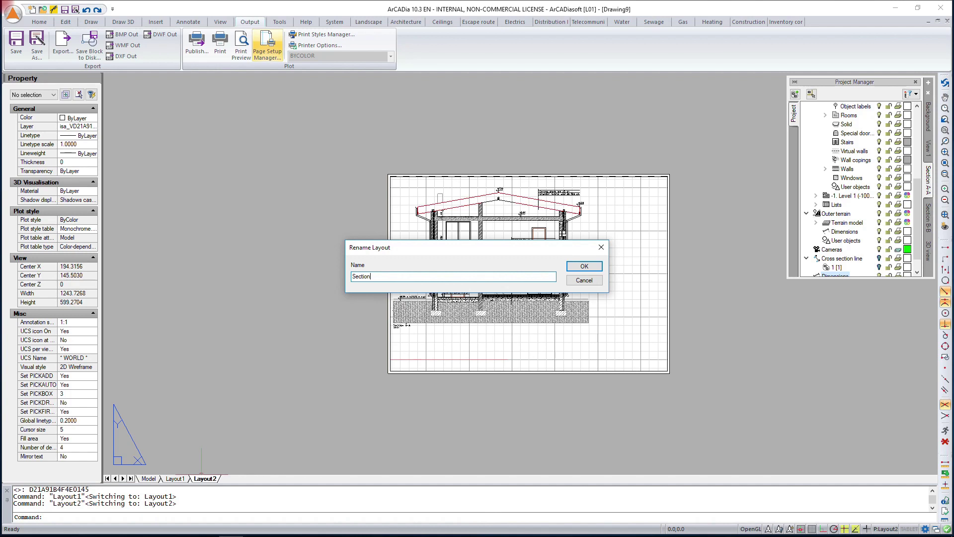
type("A-A")
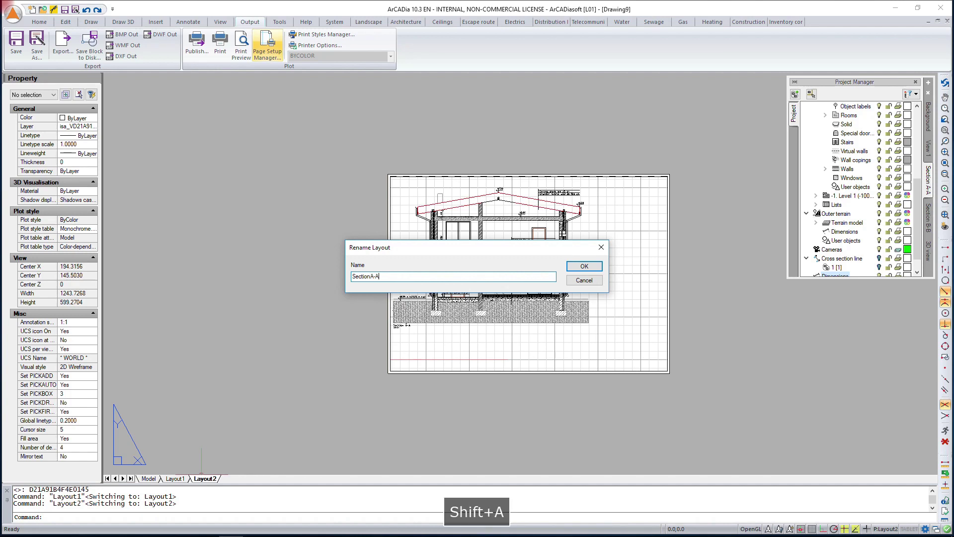
left_click(580, 266)
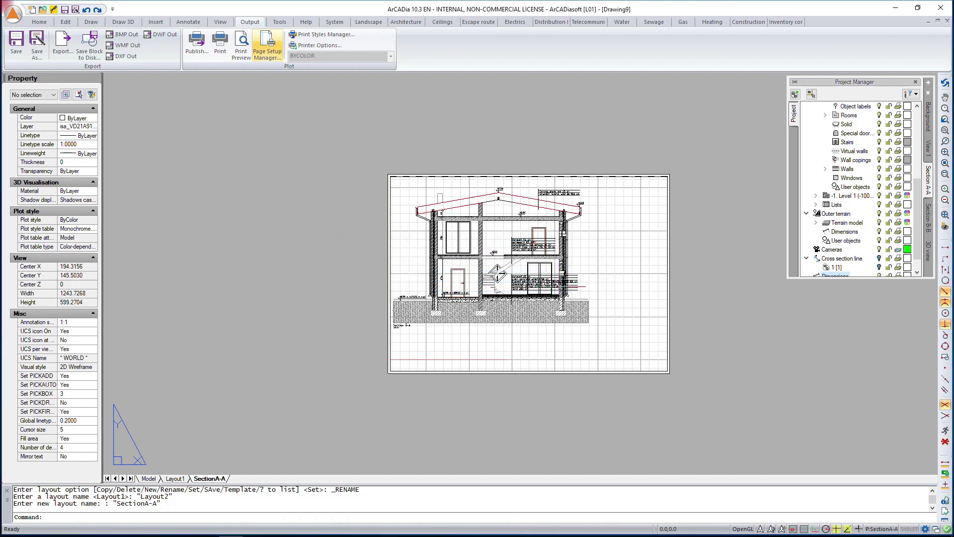
scroll(628, 279, "up", 2)
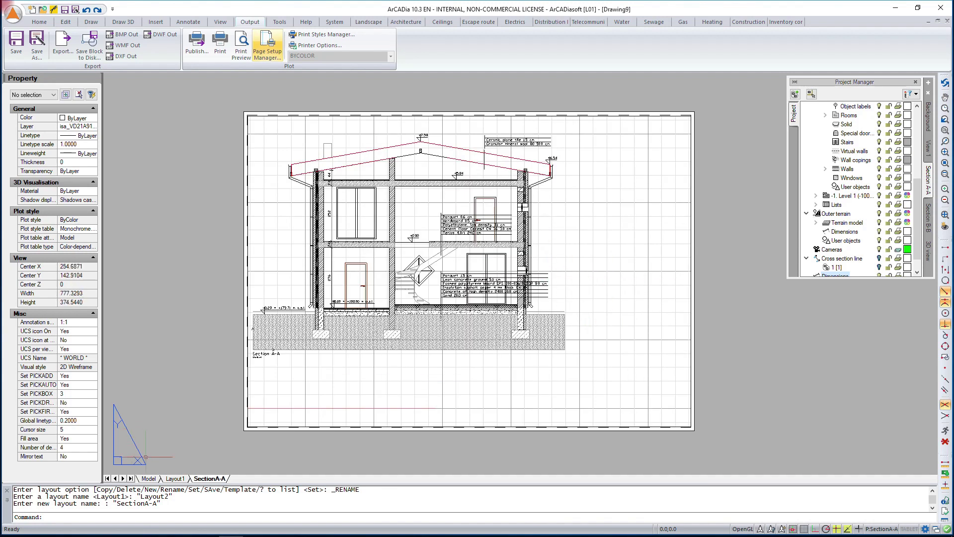
On Layout1, copy the title block with its lower-right corner as base point
left_click(175, 478)
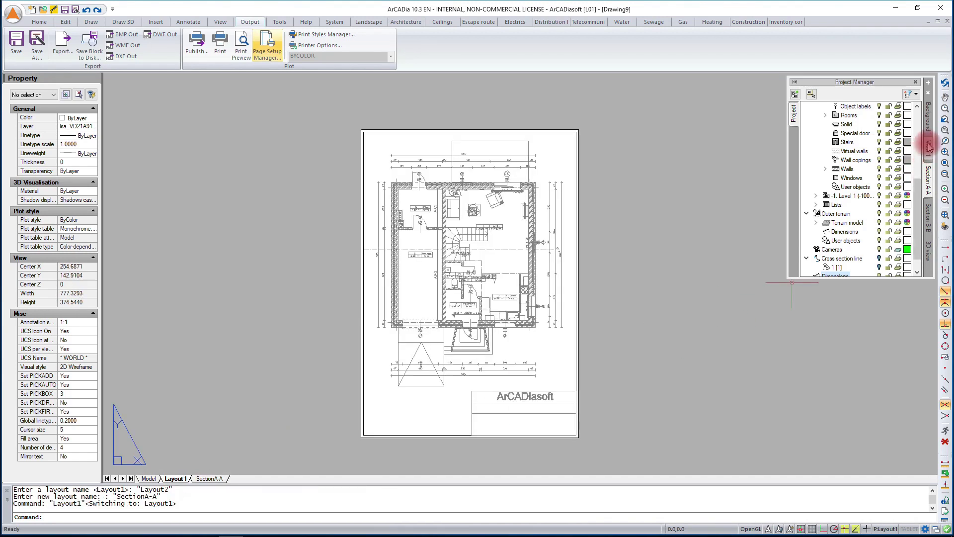
left_click(928, 147)
left_click(465, 382)
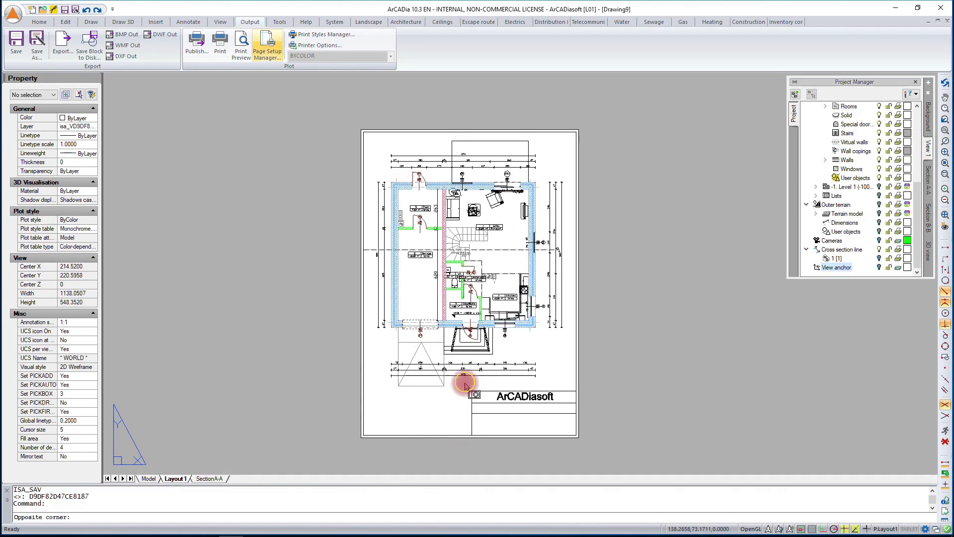
left_click(588, 444)
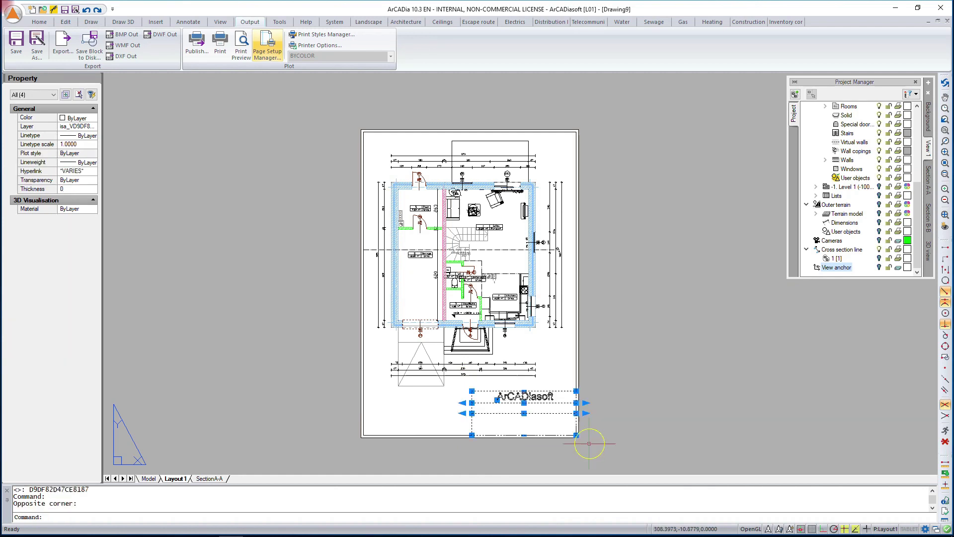
left_click(66, 22)
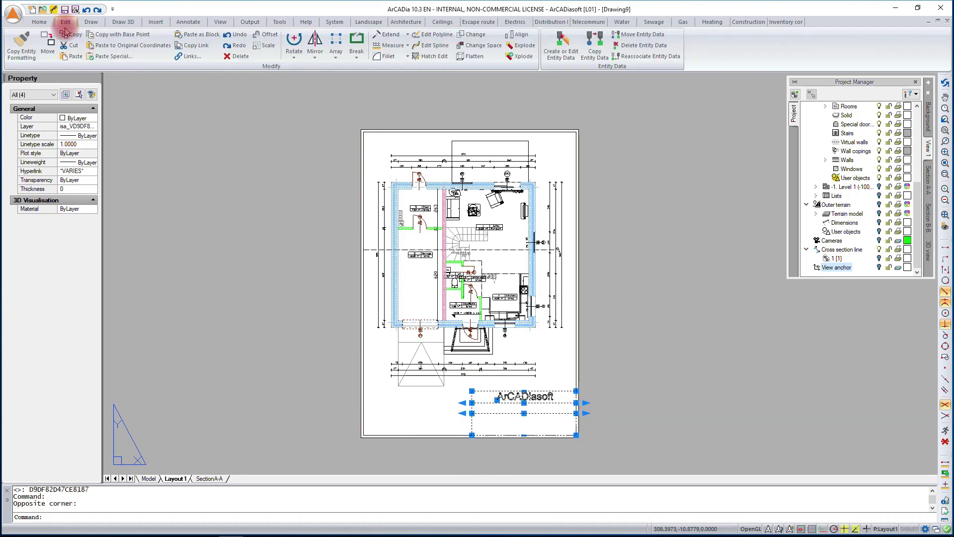
left_click(118, 35)
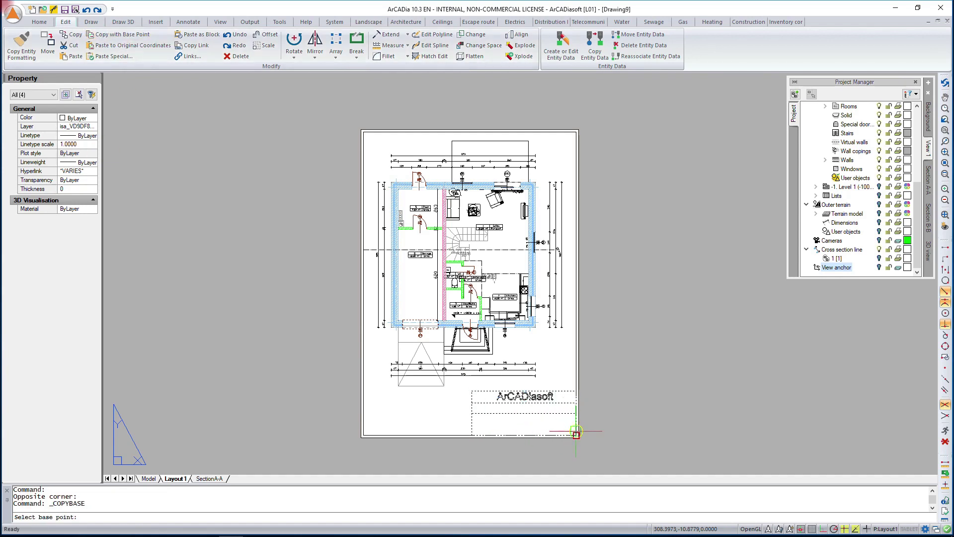
left_click(575, 414)
Paste the title block into the SectionA-A sheet's lower-right corner and refresh Section A-A
left_click(216, 479)
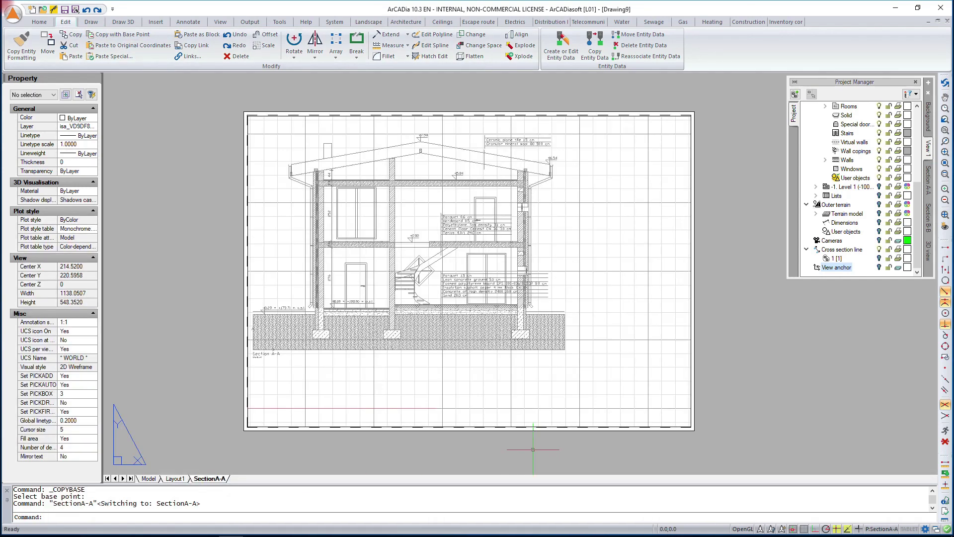
left_click(72, 56)
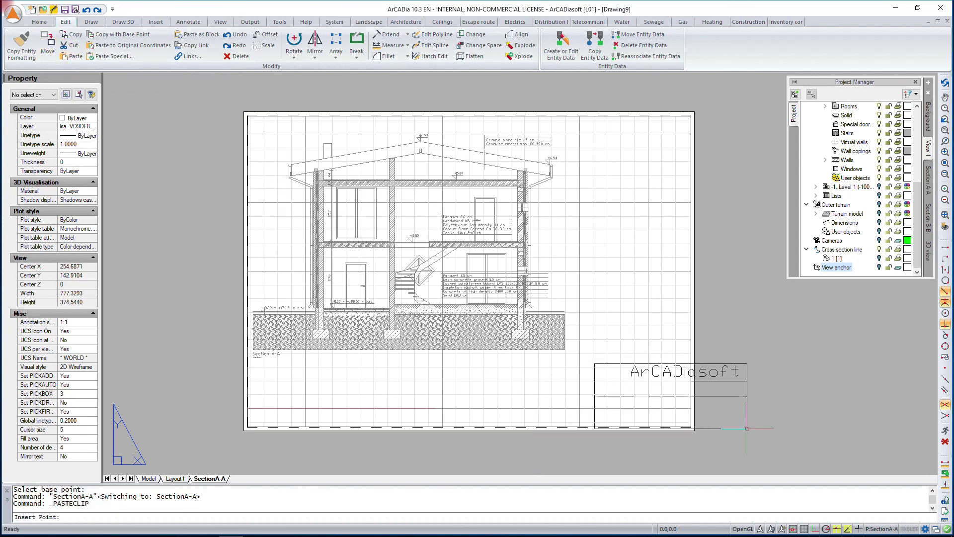
left_click(690, 427)
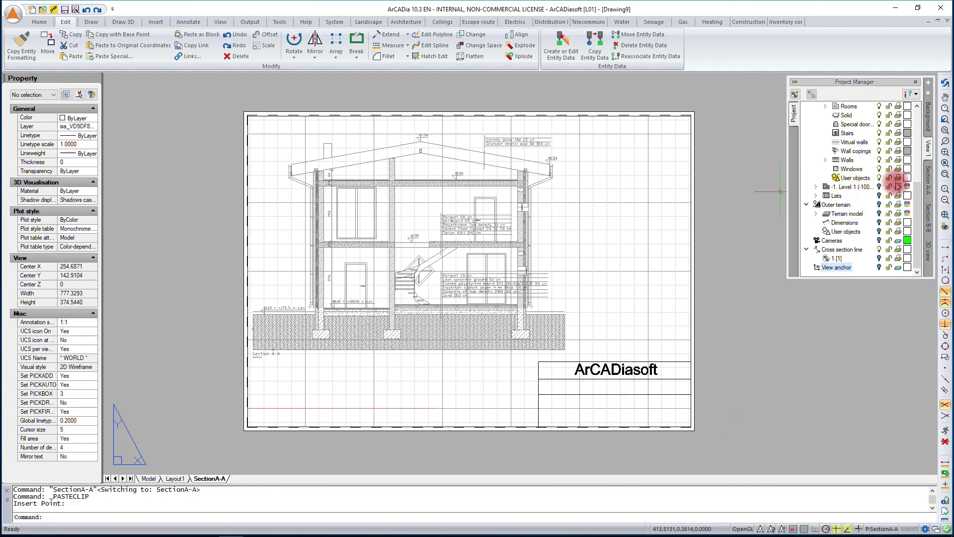
left_click(928, 179)
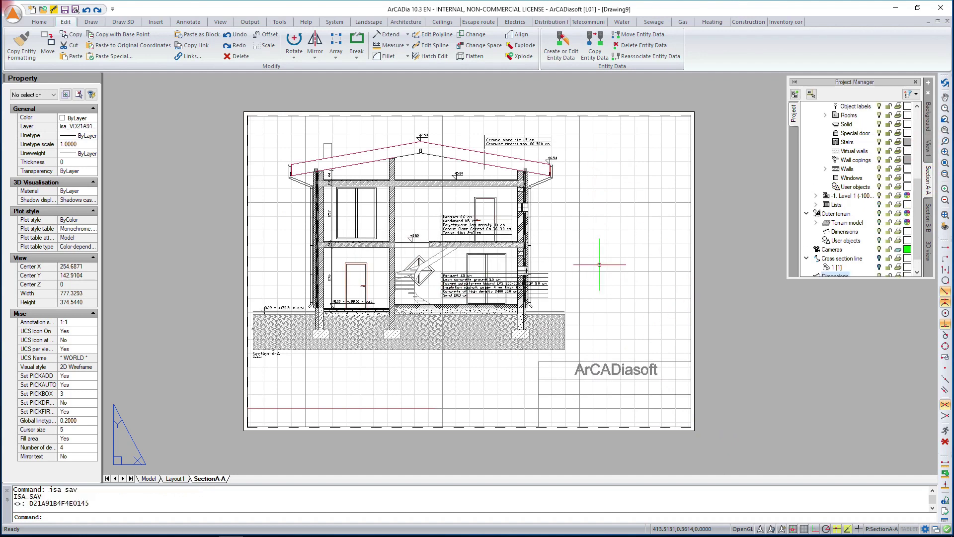
left_click(13, 14)
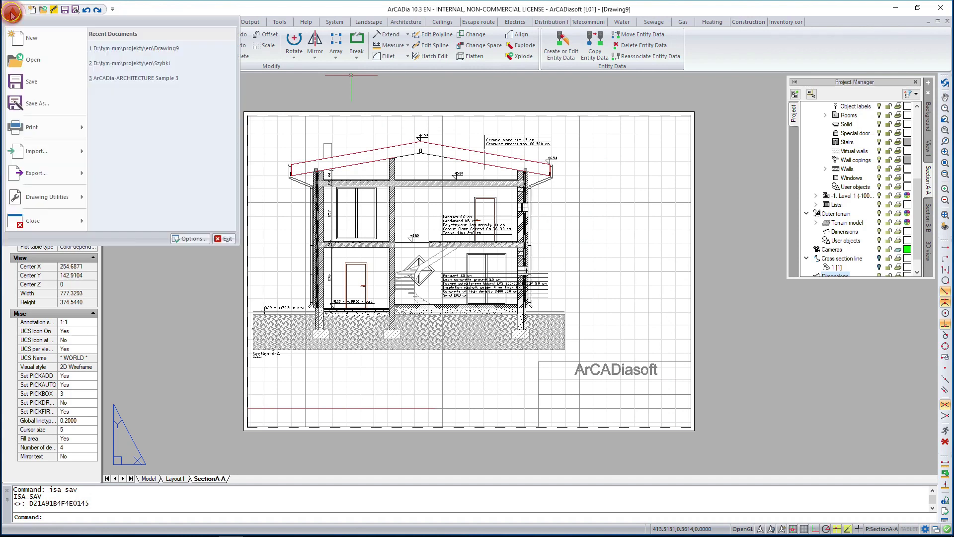
mouse_move(45, 128)
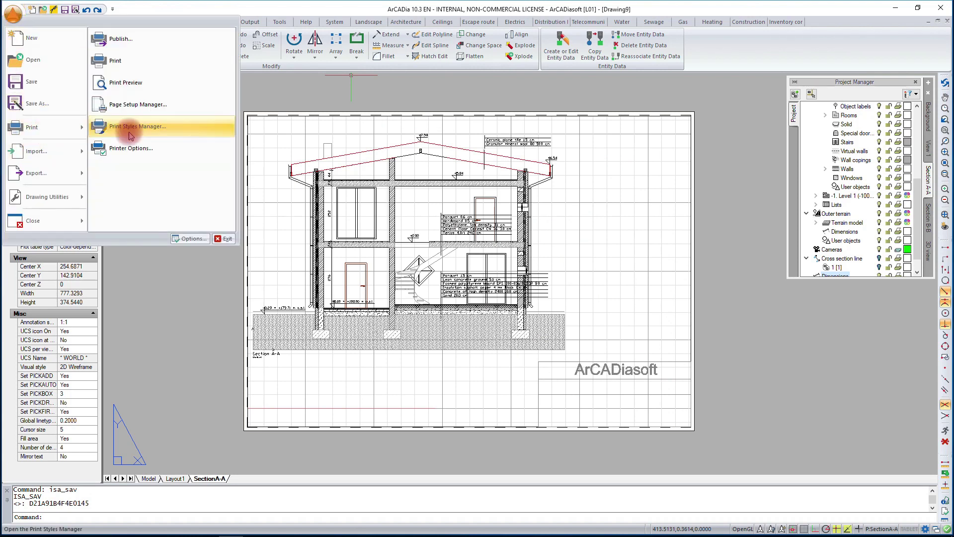
left_click(149, 77)
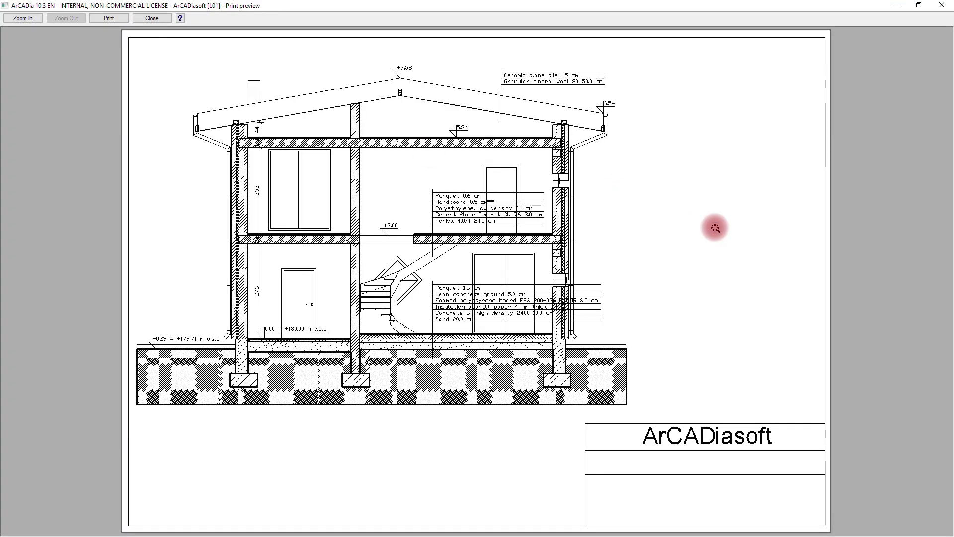
left_click(142, 21)
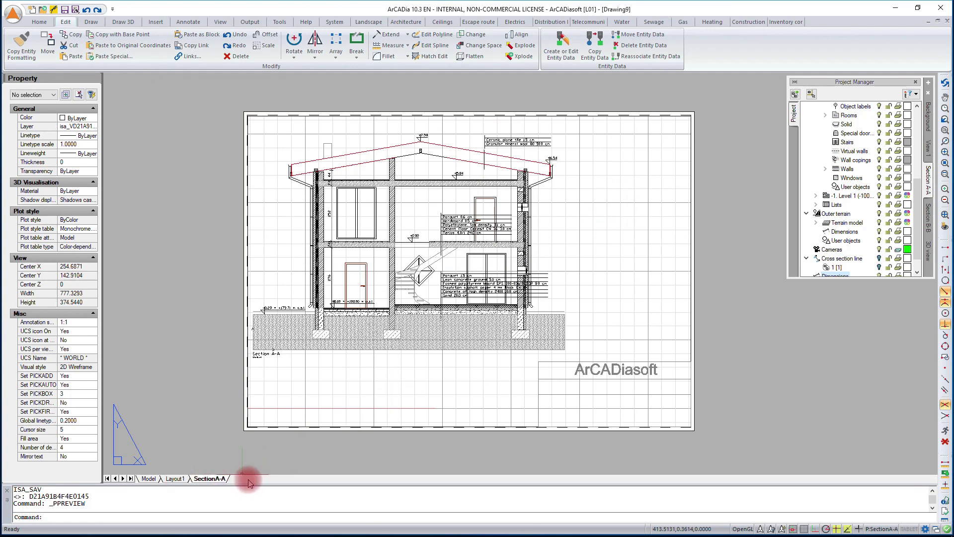
Copy Layout1 as a new sheet named 'Level1' and open it in paper space
right_click(172, 477)
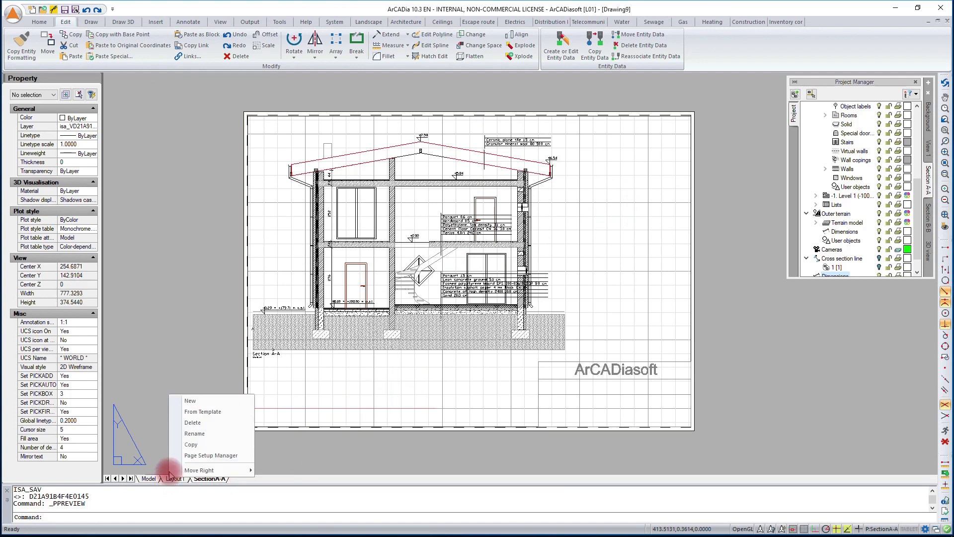
left_click(192, 445)
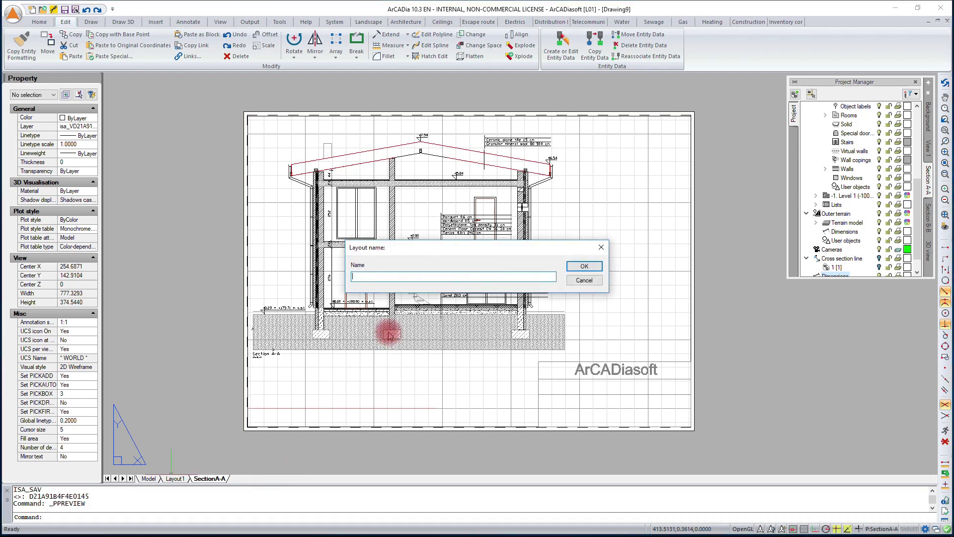
type("Level1")
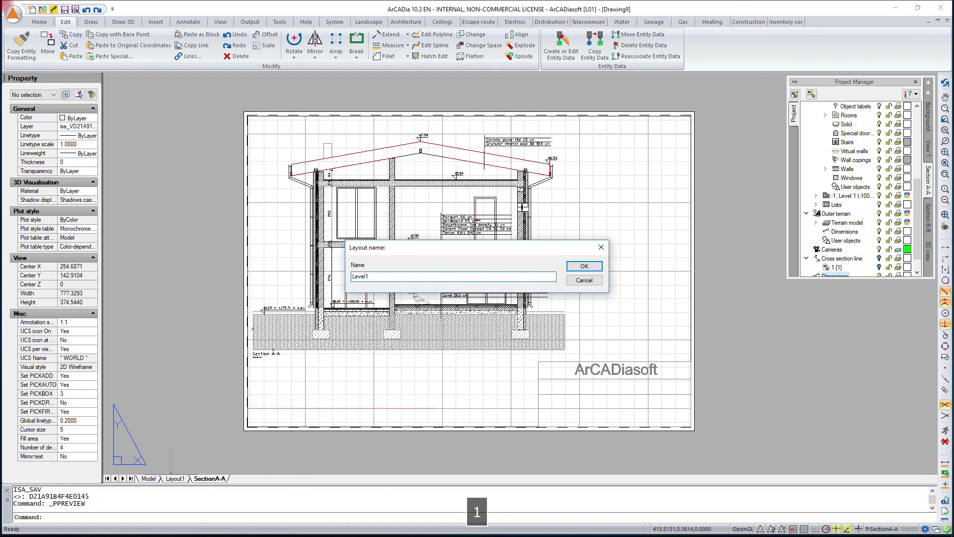
key("Return")
left_click(241, 478)
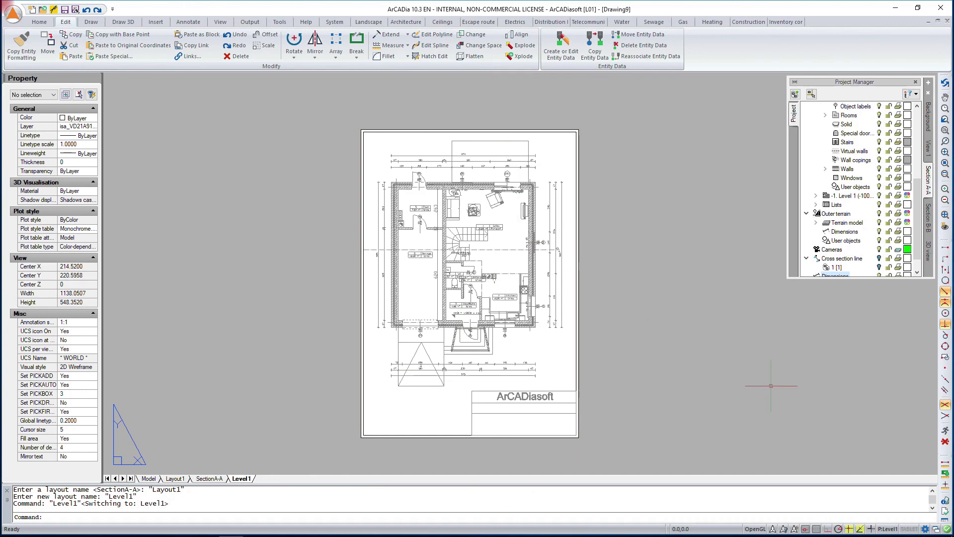
left_click(886, 528)
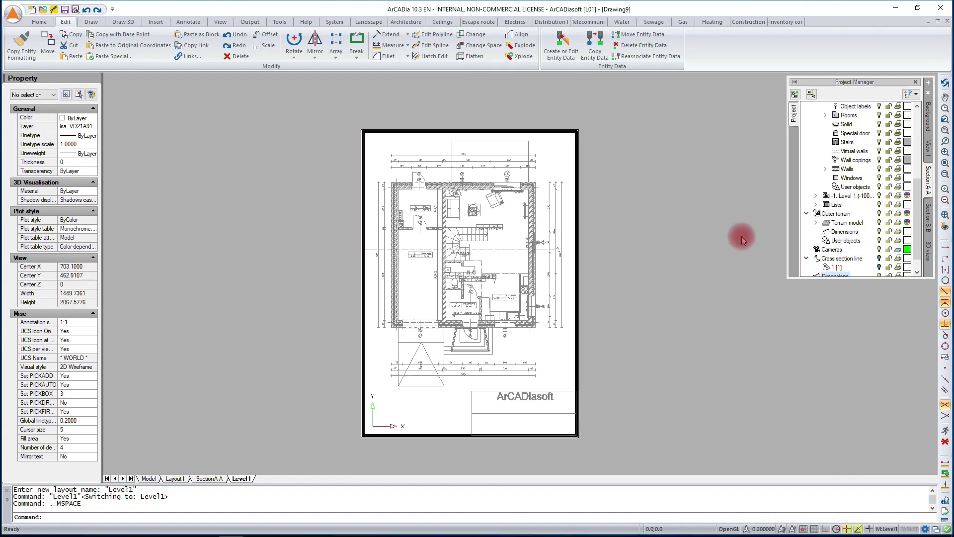
left_click(887, 528)
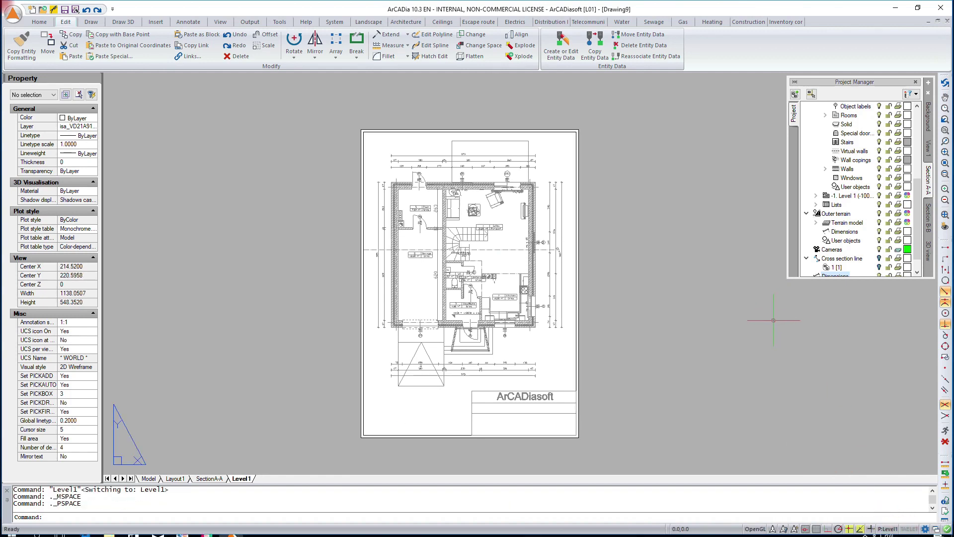
middle_click_drag(646, 312, 636, 307)
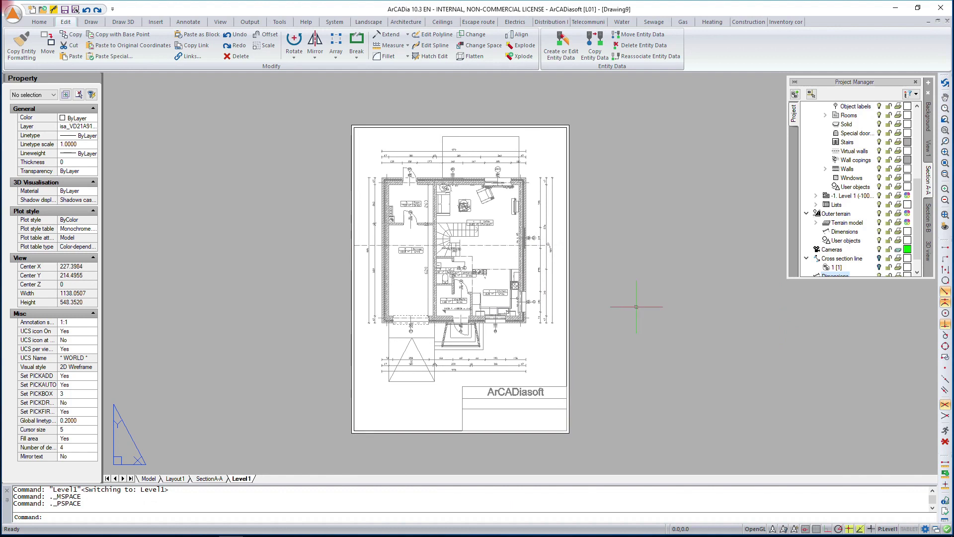
In the model, activate View 1 and insert a new plan view, View 2, below the drawings
left_click(149, 479)
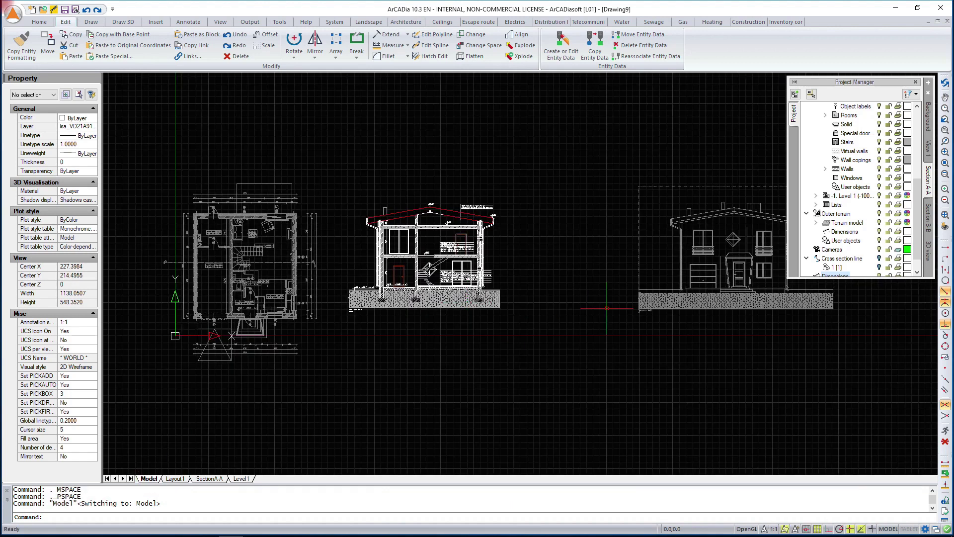
middle_click_drag(375, 370, 598, 266)
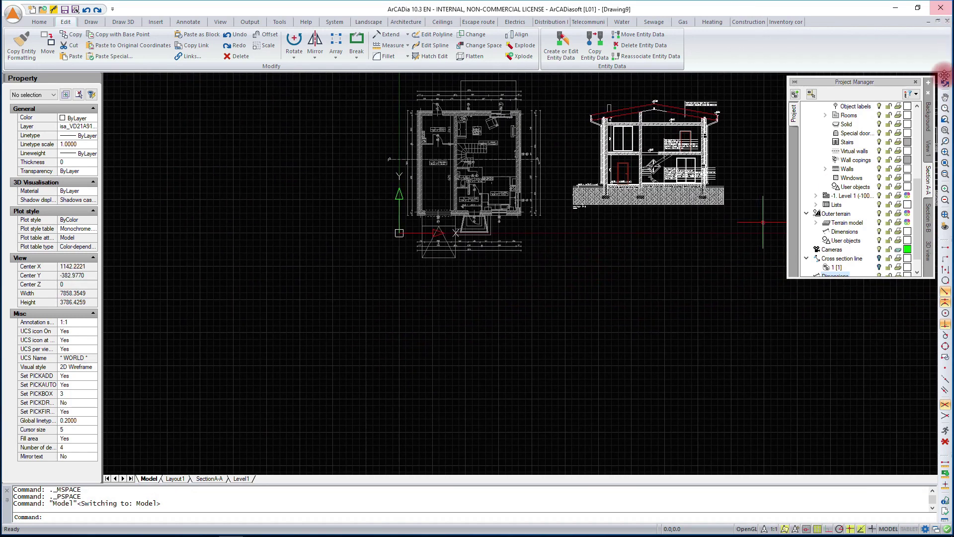
left_click(929, 149)
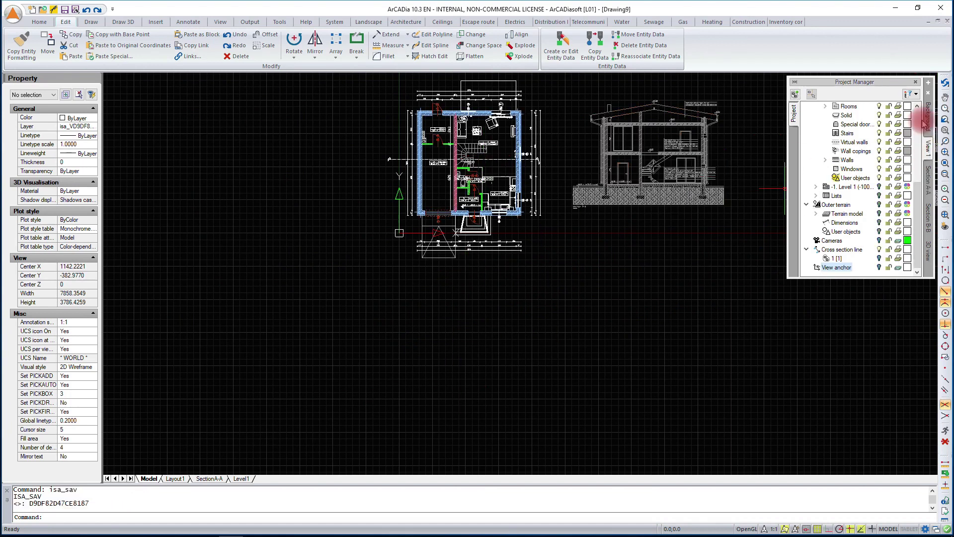
left_click(929, 82)
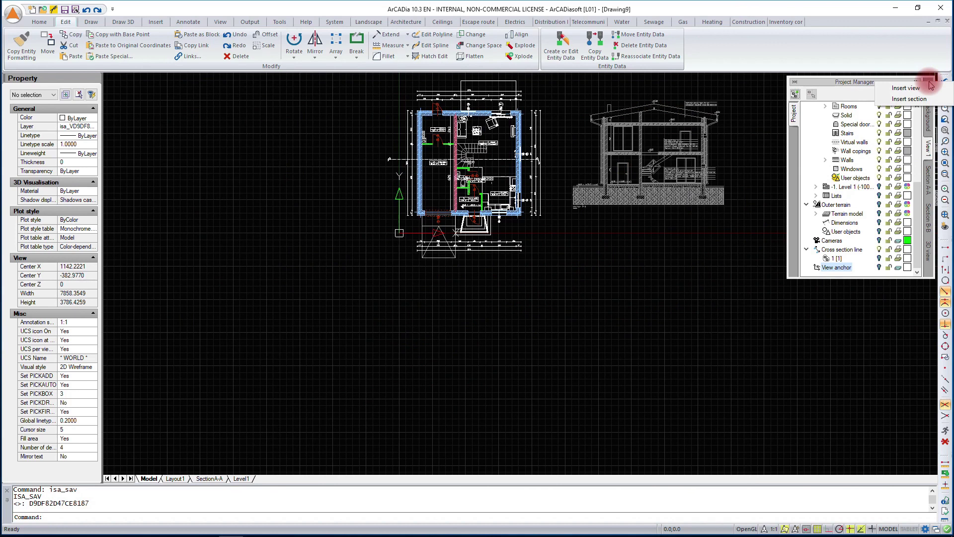
left_click(915, 88)
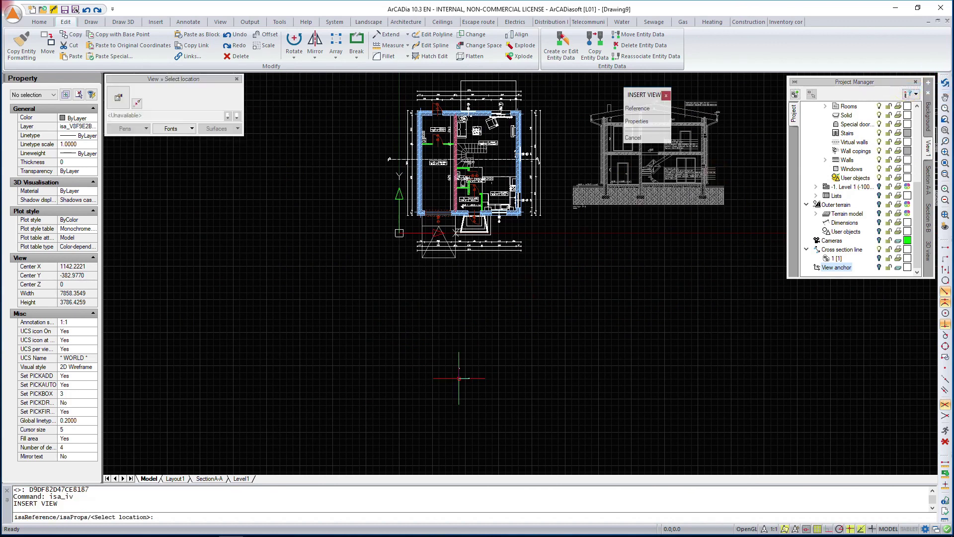
scroll(420, 435, "down", 3)
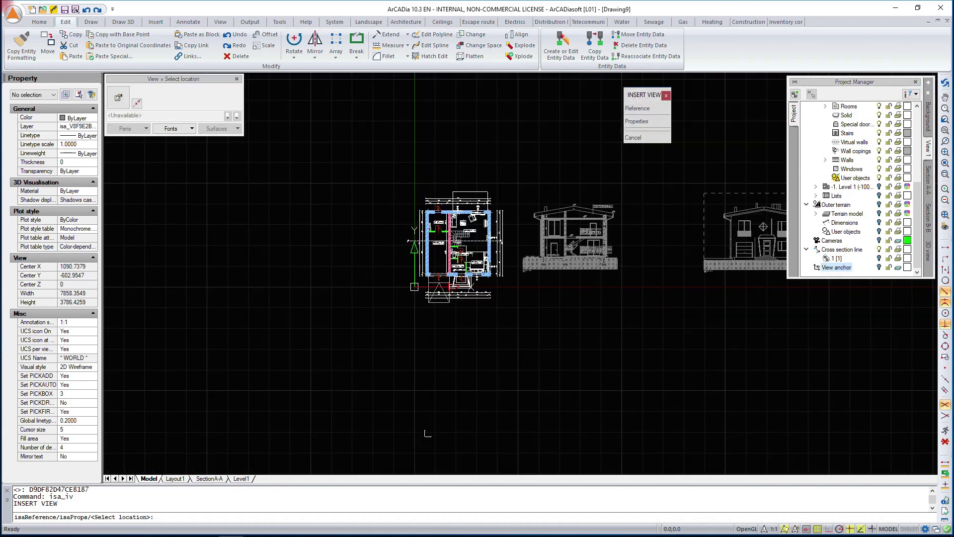
left_click(412, 458)
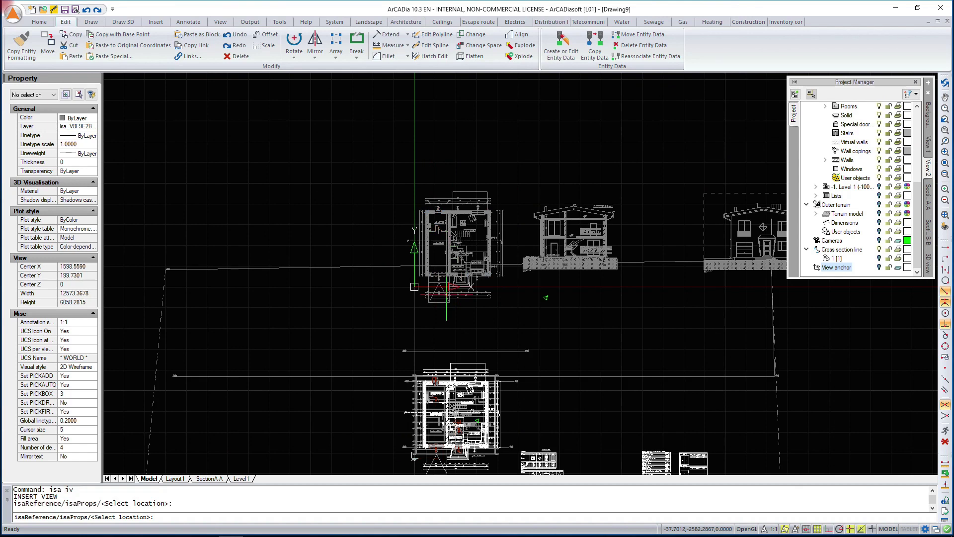
scroll(517, 275, "up", 3)
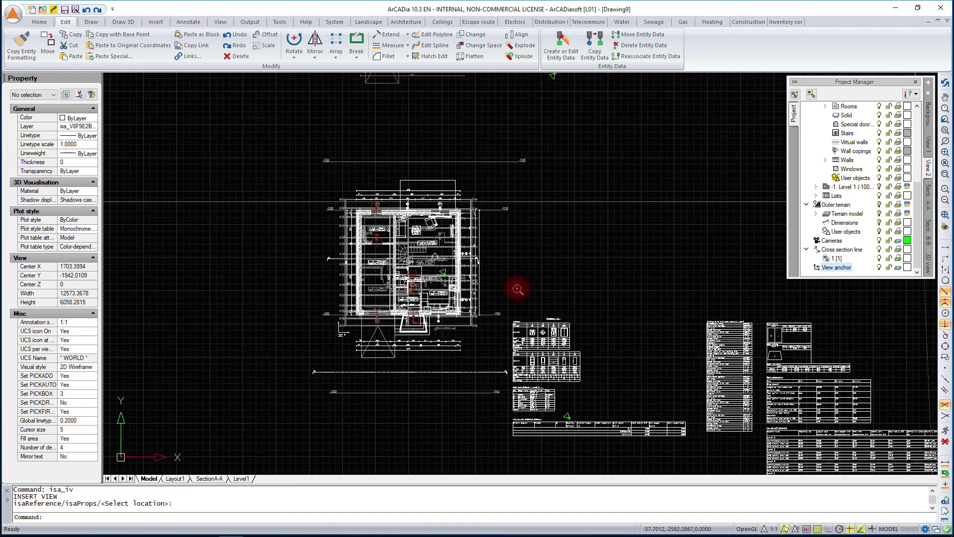
scroll(910, 169, "up", 5)
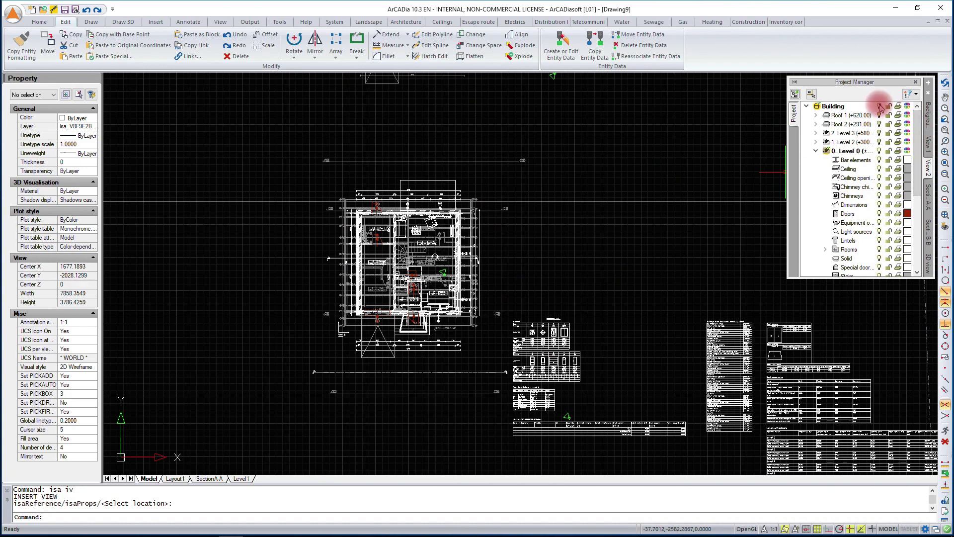
Make Level 2 the active storey and switch off the outer terrain, section line and other items
left_click(827, 142)
double_click(867, 142)
left_click(817, 150)
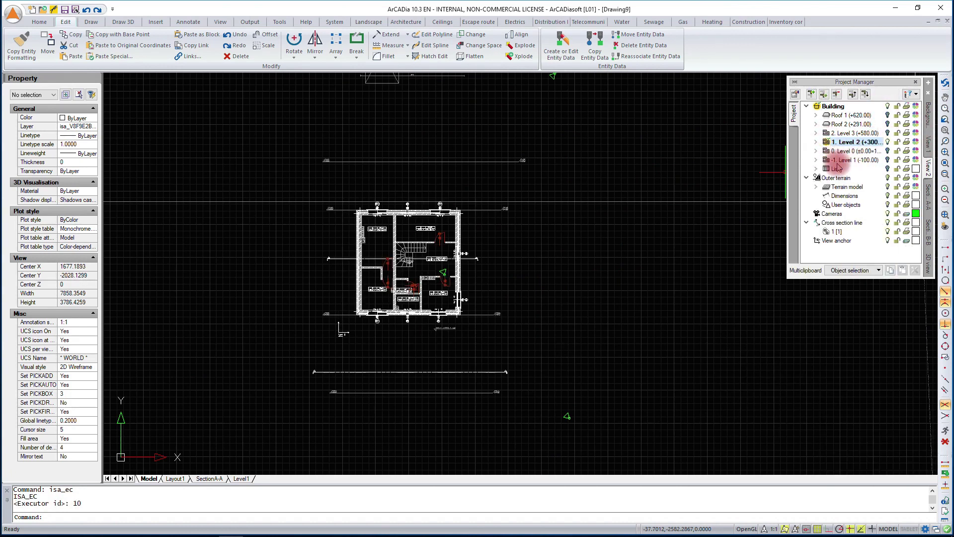
left_click(888, 233)
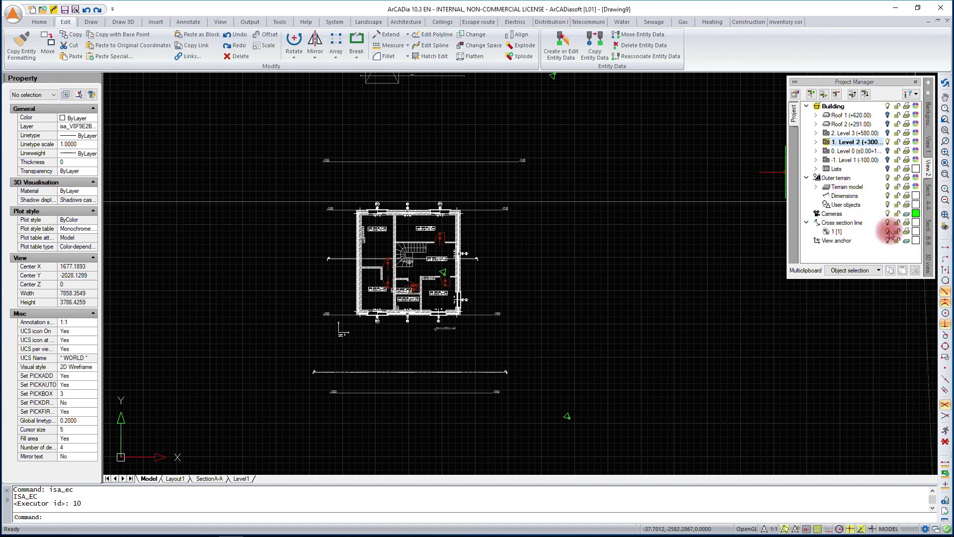
left_click(887, 178)
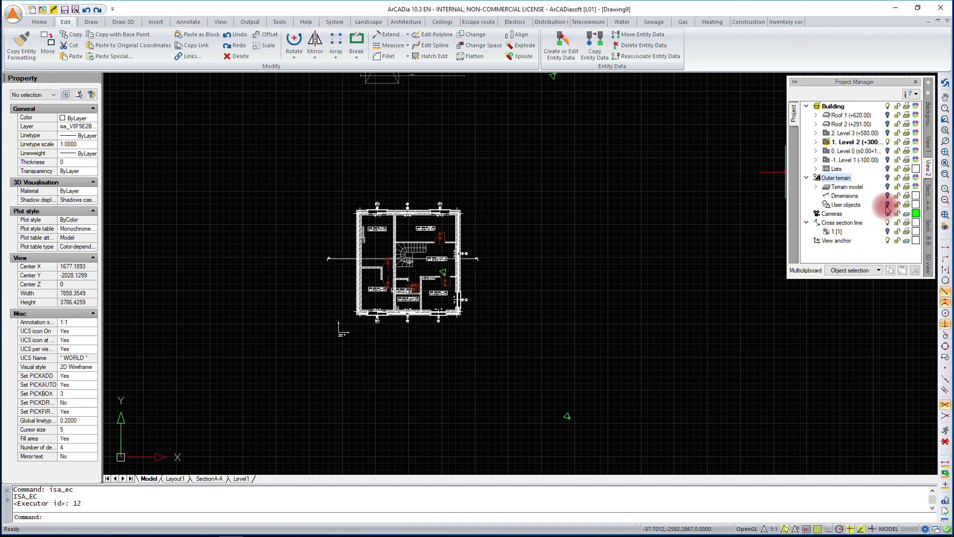
left_click(888, 241)
left_click(889, 214)
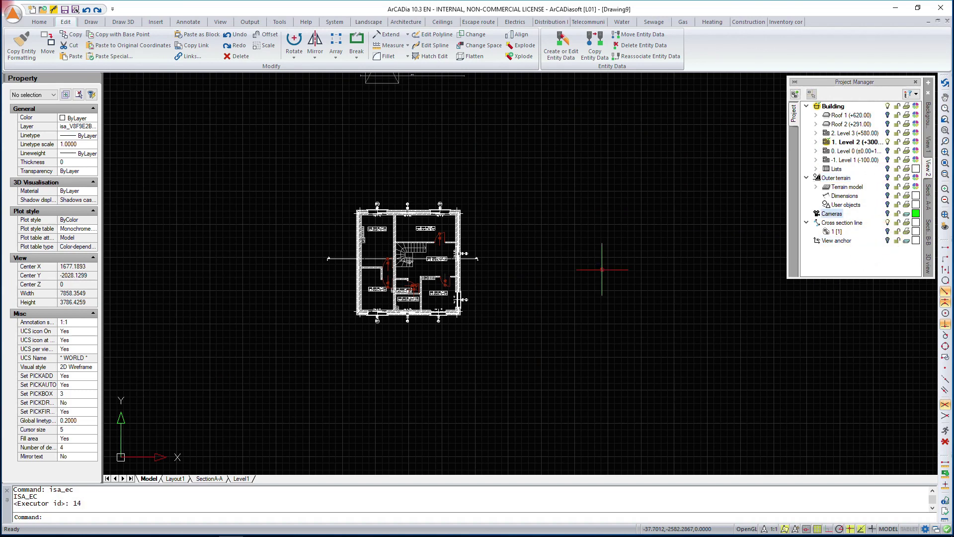
Enter the Level1 sheet's viewport and pan the upper floor plan into position
left_click(241, 478)
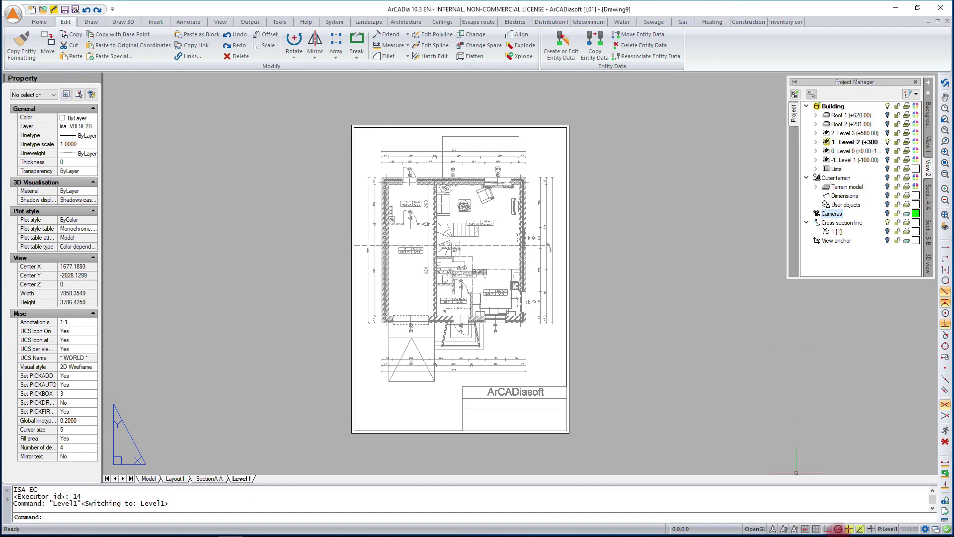
left_click(889, 528)
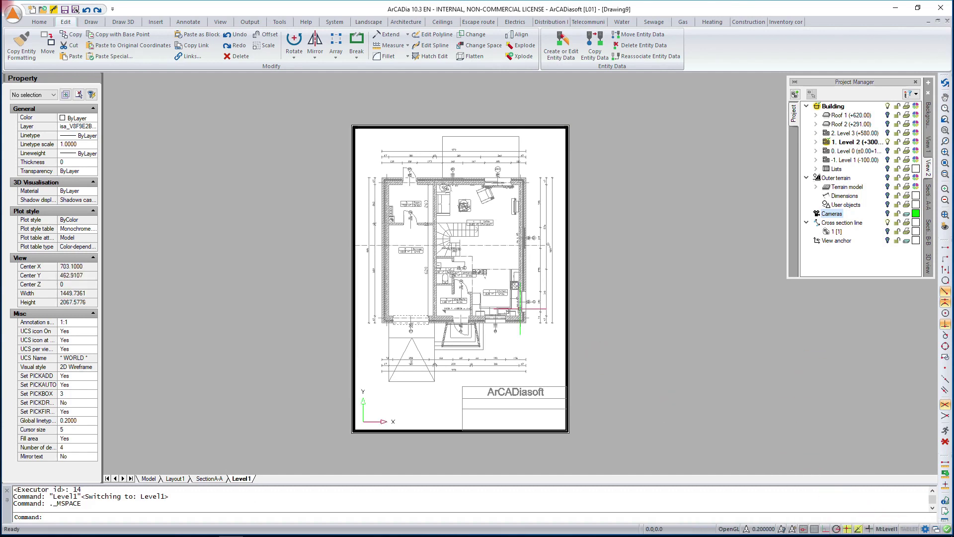
middle_click_drag(469, 384, 470, 261)
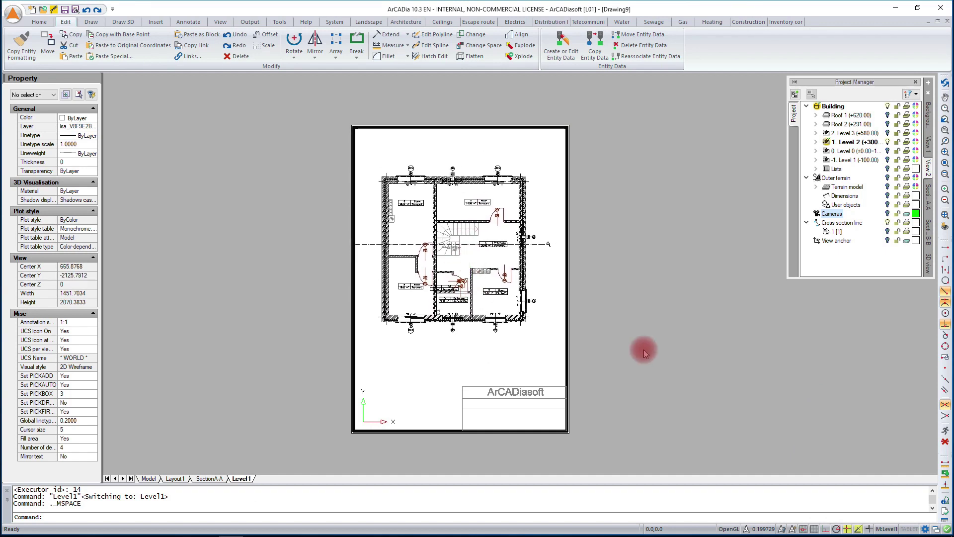